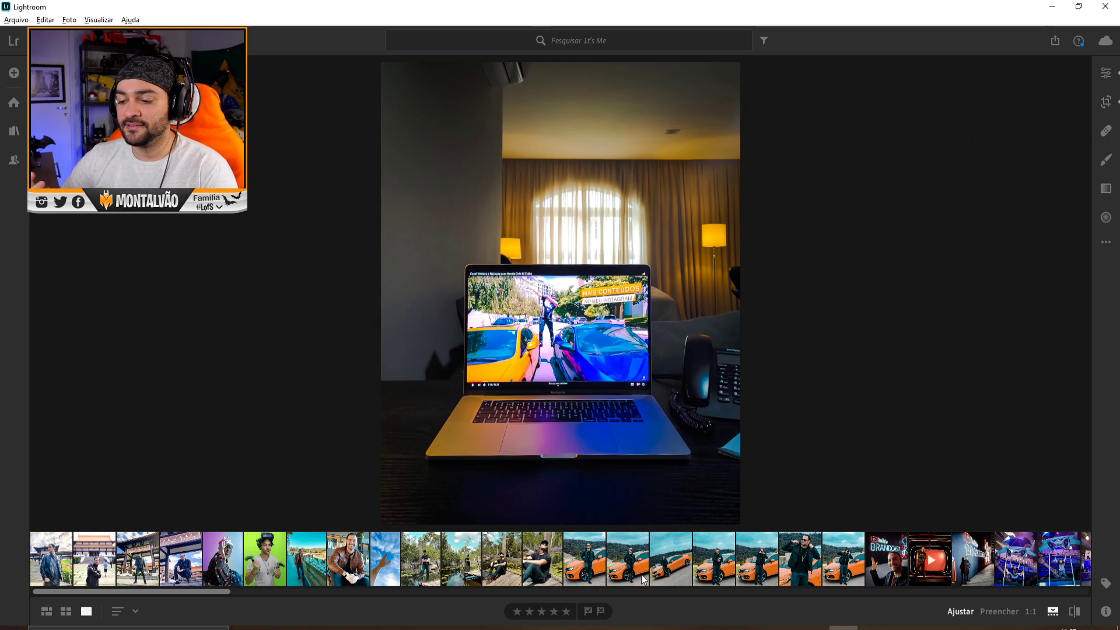
Compare the man-by-orange-car and question-block photos with their unedited originals.
{"action": "left_click", "coordinate": [801, 557]}
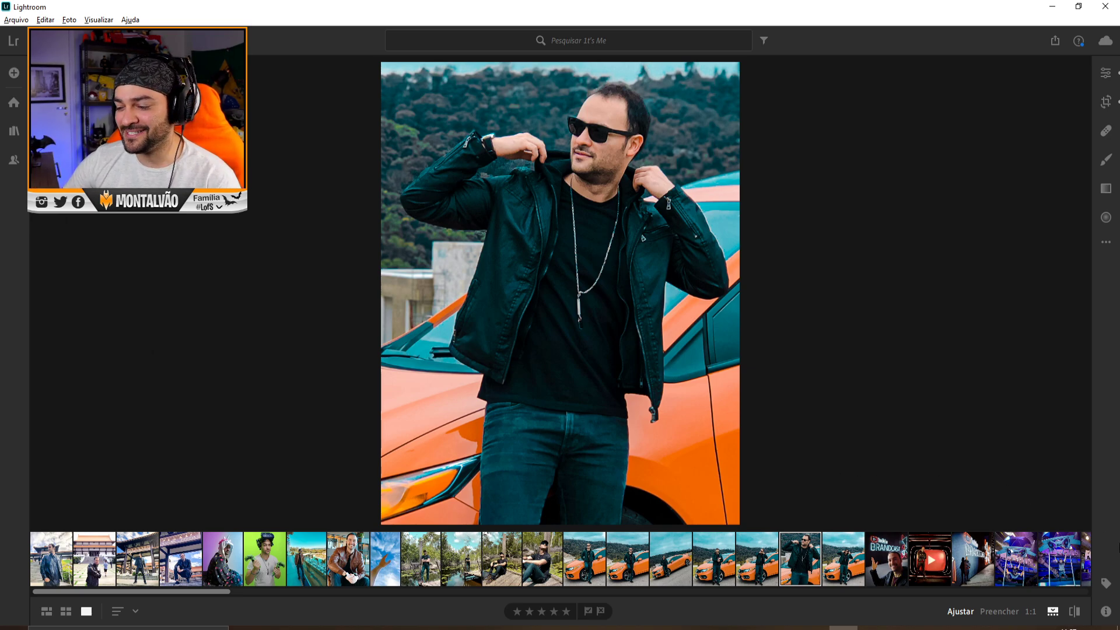
{"action": "left_click", "coordinate": [1074, 612]}
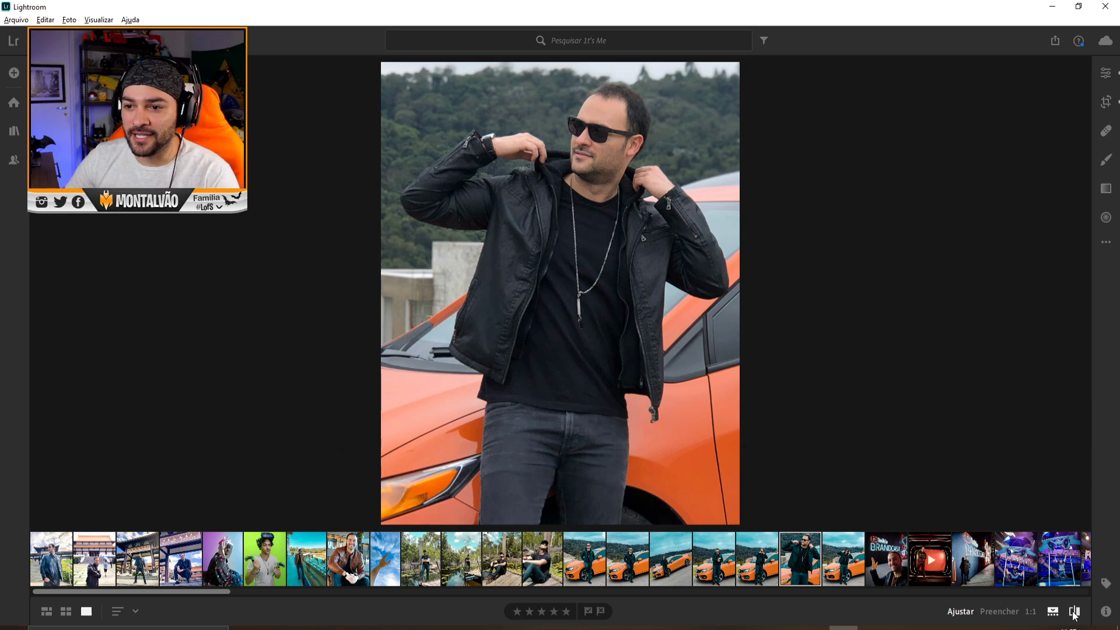
{"action": "left_click", "coordinate": [1074, 612]}
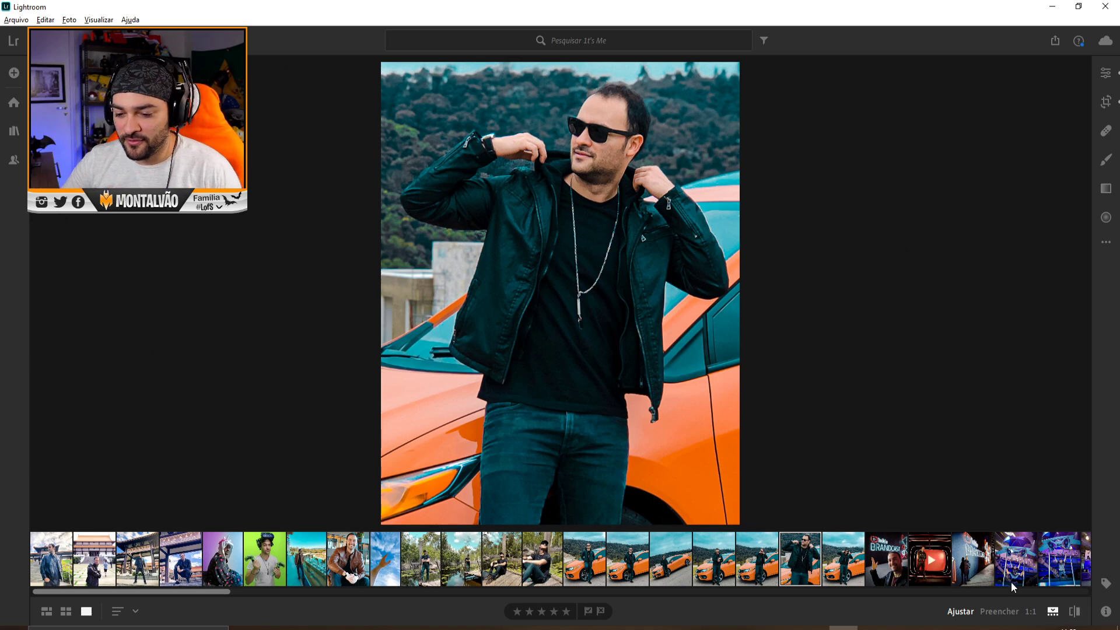
{"action": "scroll", "coordinate": [385, 565], "scroll_direction": "down", "scroll_amount": 5}
{"action": "left_click", "coordinate": [430, 565]}
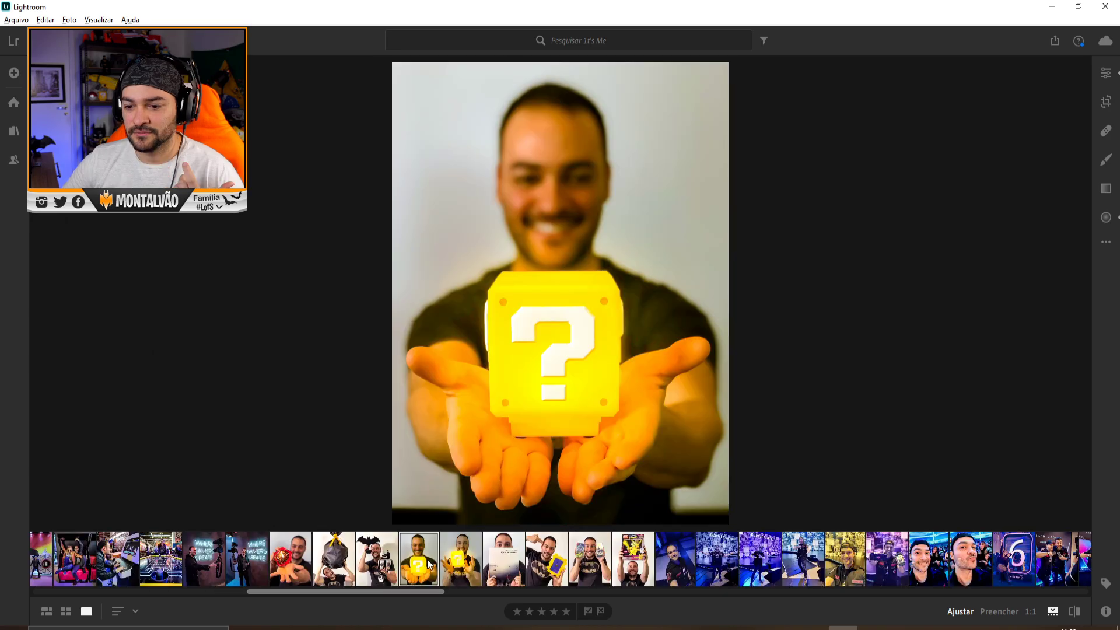
{"action": "left_click", "coordinate": [1075, 612]}
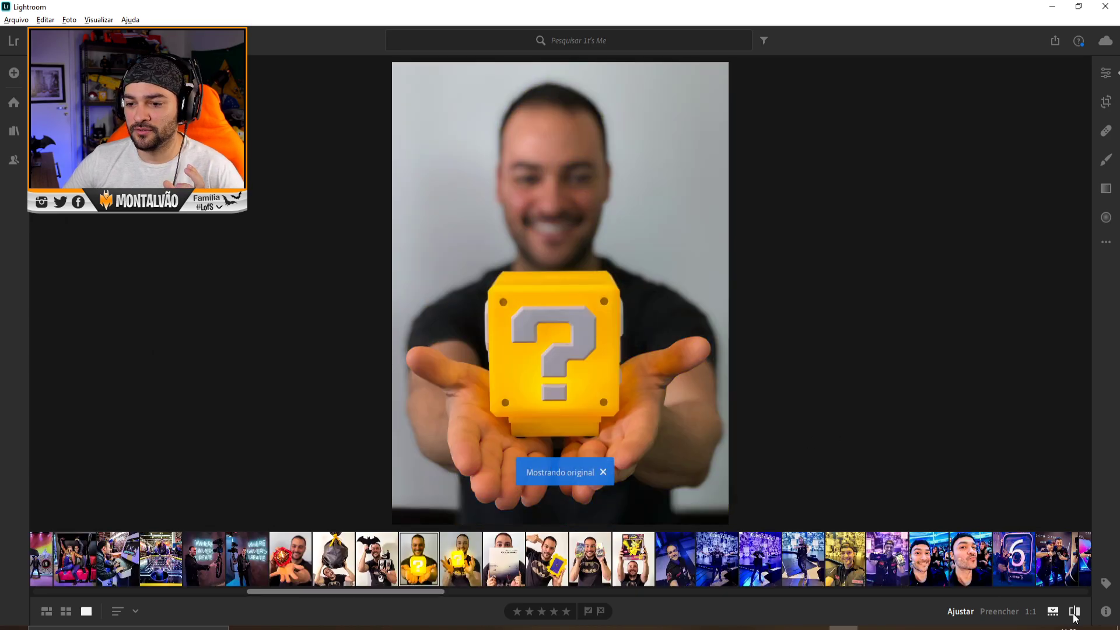
{"action": "left_click", "coordinate": [1076, 616]}
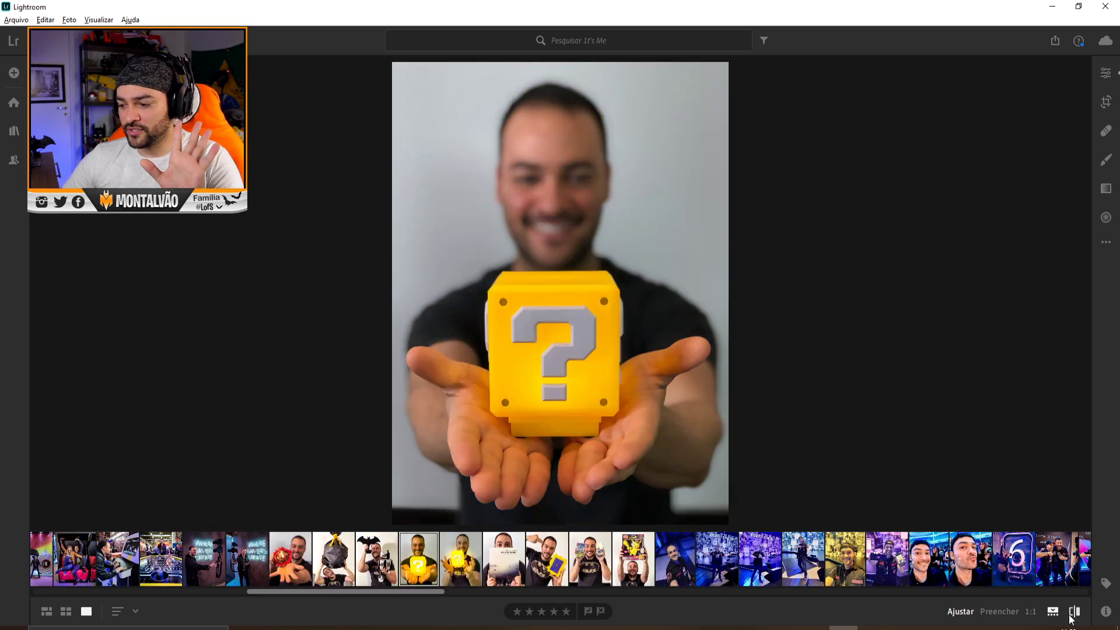
{"action": "left_click", "coordinate": [1072, 617]}
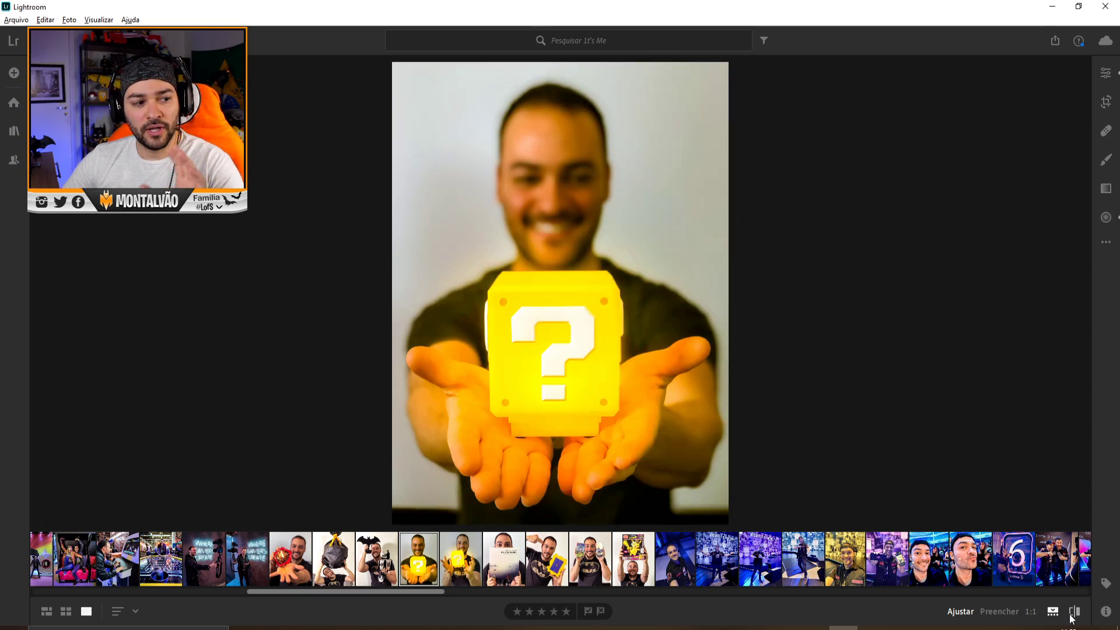
Compare the kissing selfie and two-men event photo with their originals, then select the Zenfone 6 photo.
{"action": "left_click", "coordinate": [975, 561]}
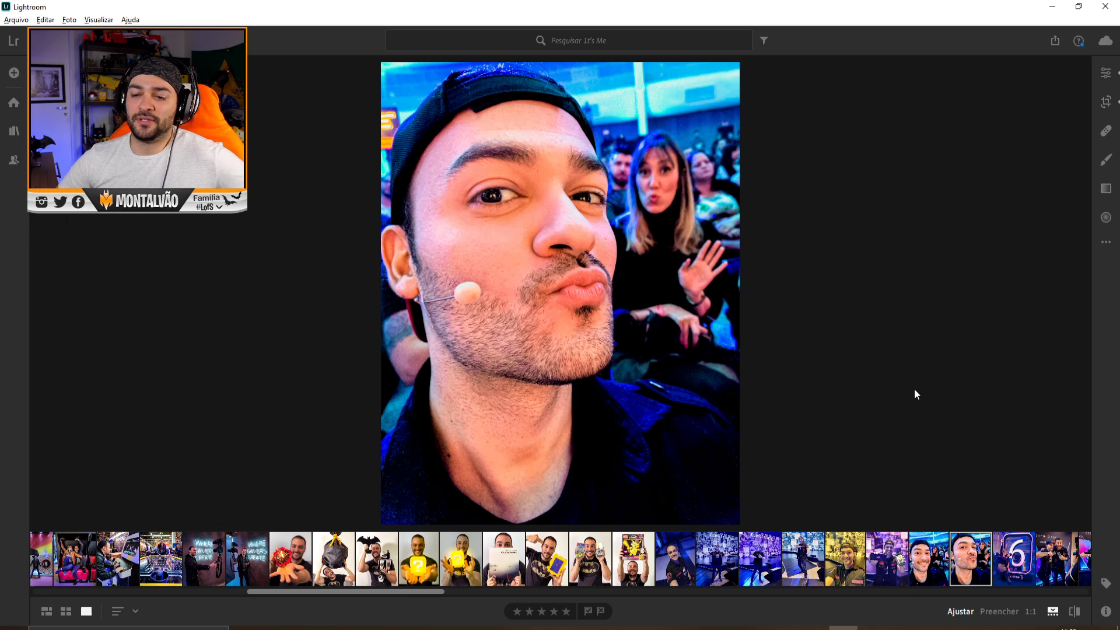
{"action": "left_click", "coordinate": [1074, 613]}
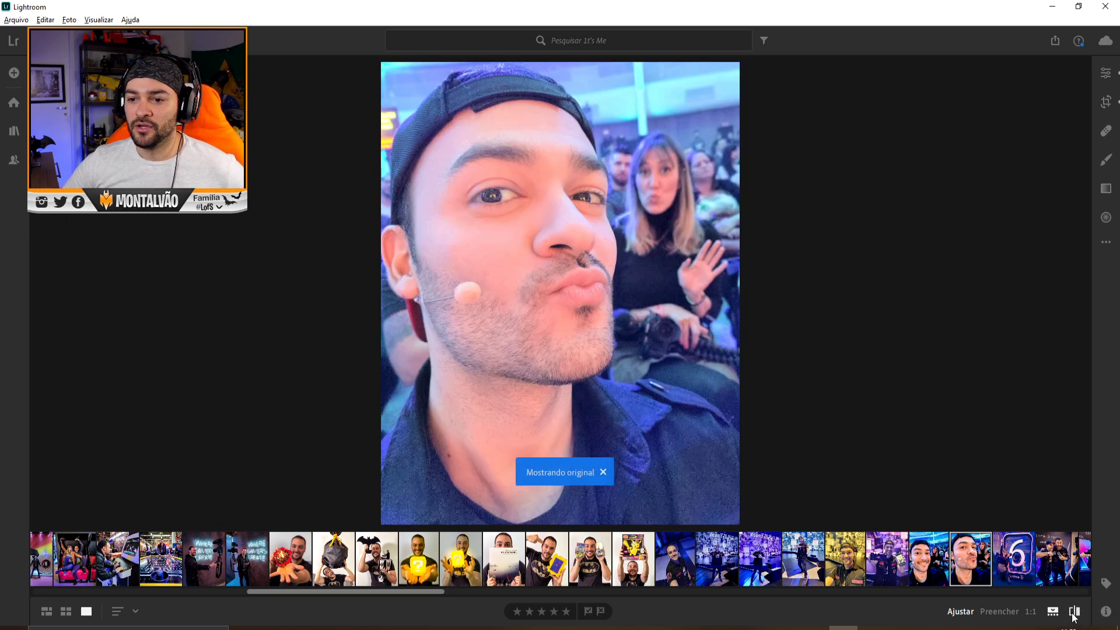
{"action": "left_click", "coordinate": [1074, 613]}
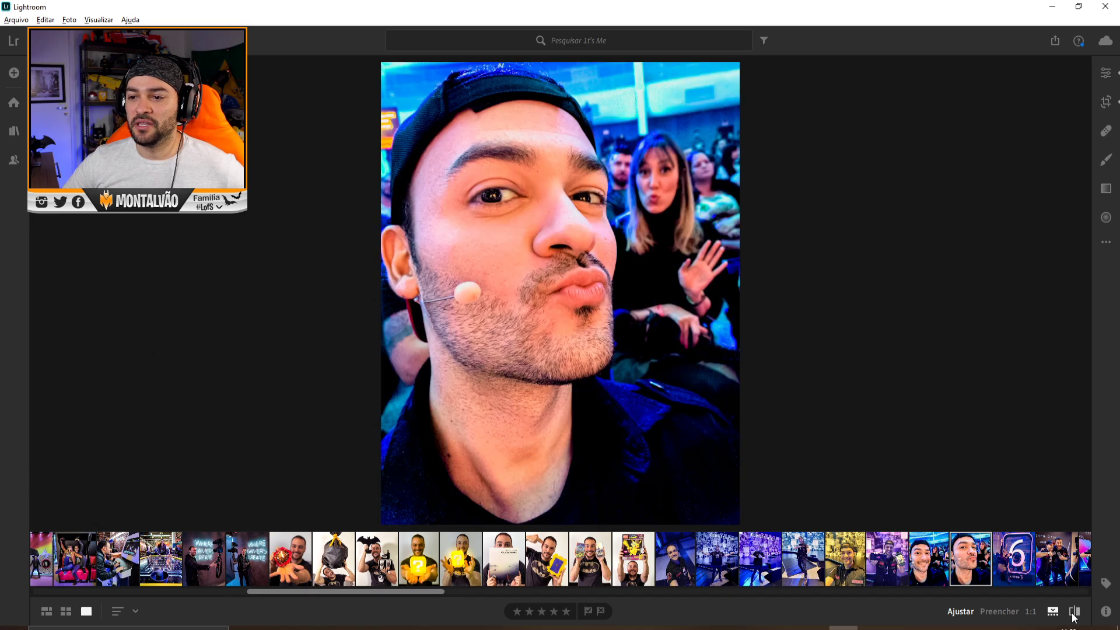
{"action": "left_click", "coordinate": [1052, 559]}
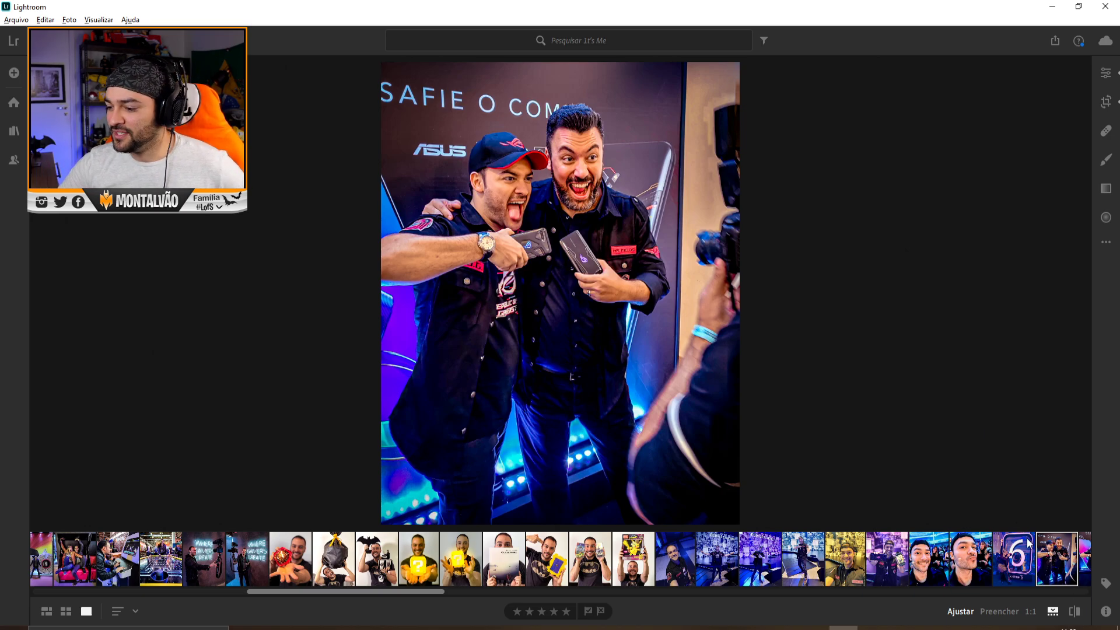
{"action": "left_click", "coordinate": [1073, 612]}
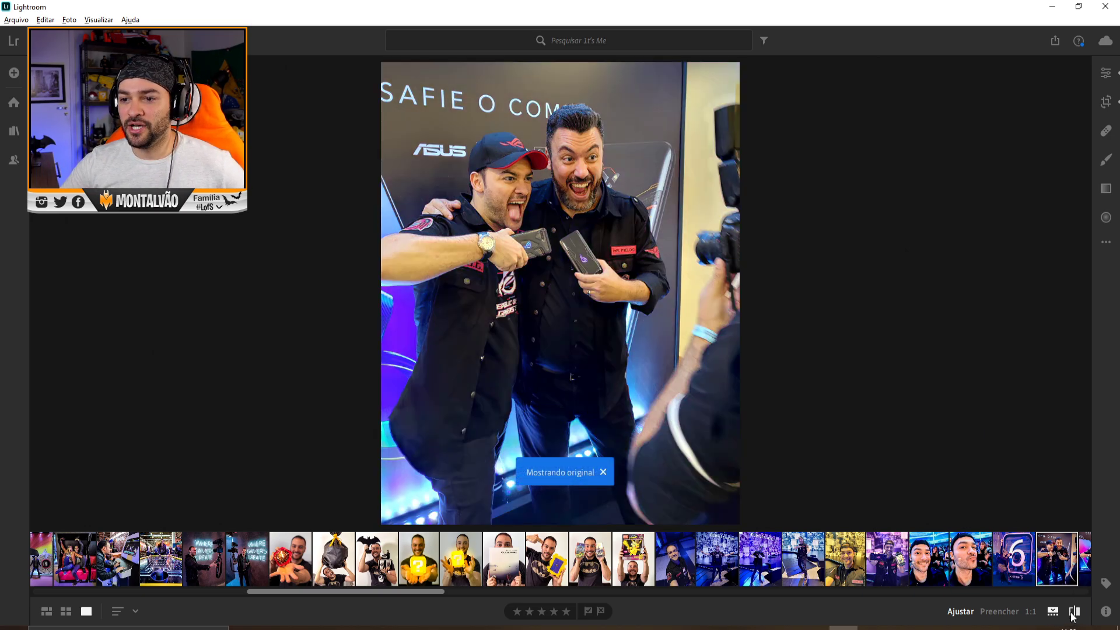
{"action": "left_click", "coordinate": [1074, 614]}
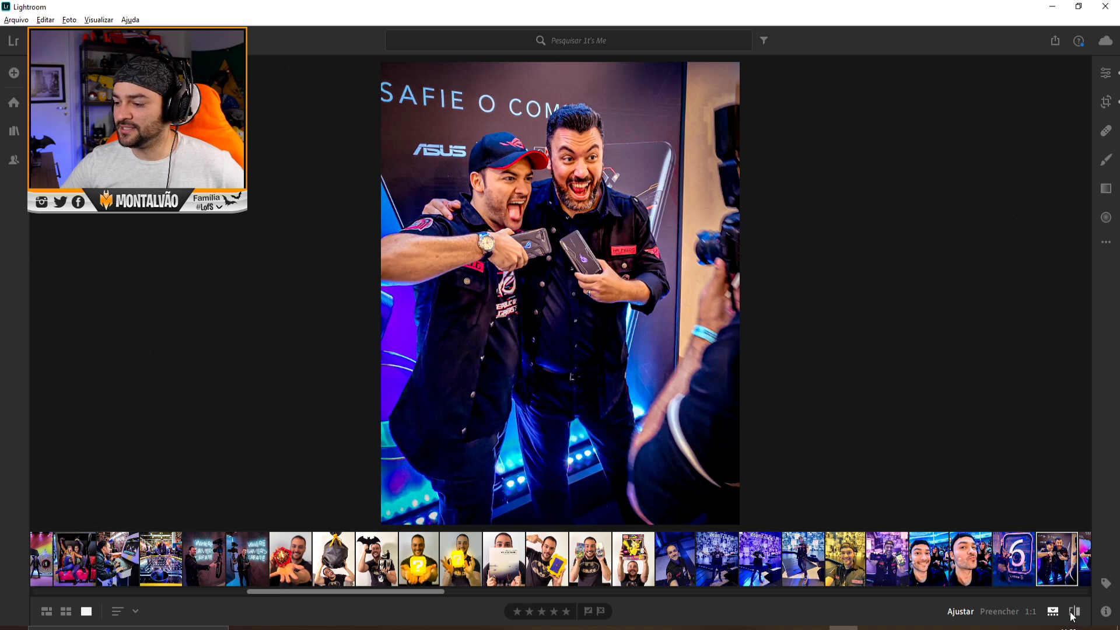
{"action": "left_click", "coordinate": [1015, 559]}
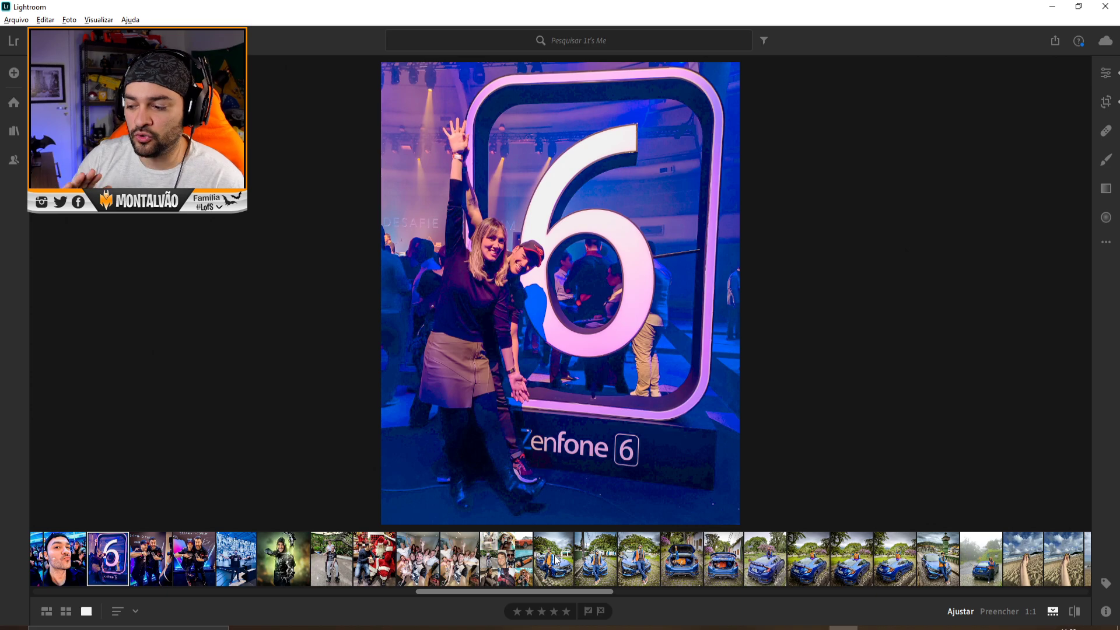
Compare the blue-car-under-tree and blue-car-on-bridge photos with their originals.
{"action": "left_click", "coordinate": [565, 556]}
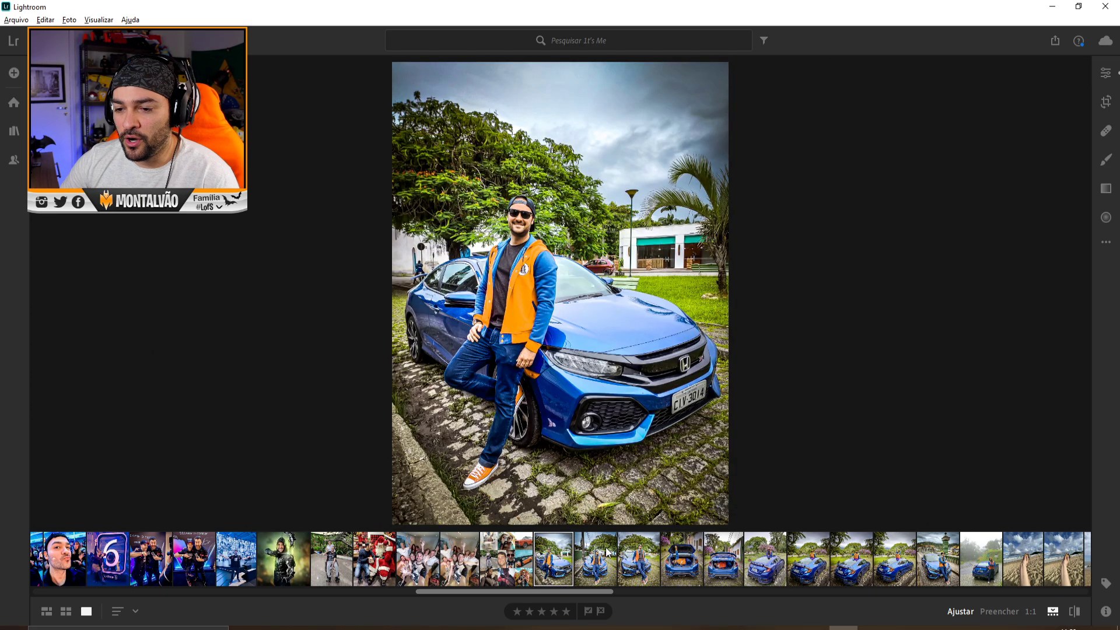
{"action": "left_click", "coordinate": [1074, 611]}
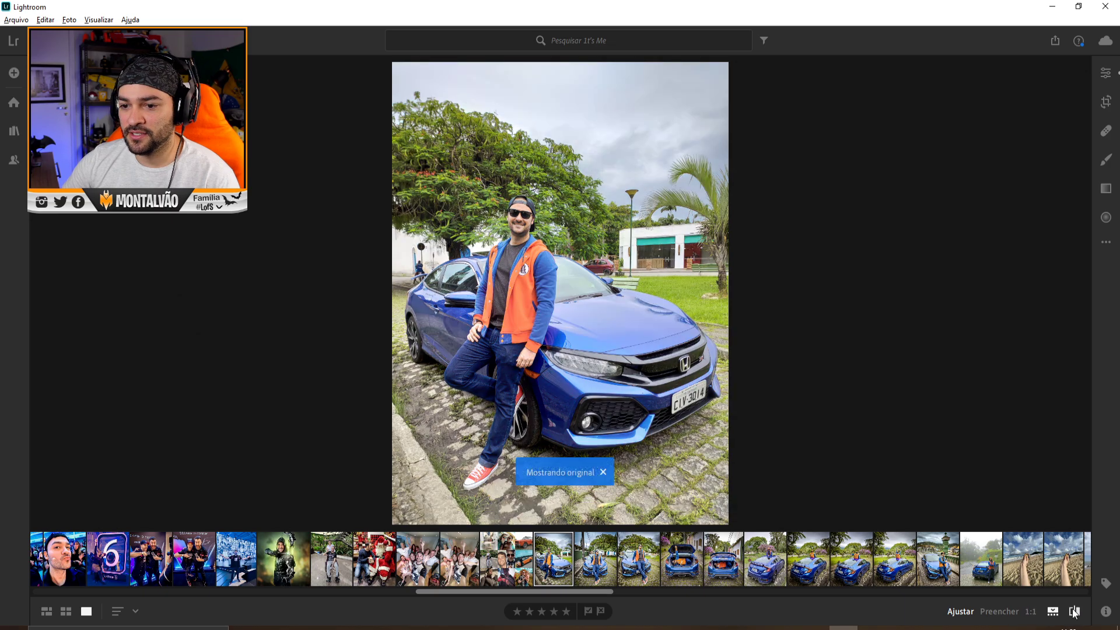
{"action": "left_click", "coordinate": [1074, 612]}
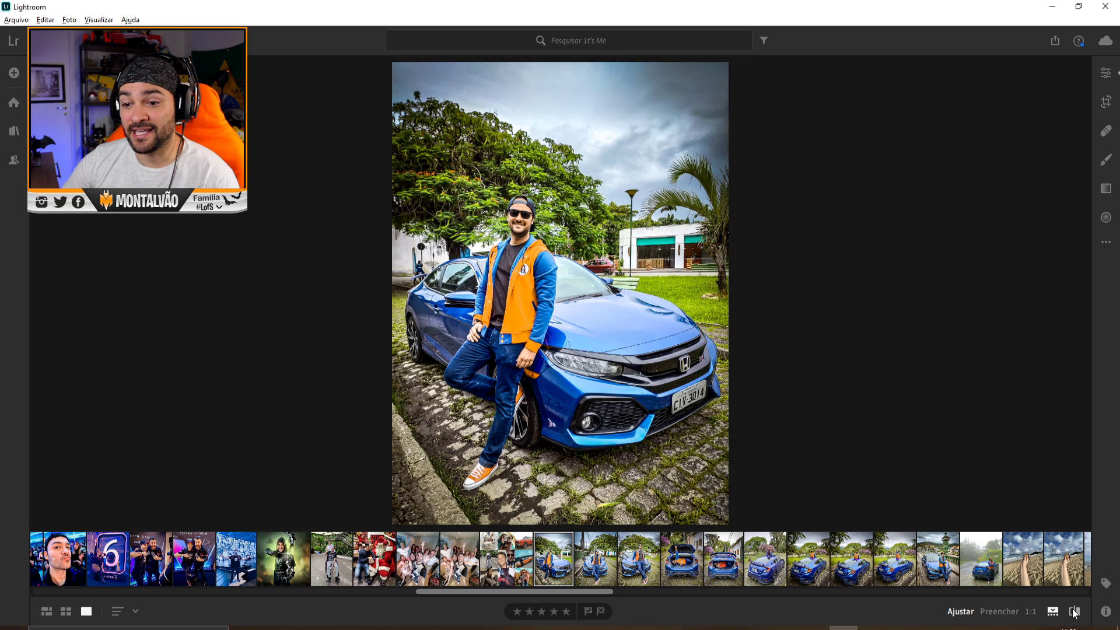
{"action": "left_click", "coordinate": [718, 563]}
{"action": "left_click", "coordinate": [937, 559]}
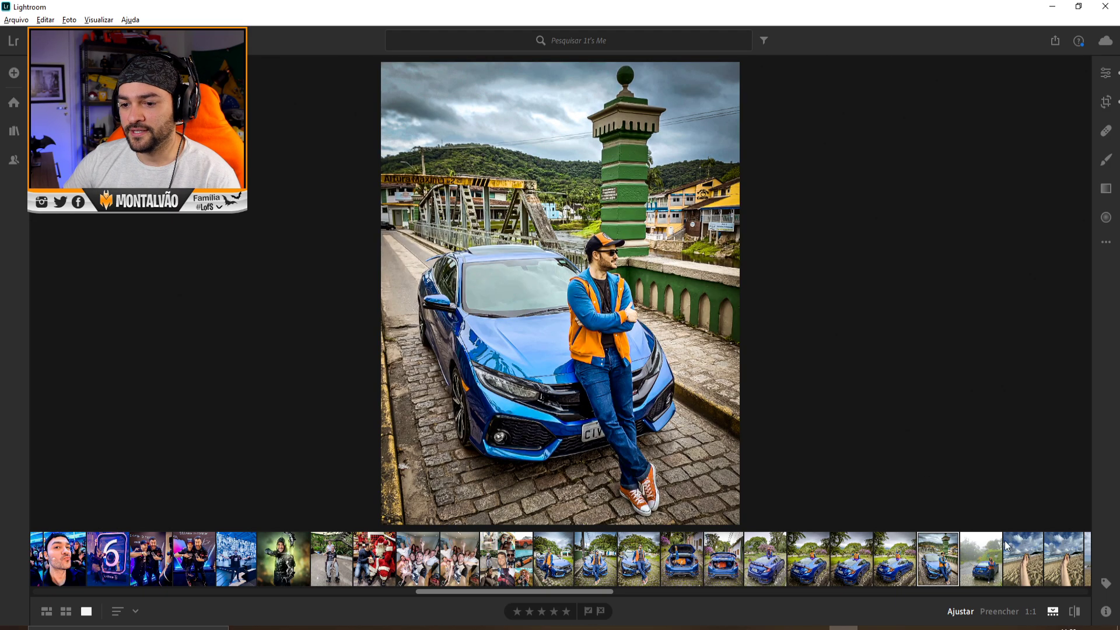
{"action": "left_click", "coordinate": [1075, 612]}
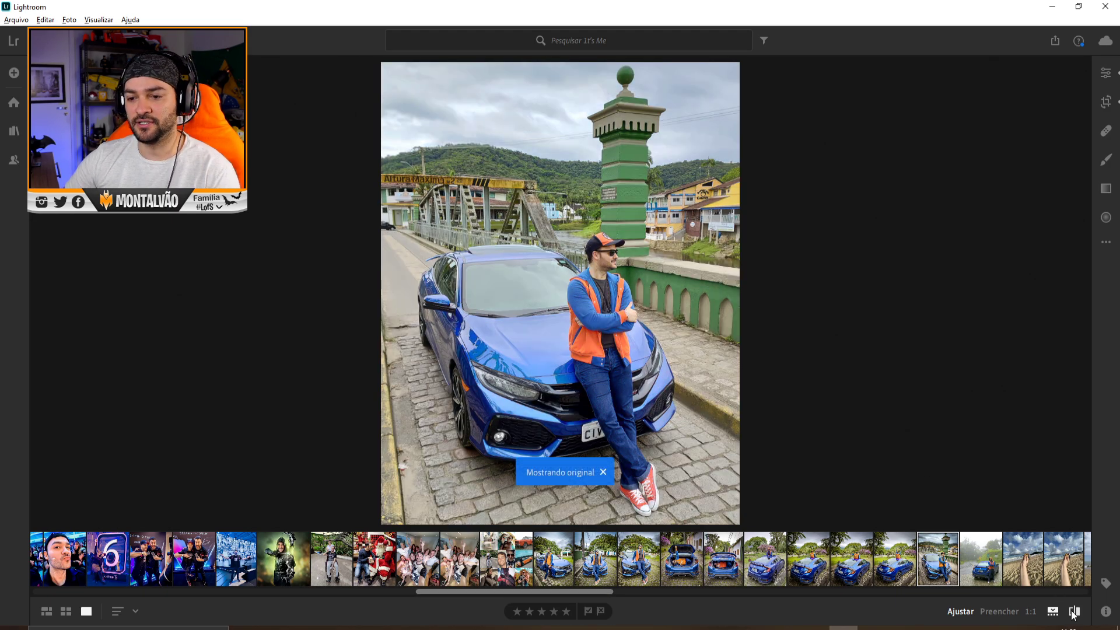
{"action": "left_click", "coordinate": [1074, 612]}
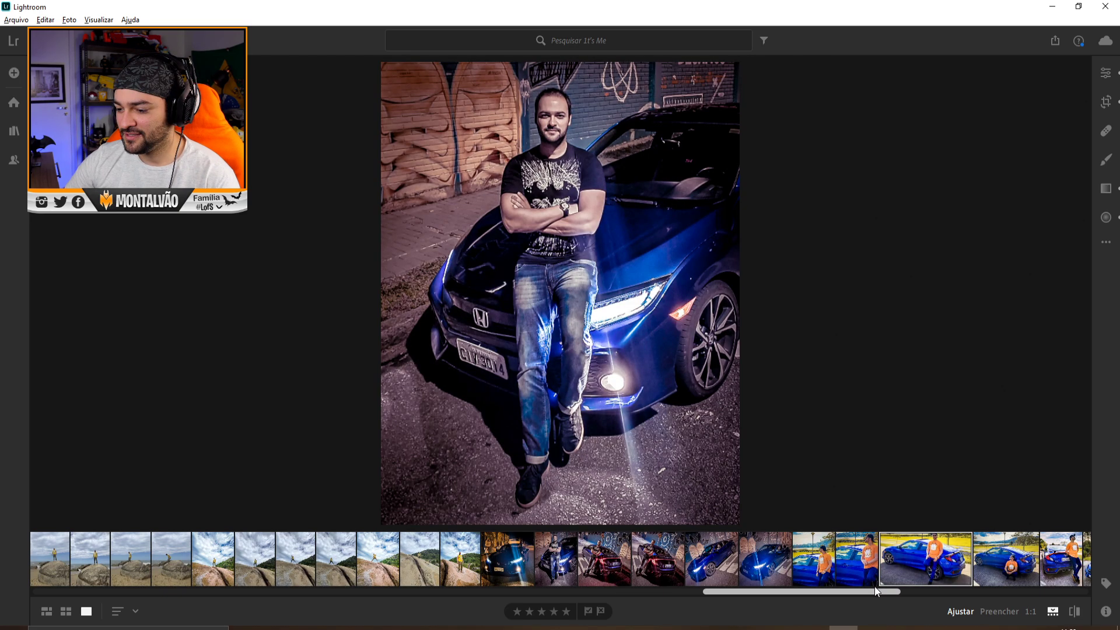
Scroll through the filmstrip and compare the dark phone-call photo with its original.
{"action": "left_click_drag", "start_coordinate": [874, 589], "coordinate": [934, 593]}
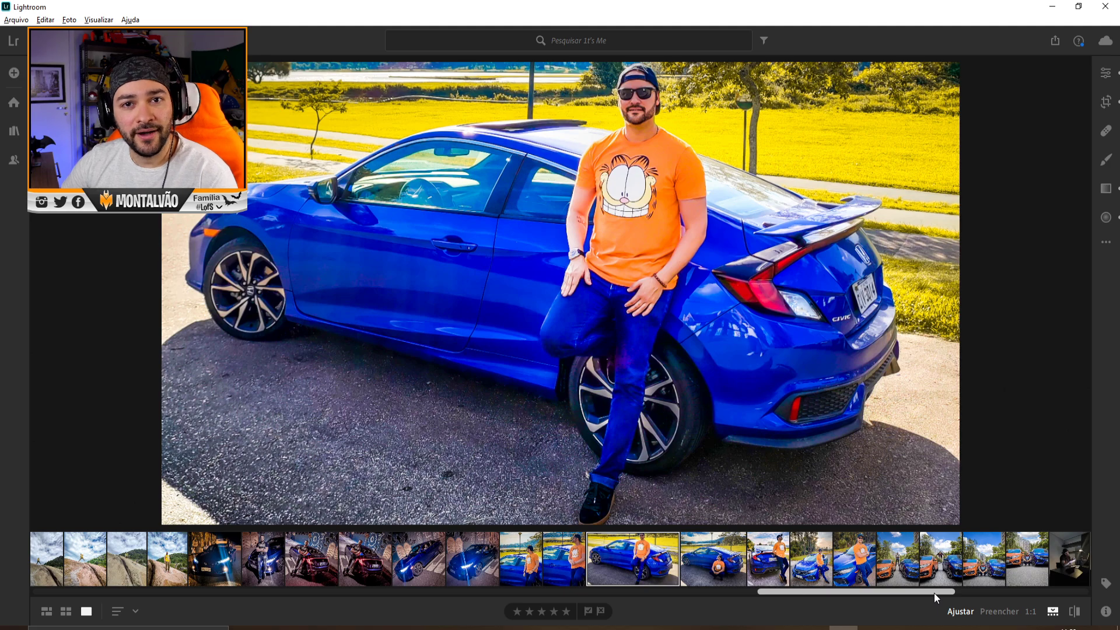
{"action": "left_click_drag", "start_coordinate": [933, 593], "coordinate": [957, 598]}
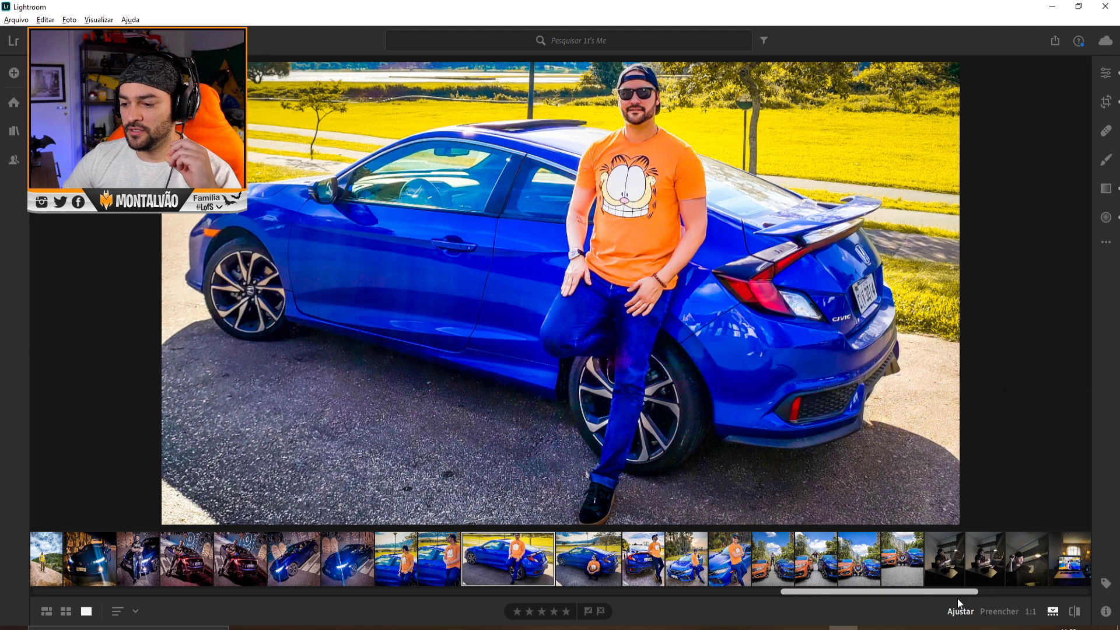
{"action": "left_click", "coordinate": [816, 556]}
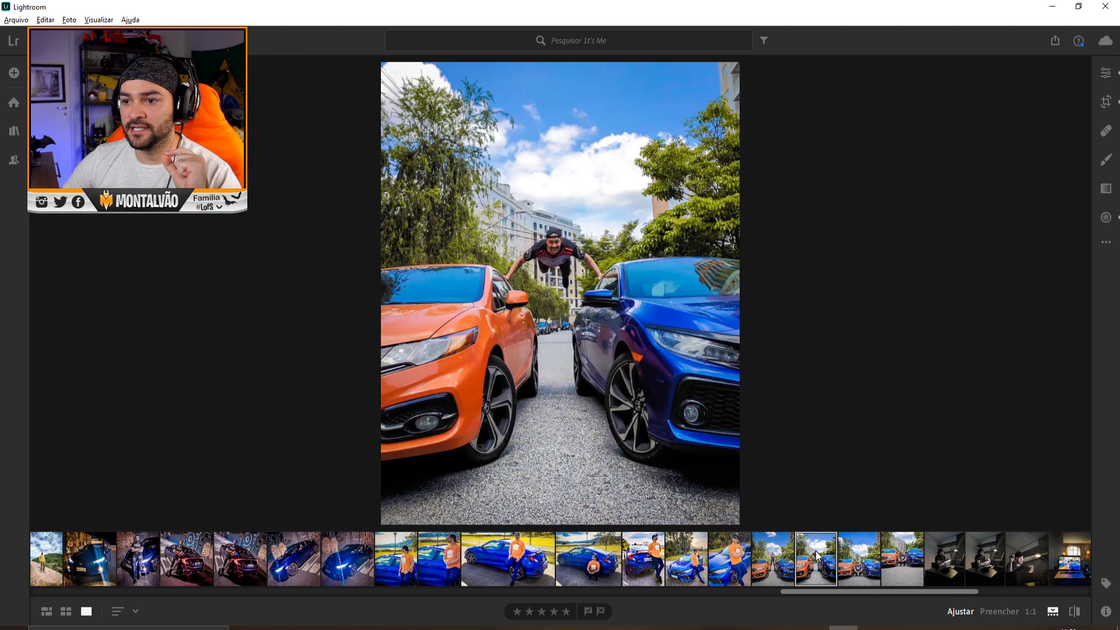
{"action": "left_click_drag", "start_coordinate": [925, 591], "coordinate": [973, 590]}
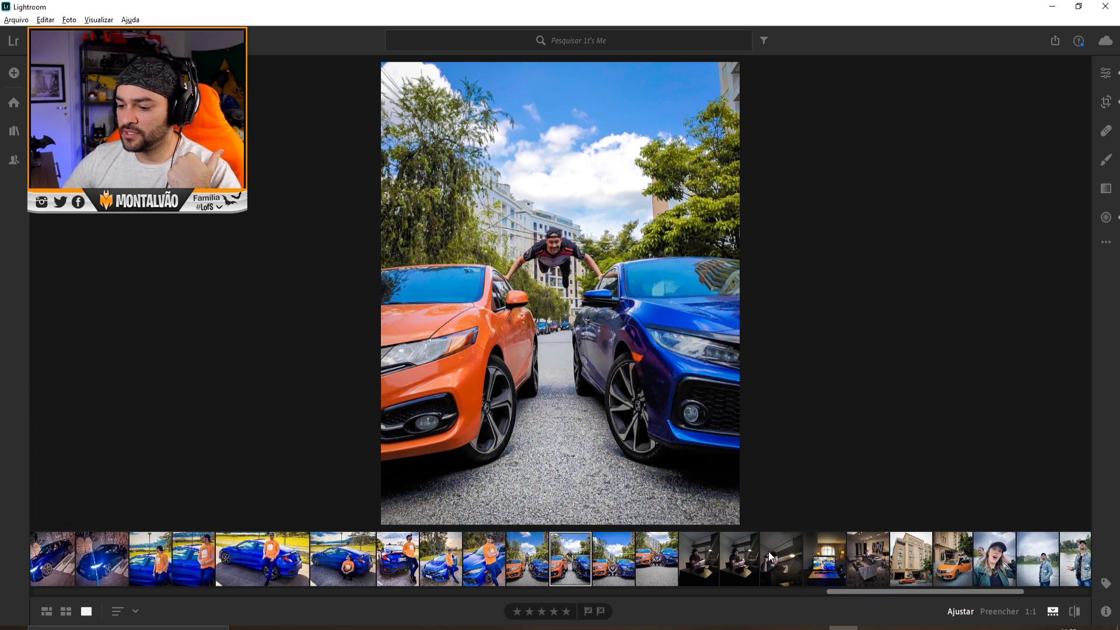
{"action": "left_click", "coordinate": [794, 554]}
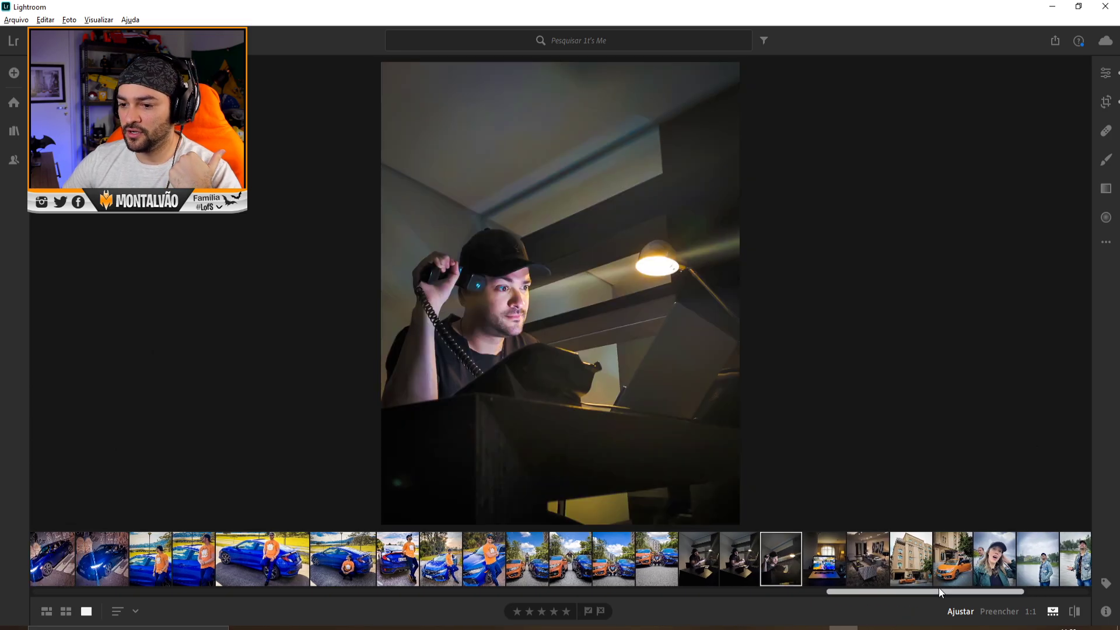
{"action": "left_click", "coordinate": [1079, 616]}
{"action": "left_click", "coordinate": [1079, 616]}
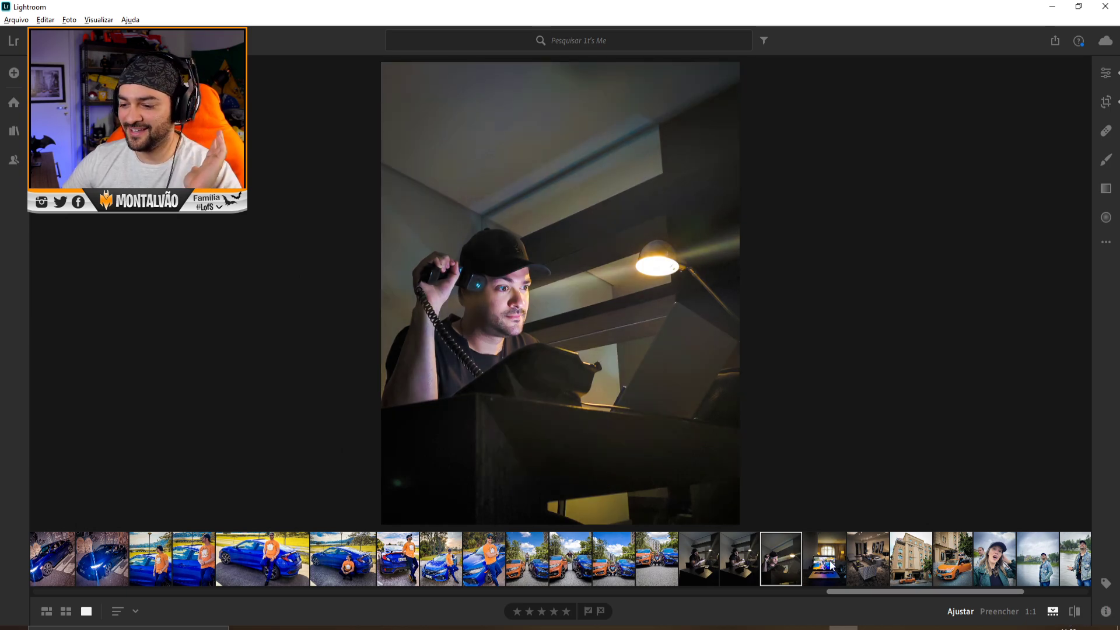
Compare the laptop-in-hotel photo with its original and return to the edited version.
{"action": "left_click", "coordinate": [832, 566]}
{"action": "left_click", "coordinate": [1079, 616]}
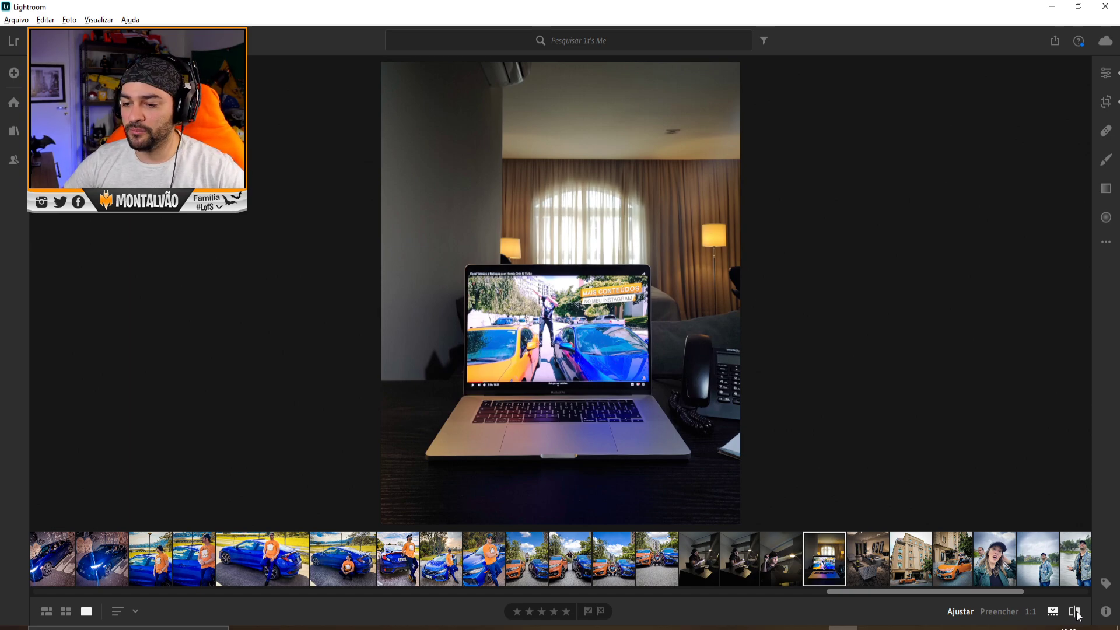
{"action": "left_click", "coordinate": [1077, 614]}
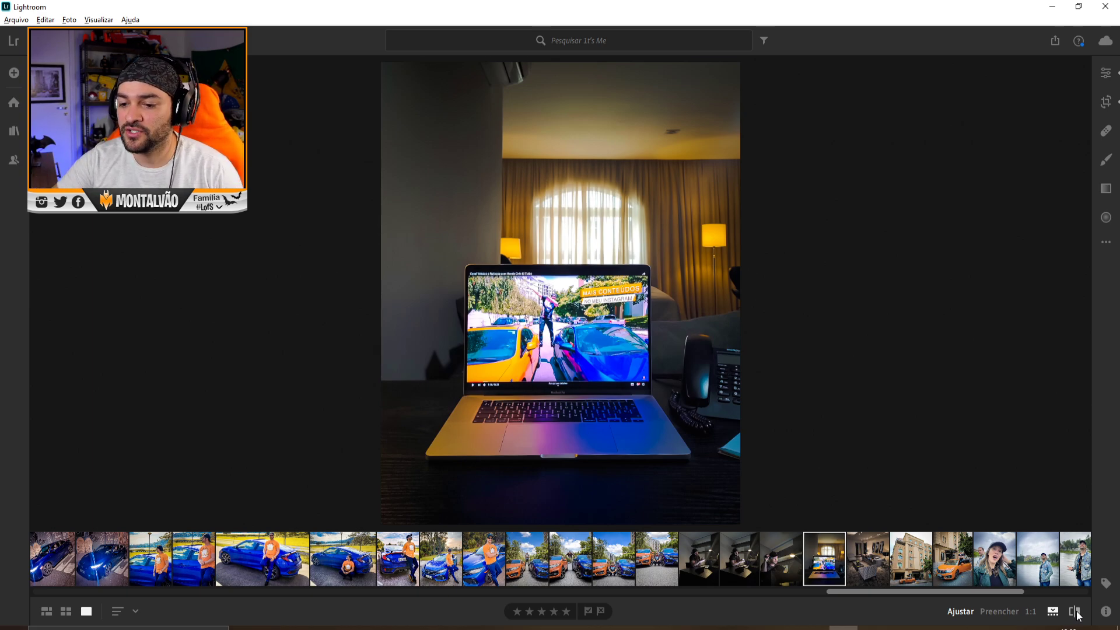
{"action": "left_click_drag", "start_coordinate": [983, 590], "coordinate": [1022, 584]}
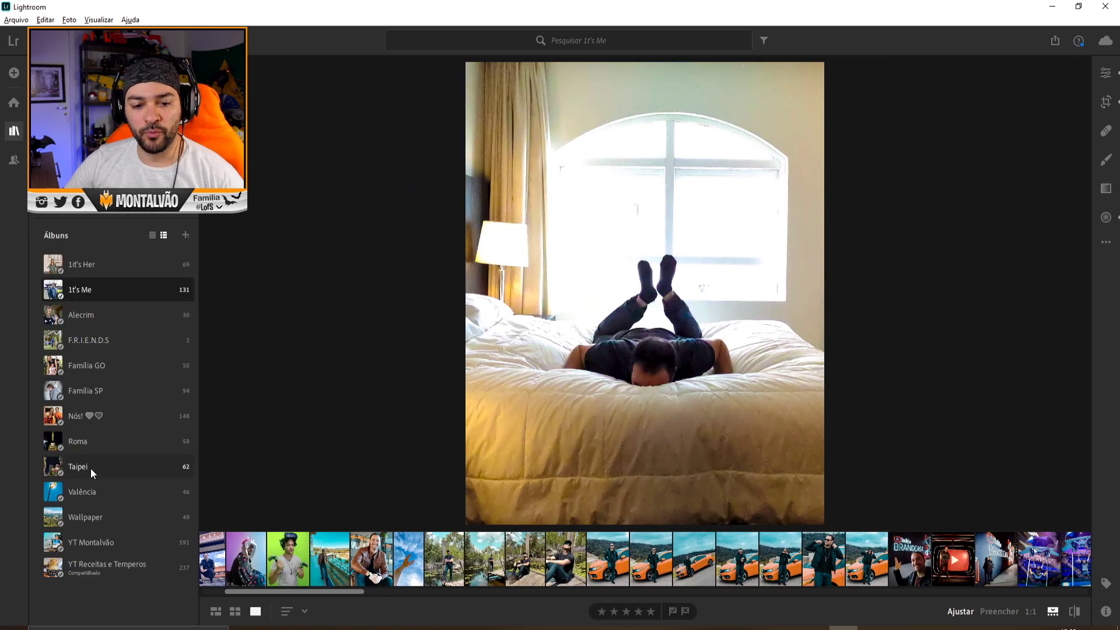
Compare a Taipei night photo's black-and-white edit with its original.
{"action": "left_click", "coordinate": [90, 468]}
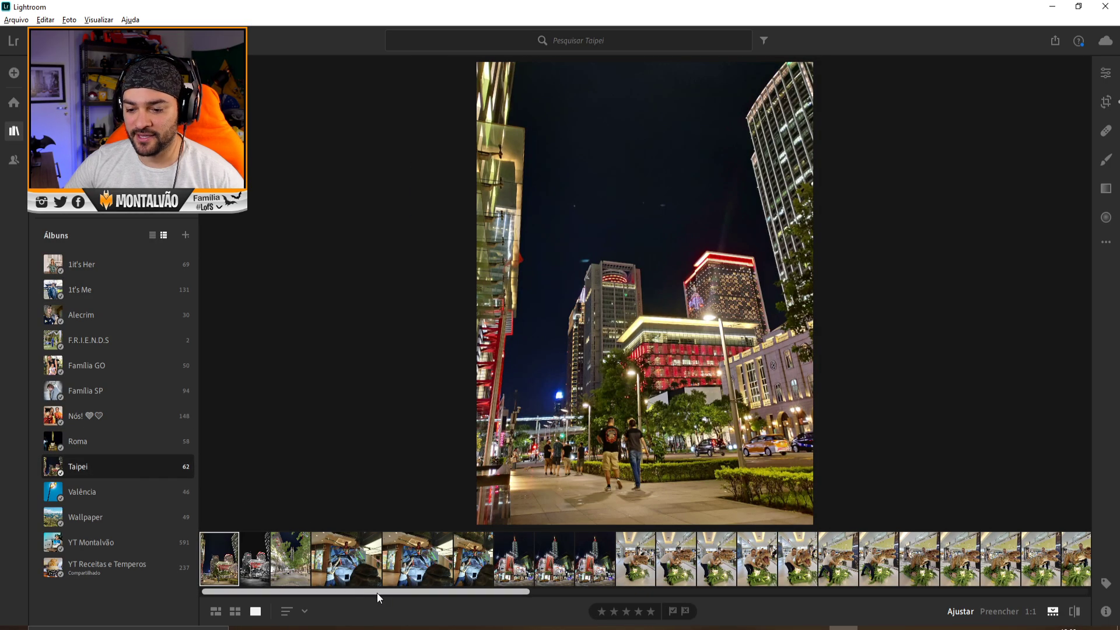
{"action": "key", "text": "Right"}
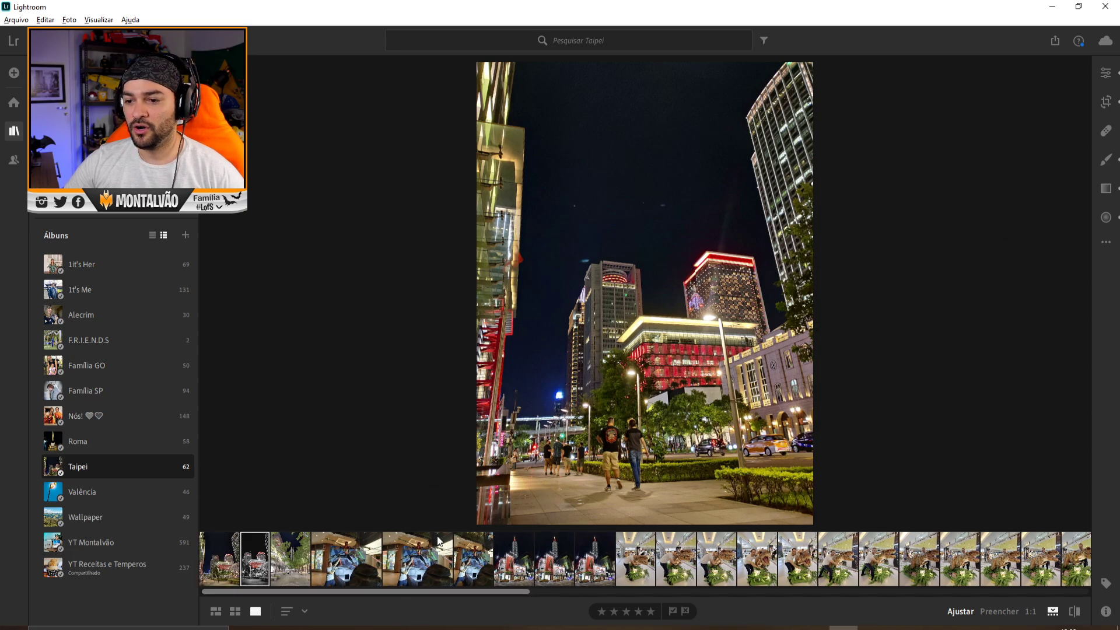
{"action": "left_click", "coordinate": [1075, 612]}
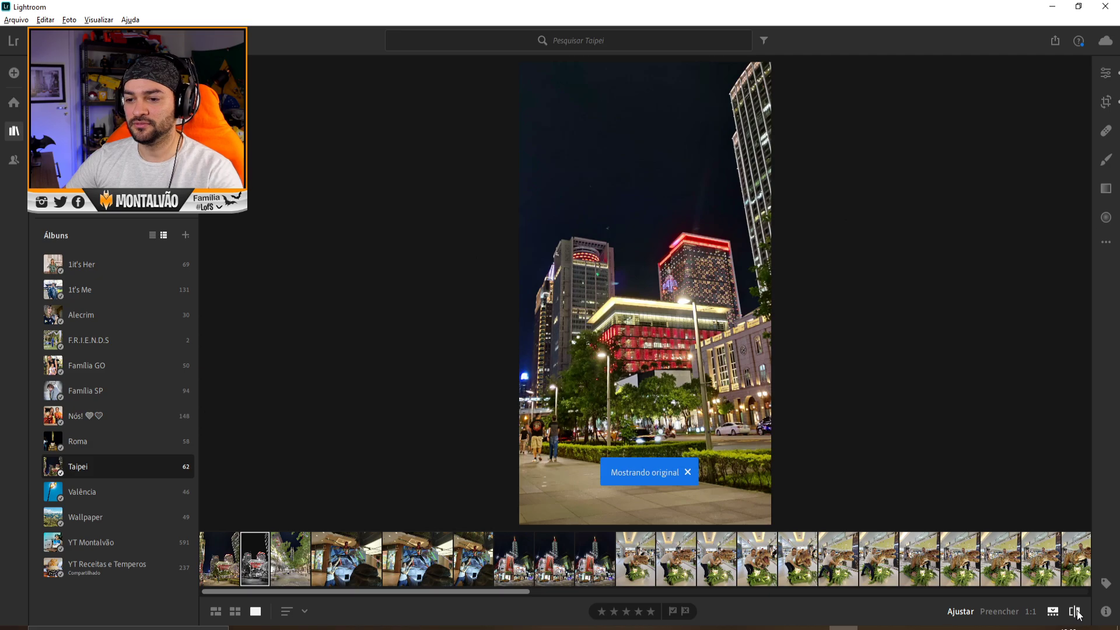
{"action": "left_click", "coordinate": [1075, 611]}
Compare the night traffic-light photo and the daytime taxi street photo with their originals.
{"action": "key", "text": "Right"}
{"action": "key", "text": "Right"}
{"action": "key", "text": "Right"}
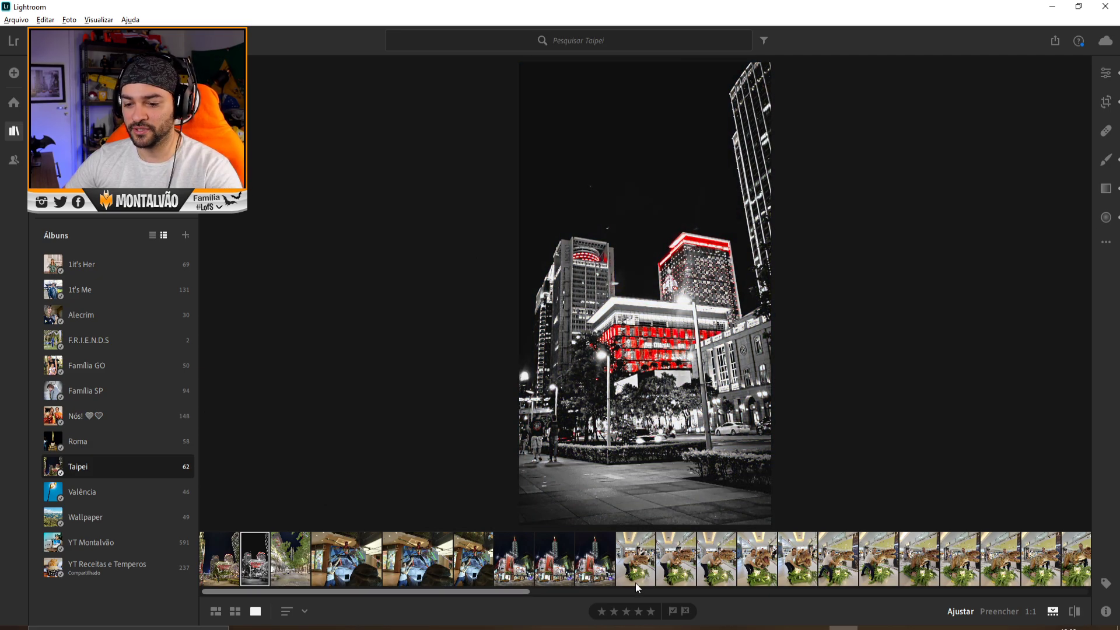
{"action": "left_click", "coordinate": [1076, 612]}
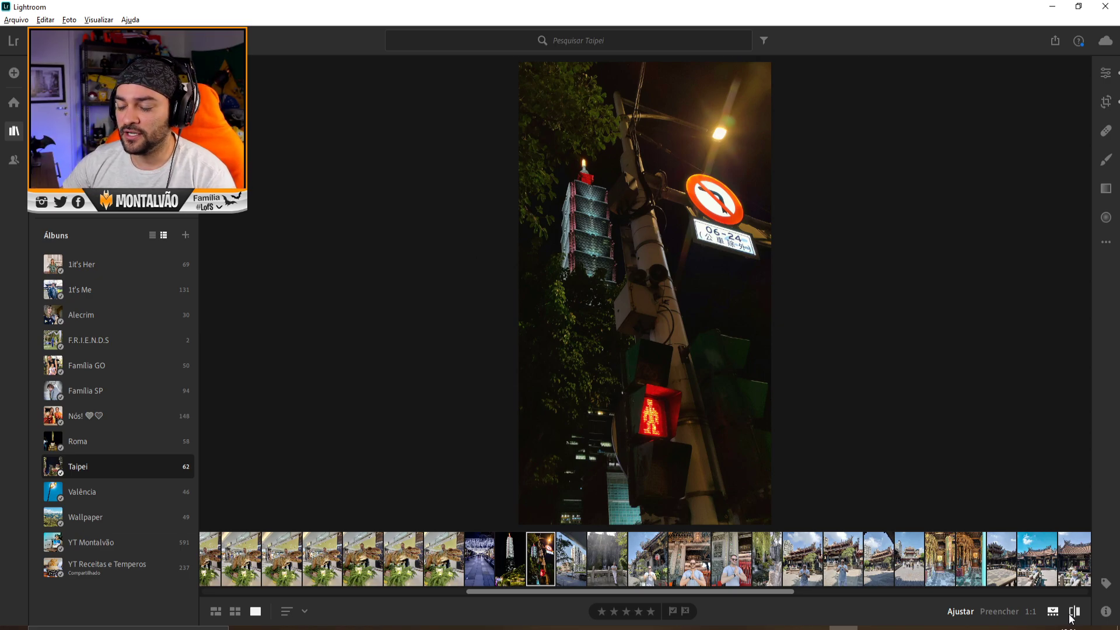
{"action": "left_click", "coordinate": [1076, 614]}
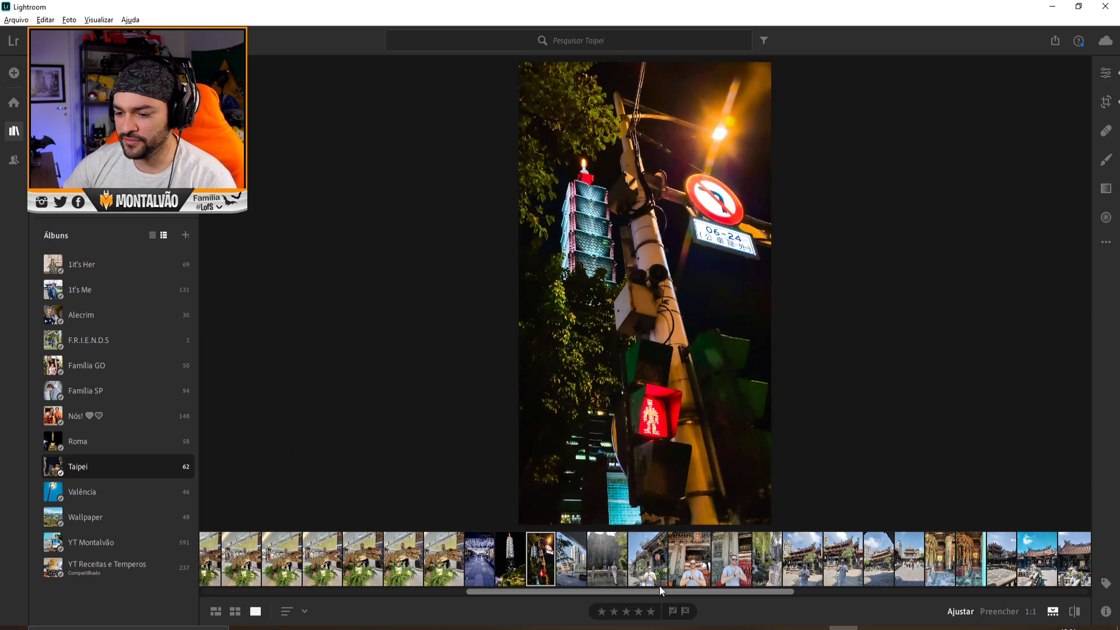
{"action": "left_click_drag", "start_coordinate": [642, 594], "coordinate": [918, 598]}
{"action": "left_click", "coordinate": [764, 559]}
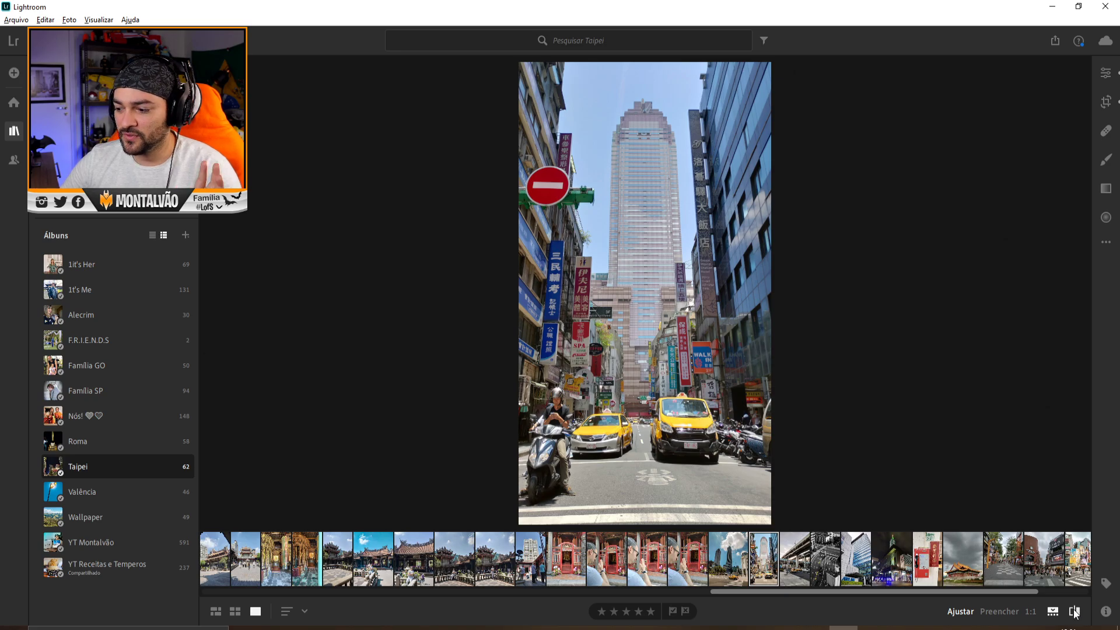
{"action": "left_click", "coordinate": [1076, 612]}
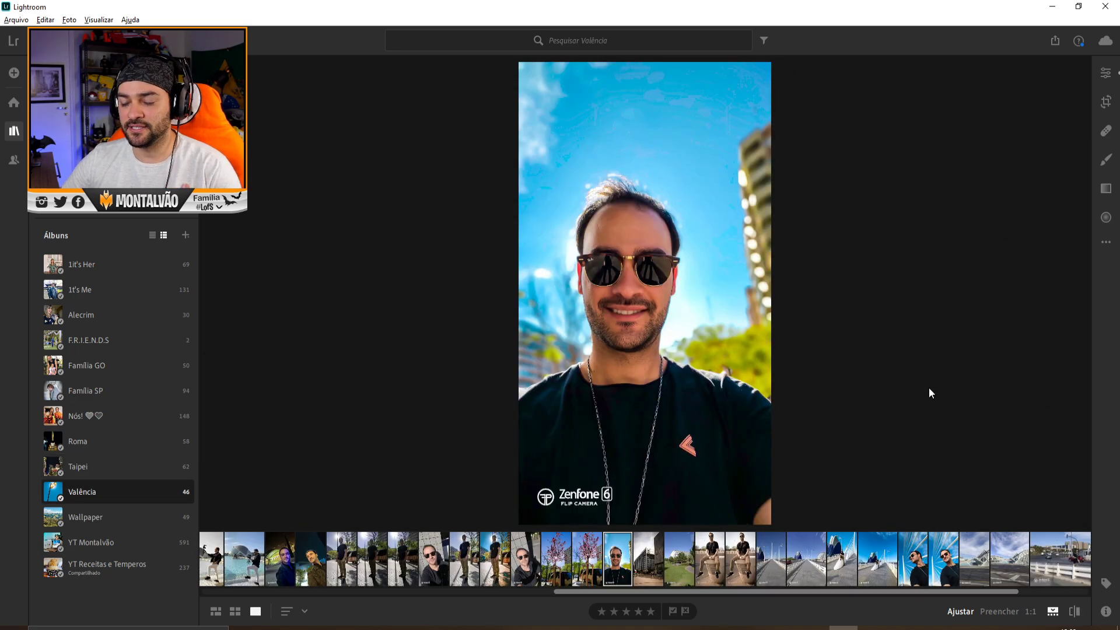
Compare the Valência selfie and the bridge-cables selfie with their originals.
{"action": "left_click", "coordinate": [1076, 613]}
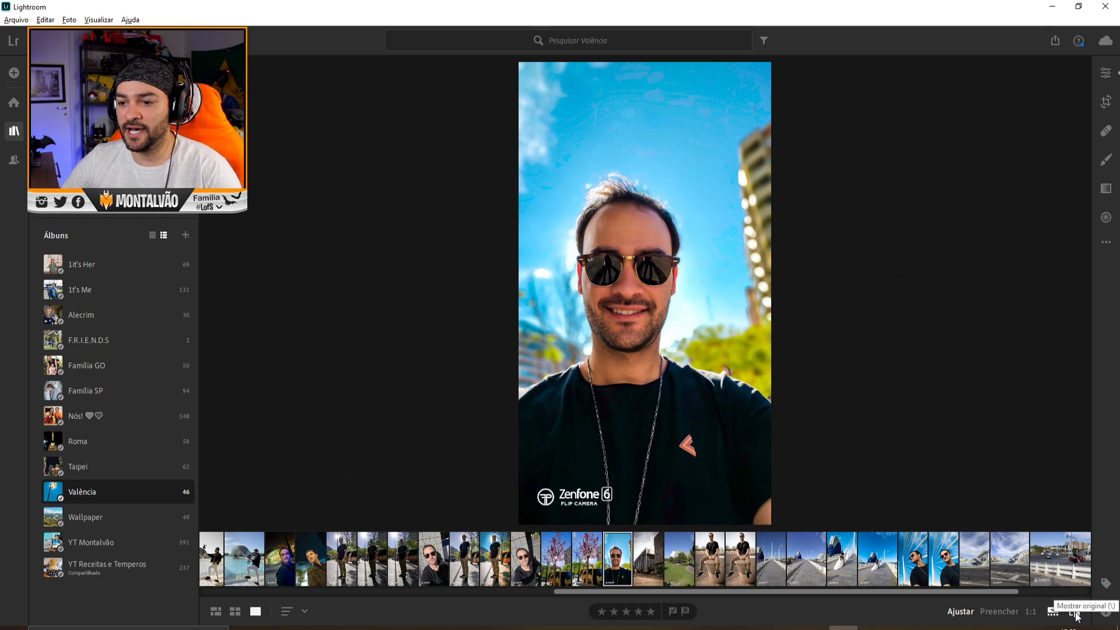
{"action": "left_click", "coordinate": [1075, 612]}
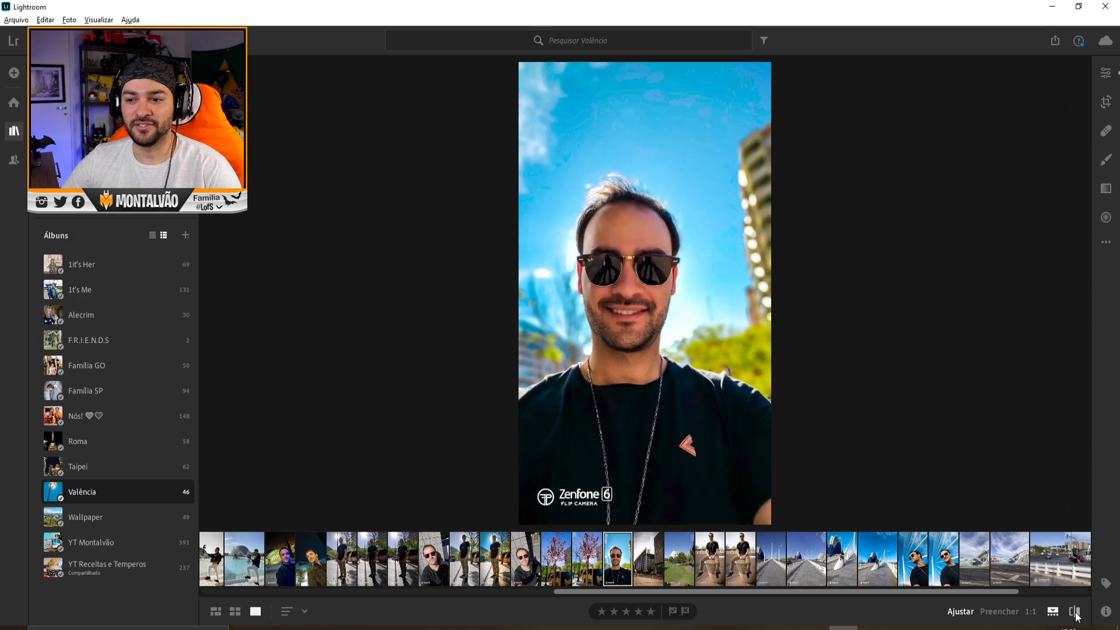
{"action": "left_click", "coordinate": [1075, 613]}
{"action": "left_click", "coordinate": [1075, 612]}
{"action": "left_click", "coordinate": [913, 559]}
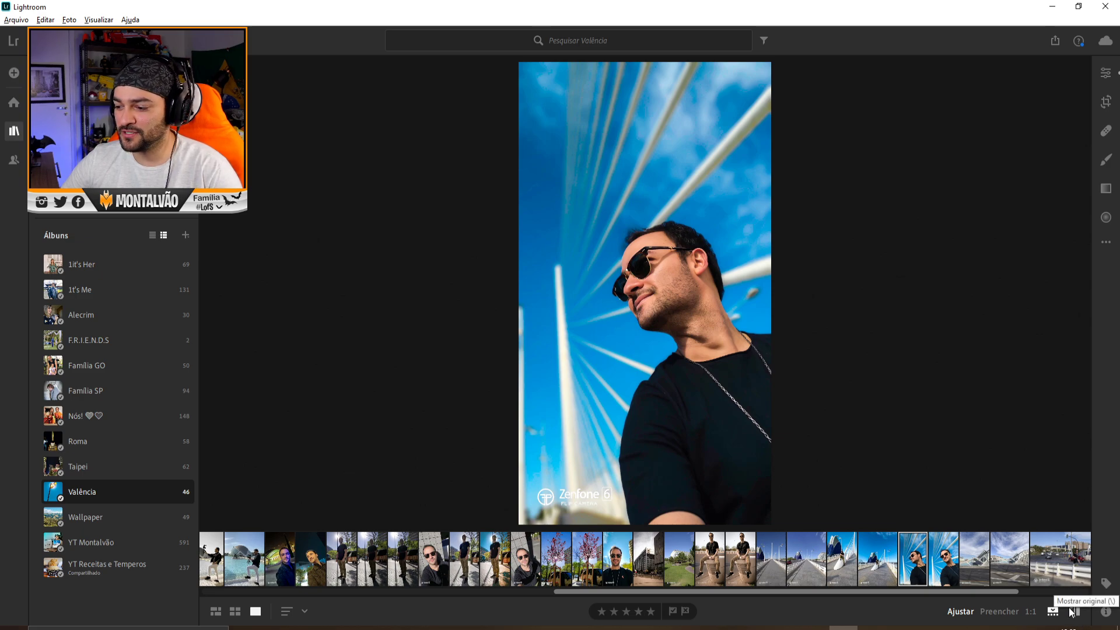
{"action": "left_click", "coordinate": [1075, 613]}
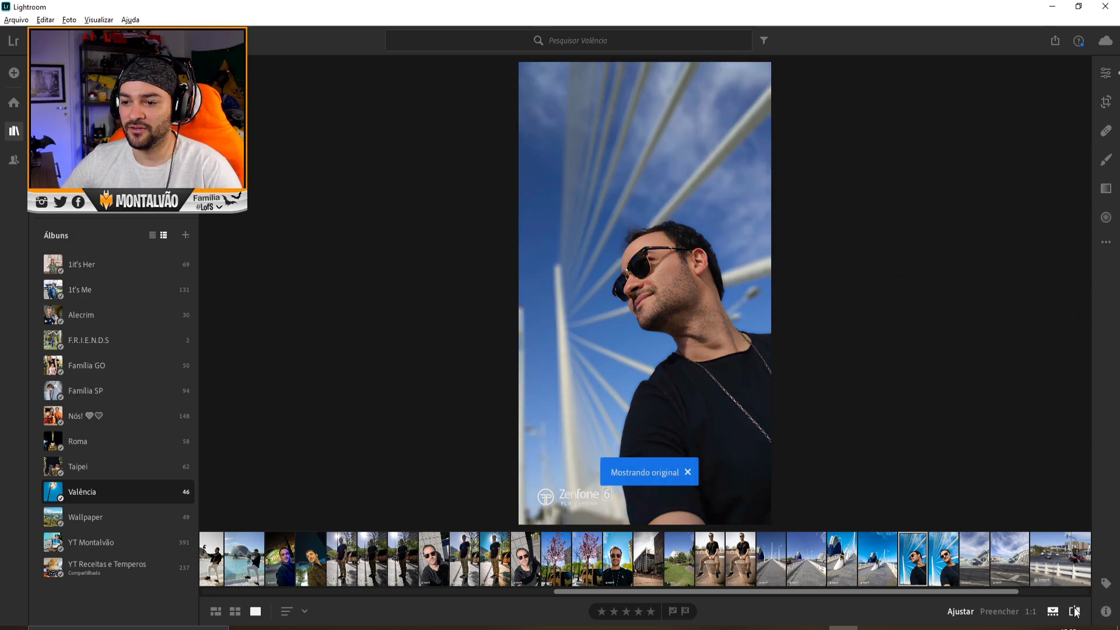
{"action": "left_click", "coordinate": [1075, 613]}
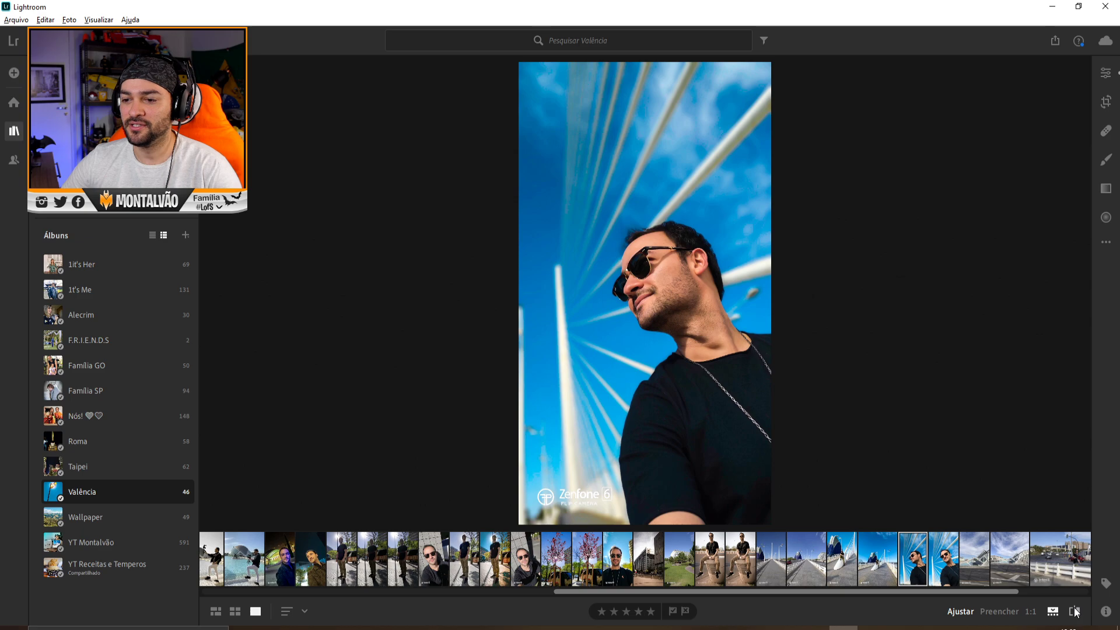
Compare the seated-man photo and the domed-building photo with their originals.
{"action": "key", "text": "Left"}
{"action": "key", "text": "Left"}
{"action": "key", "text": "Left"}
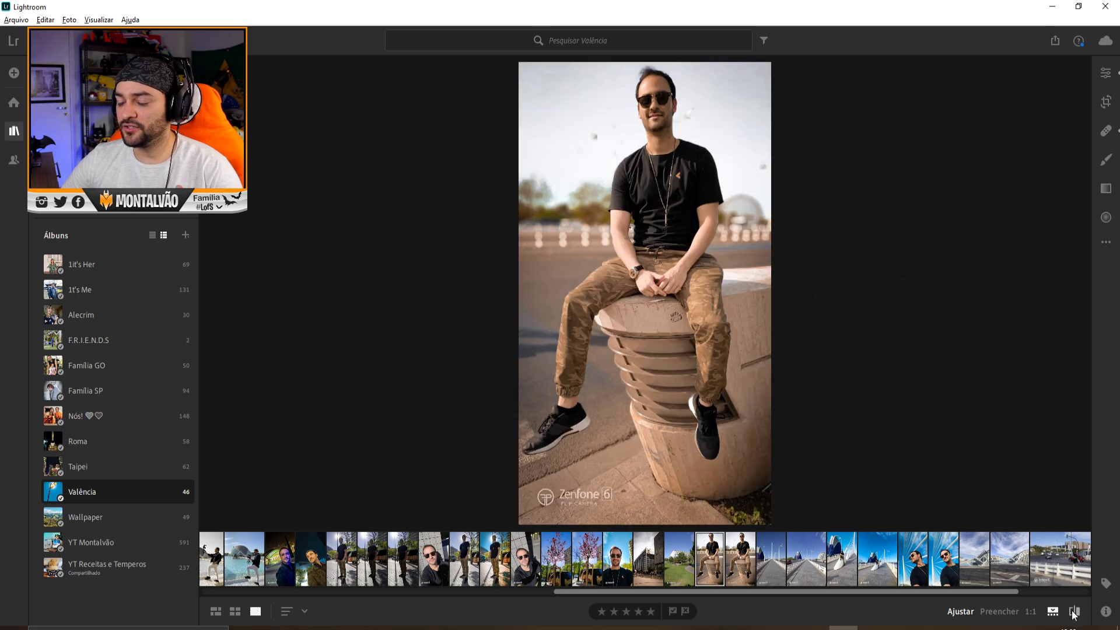
{"action": "left_click", "coordinate": [1075, 613]}
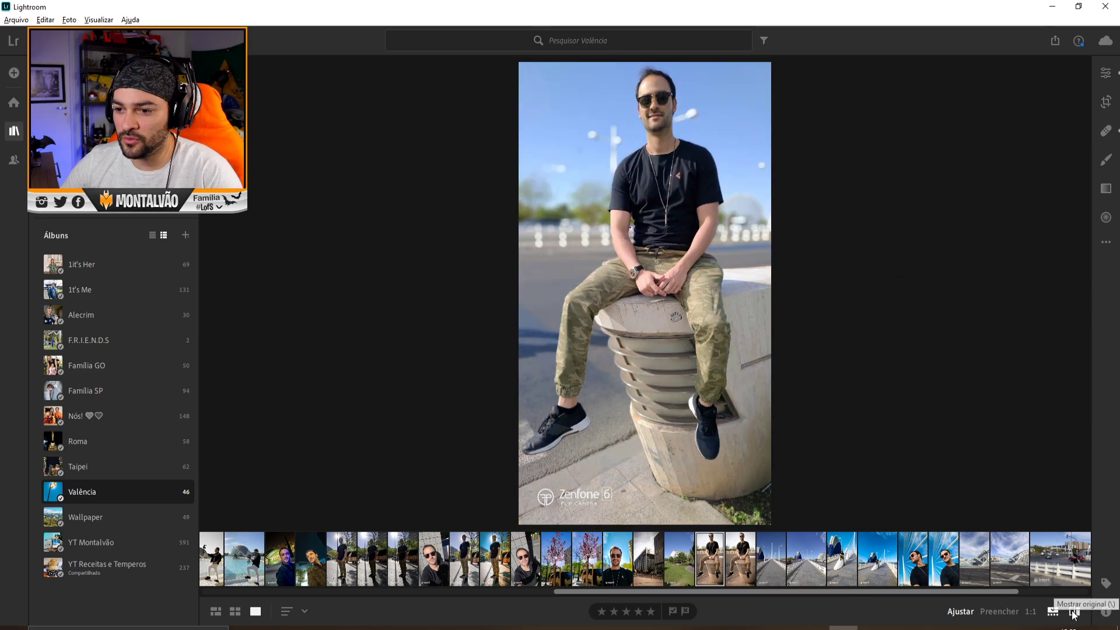
{"action": "left_click", "coordinate": [1075, 613]}
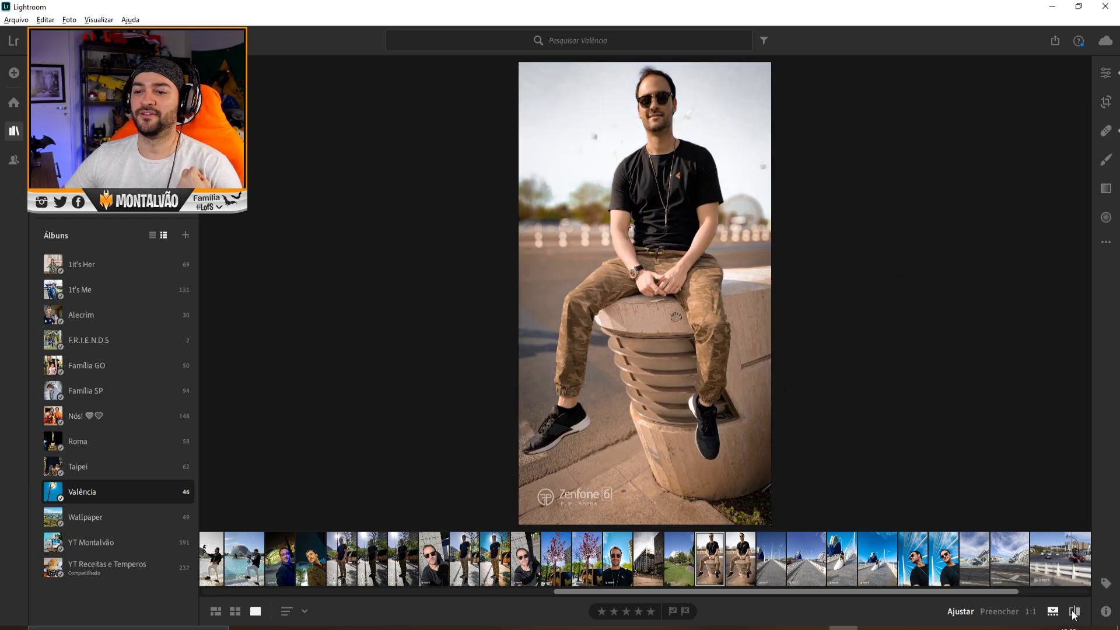
{"action": "left_click", "coordinate": [1042, 559]}
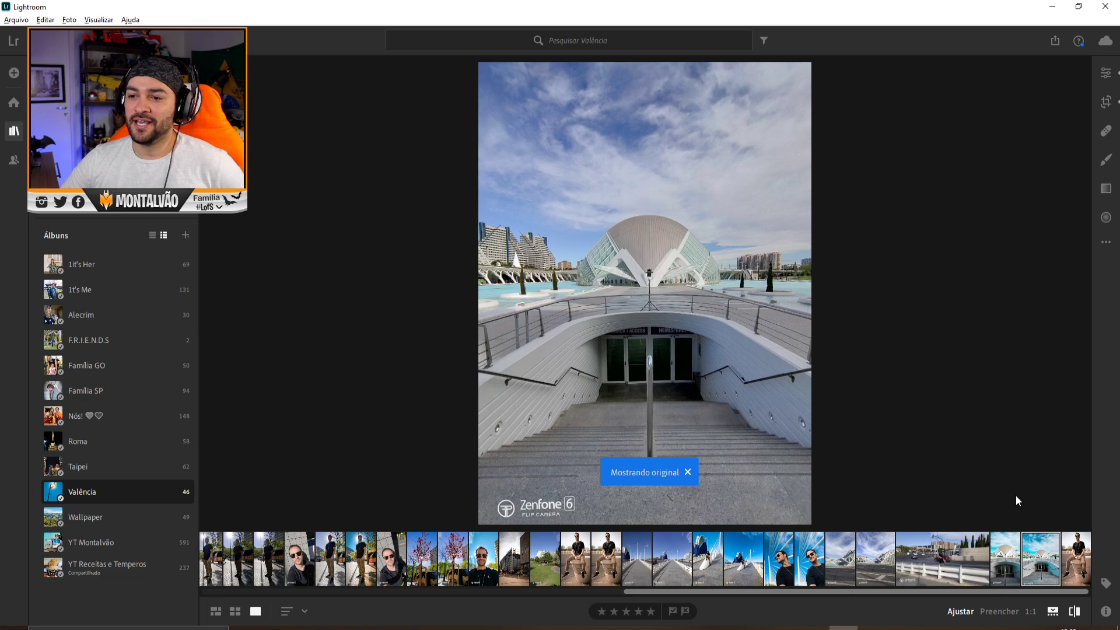
{"action": "left_click", "coordinate": [1080, 615]}
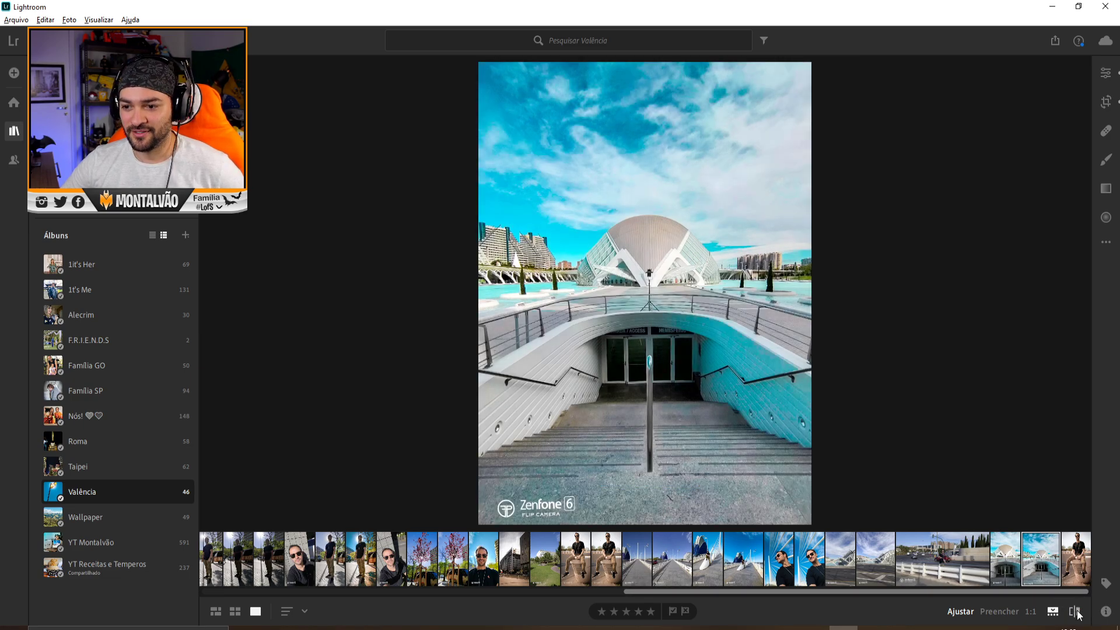
{"action": "left_click", "coordinate": [1078, 613]}
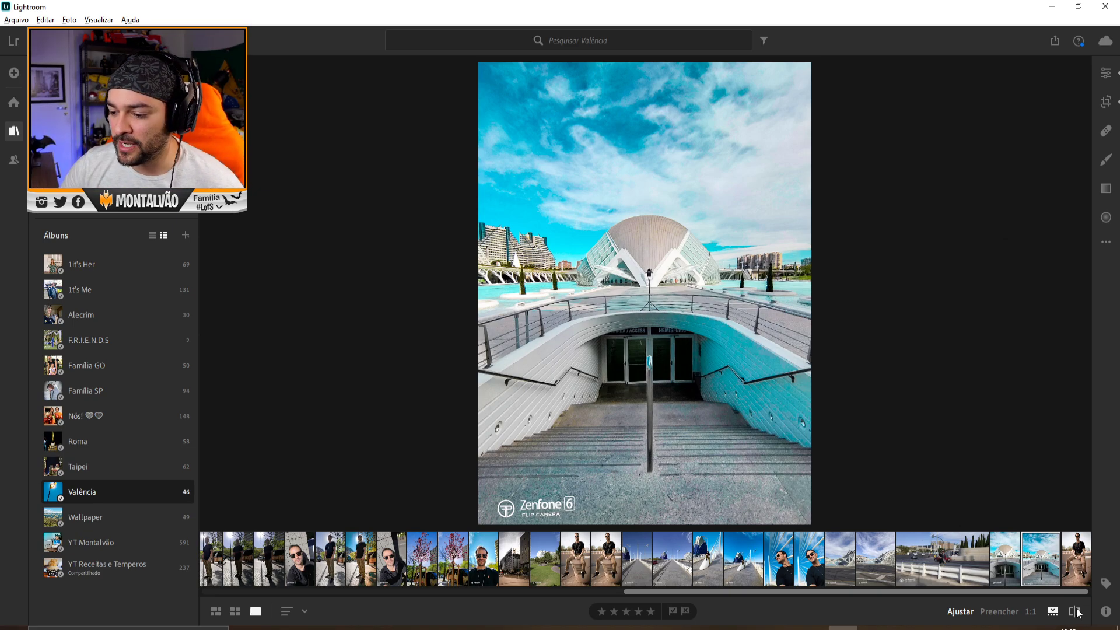
{"action": "left_click_drag", "start_coordinate": [950, 591], "coordinate": [513, 588]}
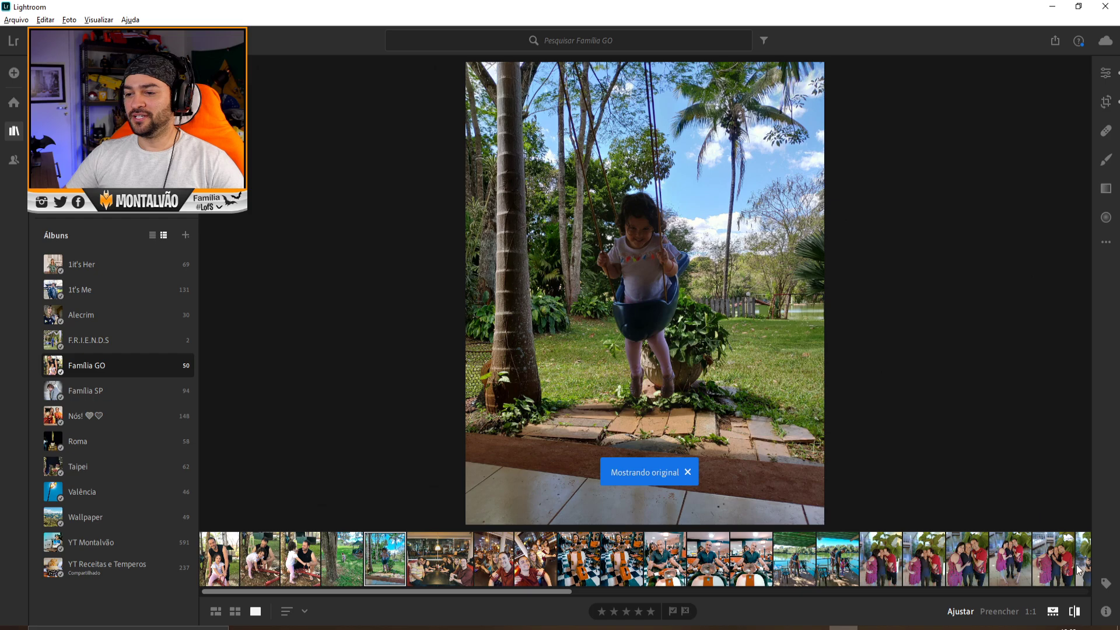
Show the edited swing photo, then compare the 1t's Her flower portrait and dancing photo with originals.
{"action": "left_click", "coordinate": [1075, 613]}
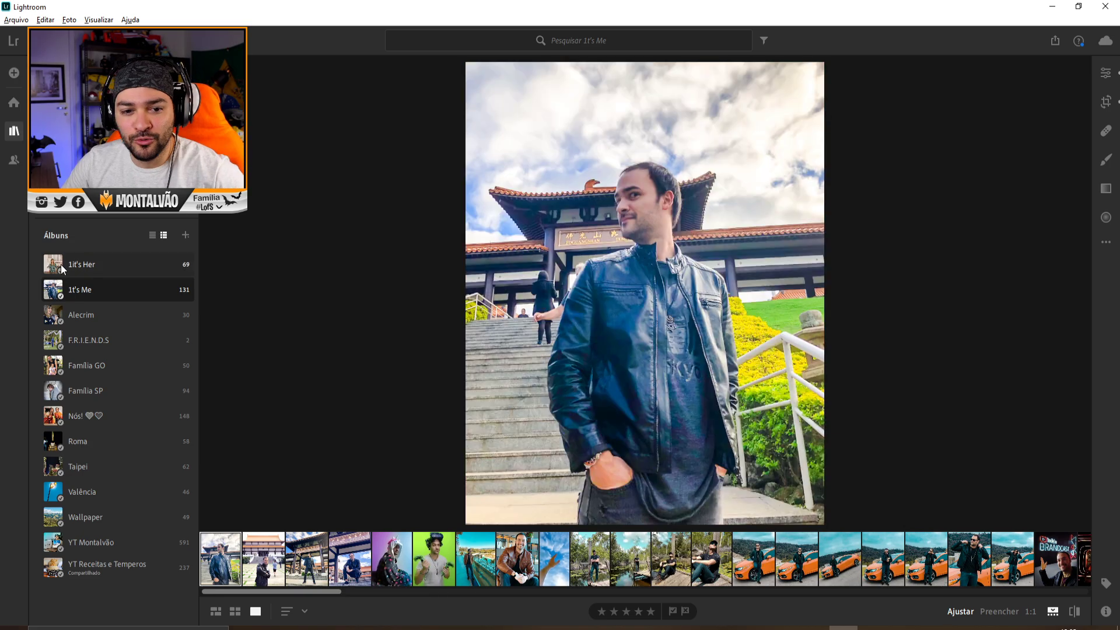
{"action": "key", "text": "Up"}
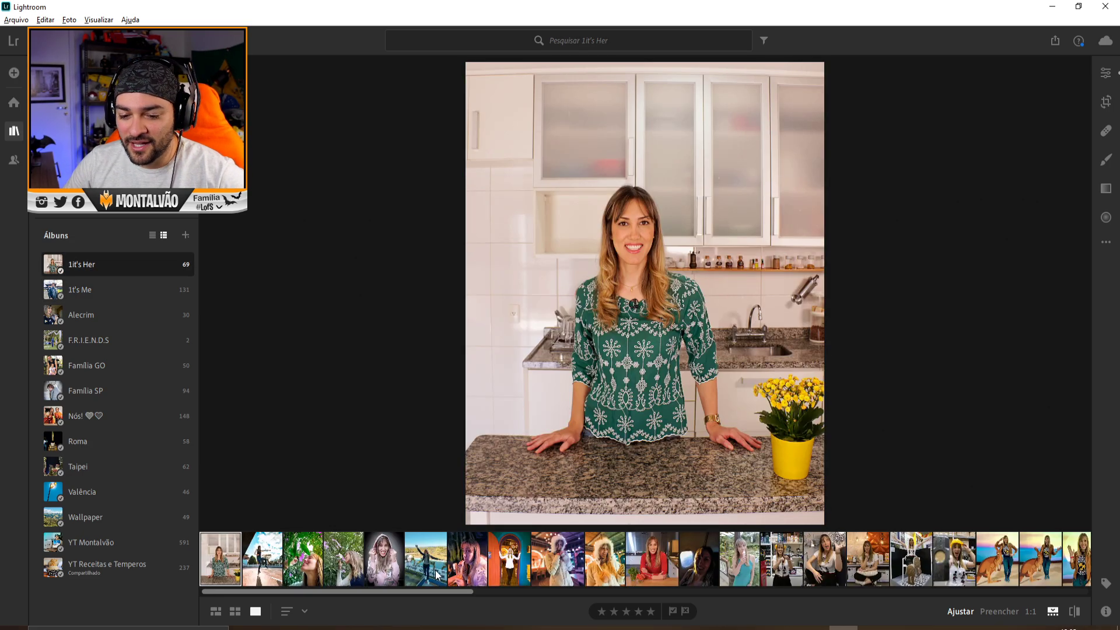
{"action": "left_click", "coordinate": [313, 556]}
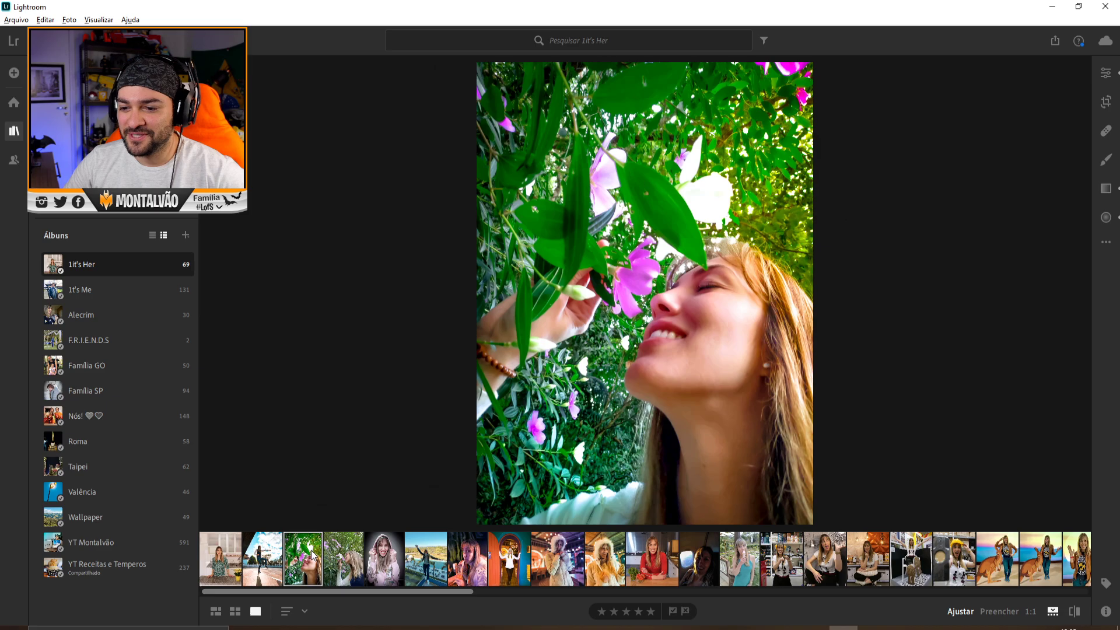
{"action": "left_click", "coordinate": [1073, 613]}
{"action": "left_click", "coordinate": [1074, 613]}
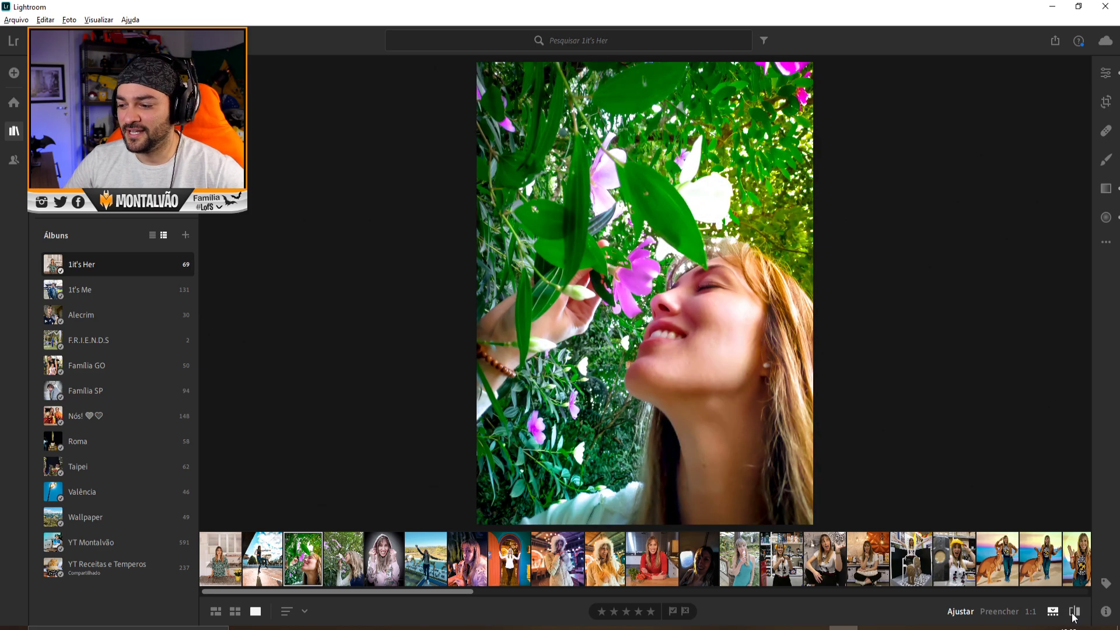
{"action": "left_click", "coordinate": [1074, 616]}
{"action": "key", "text": "Left"}
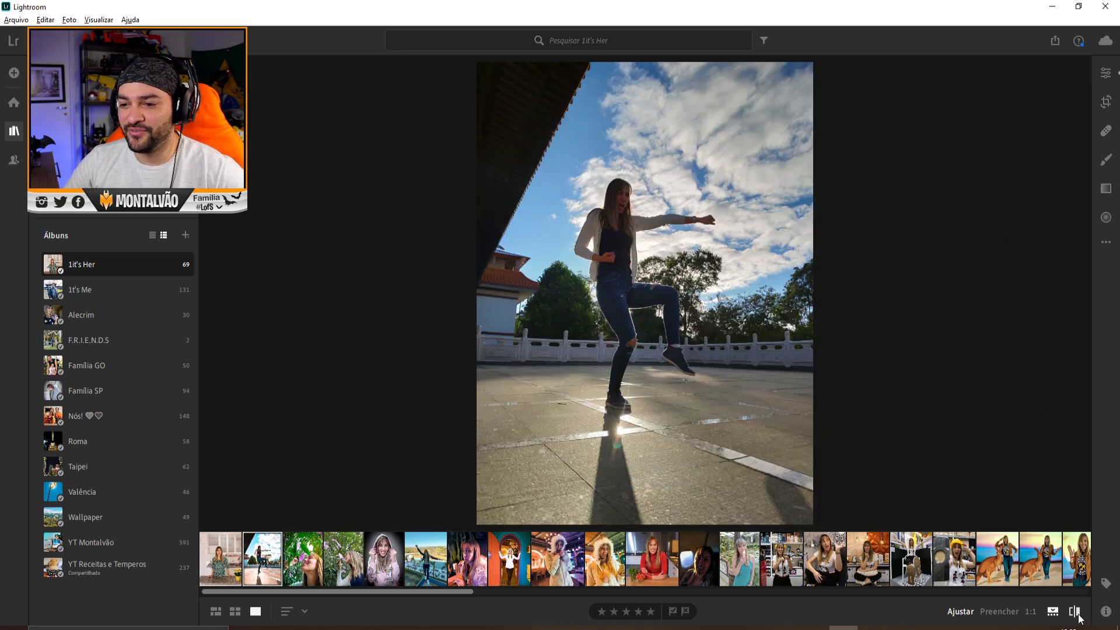
{"action": "left_click", "coordinate": [1078, 616]}
{"action": "left_click", "coordinate": [1078, 617]}
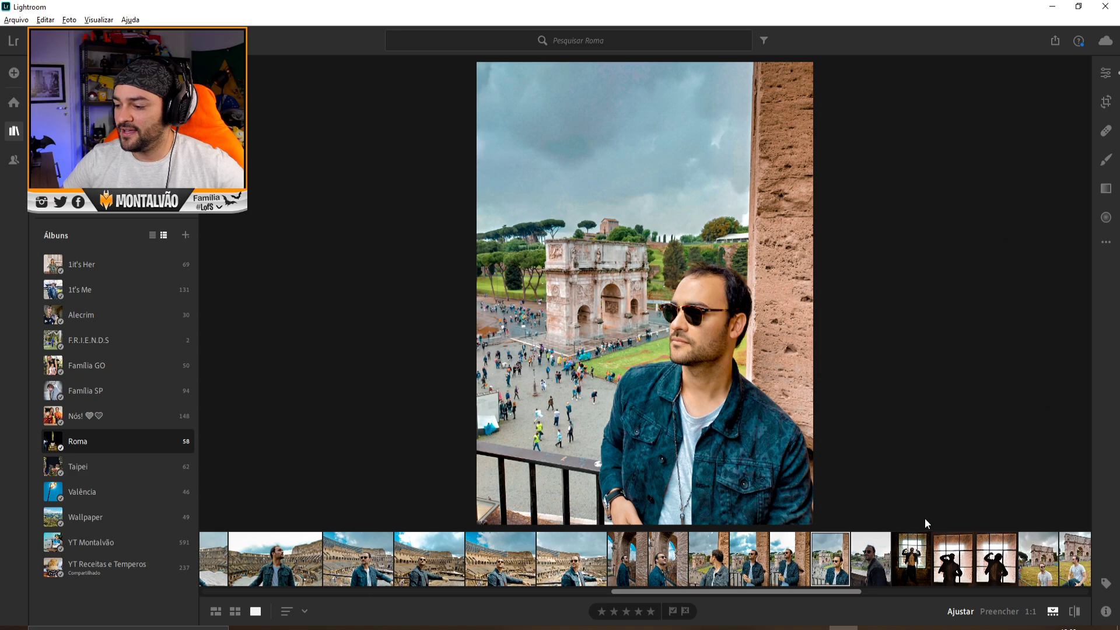
Open the Roma photo of the man in grey sitting on the railing before the arch.
{"action": "mouse_move", "coordinate": [779, 590]}
{"action": "left_mouse_down"}
{"action": "mouse_move", "coordinate": [902, 593]}
{"action": "mouse_move", "coordinate": [890, 594]}
{"action": "left_mouse_up"}
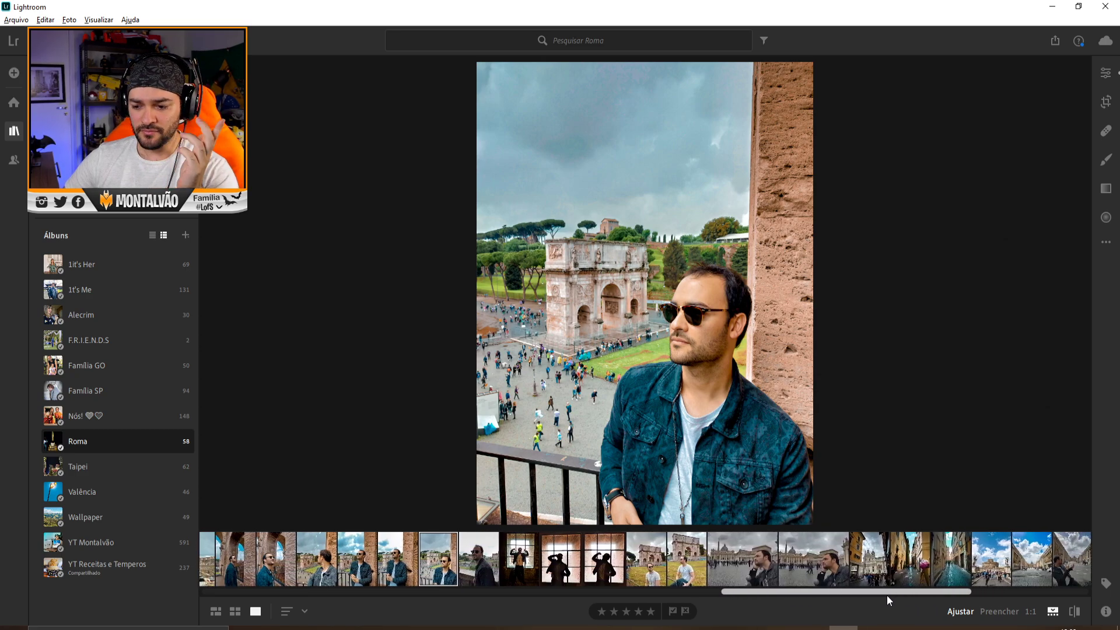
{"action": "left_click", "coordinate": [682, 558]}
{"action": "left_click_drag", "start_coordinate": [663, 590], "coordinate": [656, 591]}
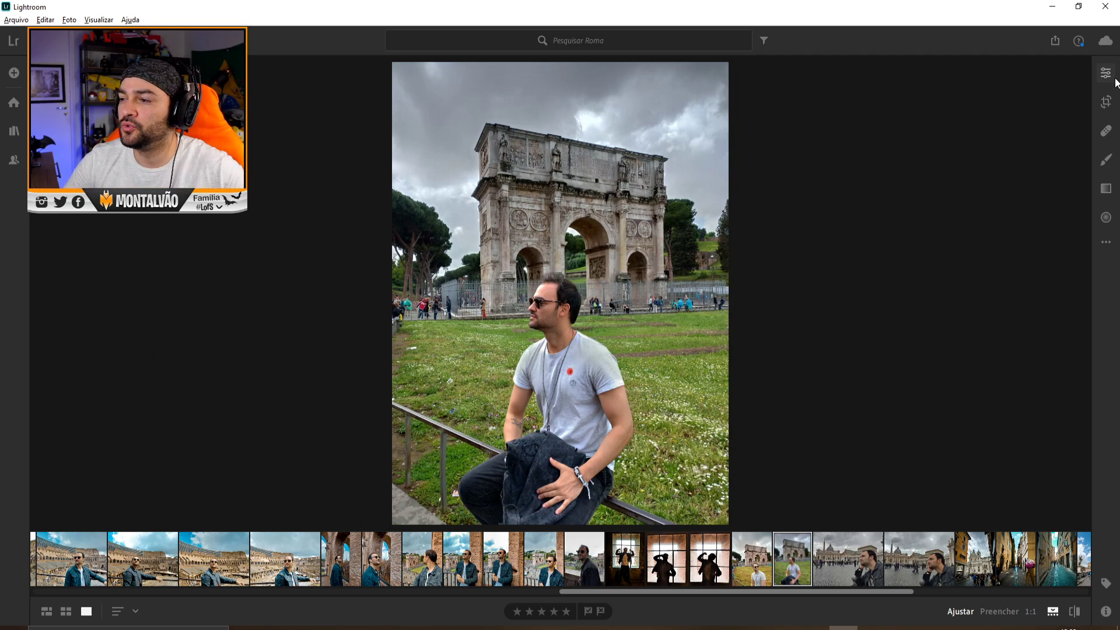
Test exposure values up to +3,51, then reset exposure to zero.
{"action": "left_click", "coordinate": [1107, 75]}
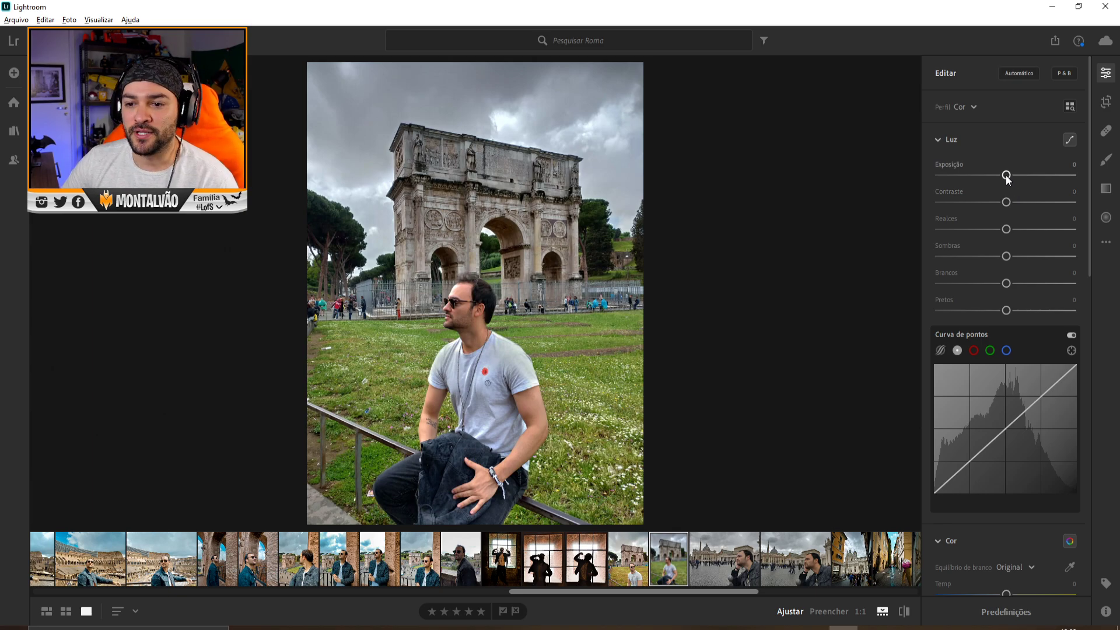
{"action": "left_click_drag", "start_coordinate": [1007, 175], "coordinate": [1053, 176]}
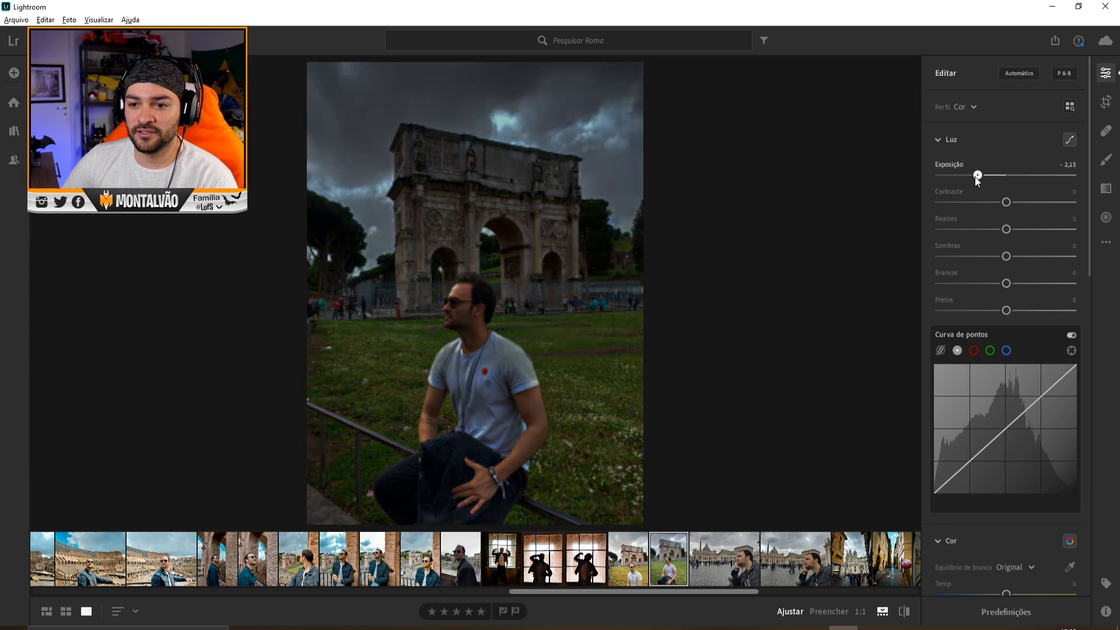
{"action": "mouse_move", "coordinate": [1053, 189]}
{"action": "left_mouse_down"}
{"action": "mouse_move", "coordinate": [1068, 181]}
{"action": "mouse_move", "coordinate": [1007, 178]}
{"action": "mouse_move", "coordinate": [1045, 179]}
{"action": "left_mouse_up"}
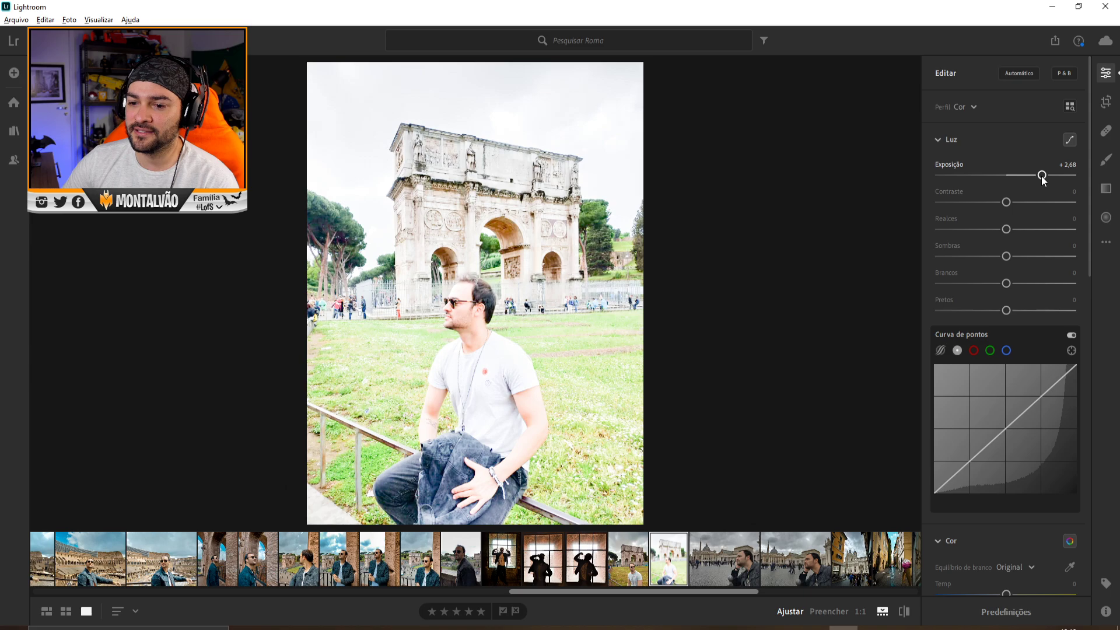
{"action": "double_click", "coordinate": [1043, 175]}
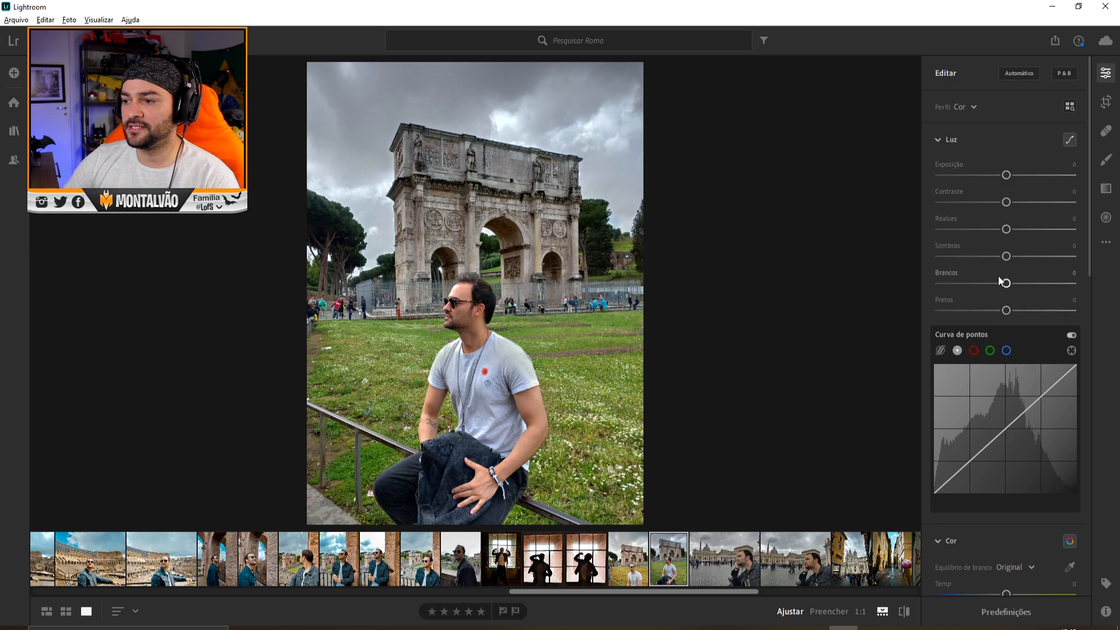
Try a brightening S-curve, reset the tone curve to straight, and hide the filmstrip.
{"action": "mouse_move", "coordinate": [1005, 428]}
{"action": "mouse_move", "coordinate": [1043, 396]}
{"action": "left_mouse_down"}
{"action": "mouse_move", "coordinate": [1024, 389]}
{"action": "mouse_move", "coordinate": [1037, 390]}
{"action": "left_mouse_up"}
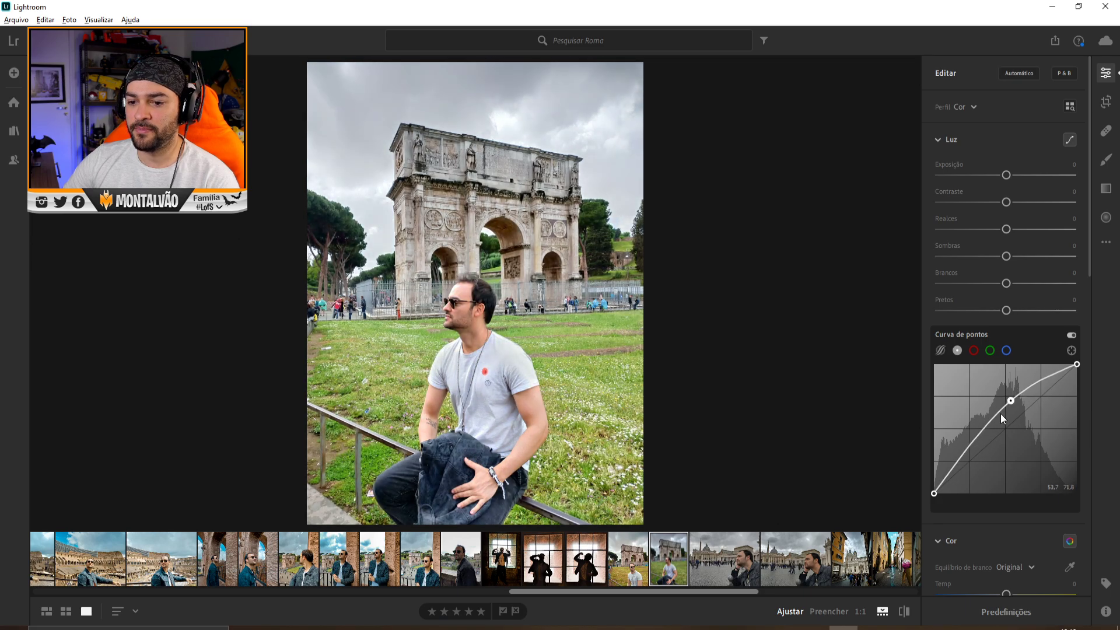
{"action": "left_click_drag", "start_coordinate": [994, 431], "coordinate": [993, 433]}
{"action": "left_click_drag", "start_coordinate": [956, 471], "coordinate": [966, 484]}
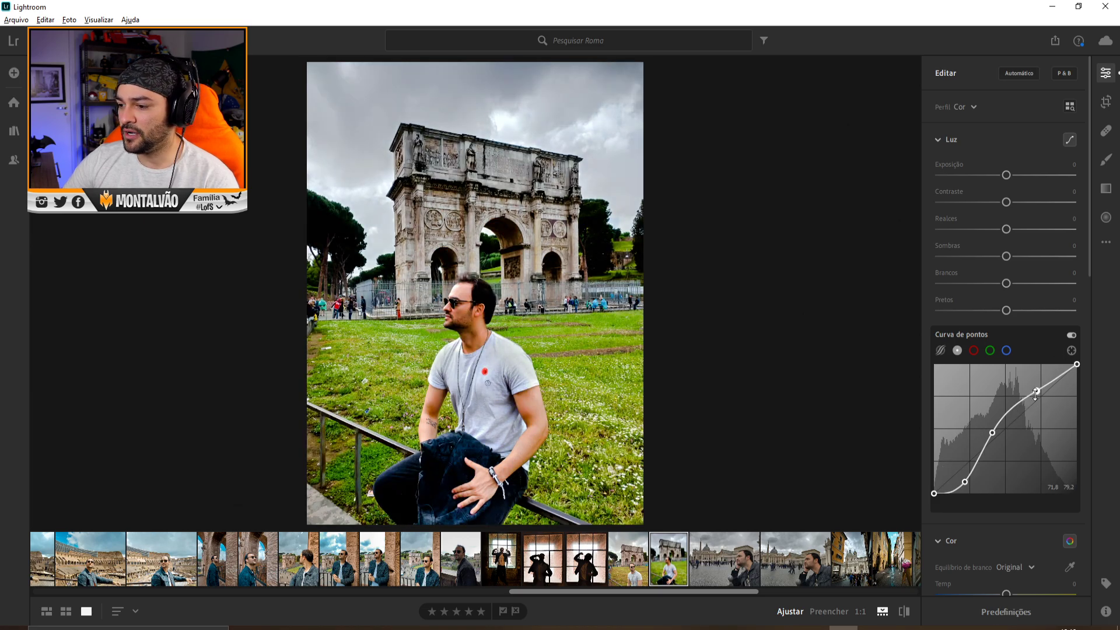
{"action": "double_click", "coordinate": [1035, 394]}
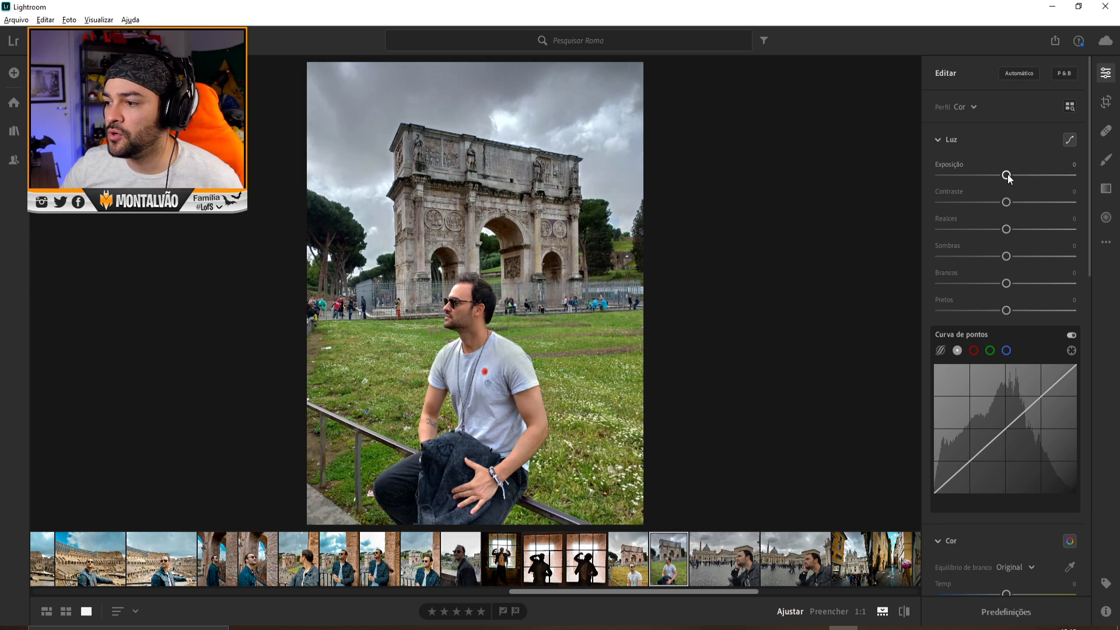
{"action": "key", "text": "slash"}
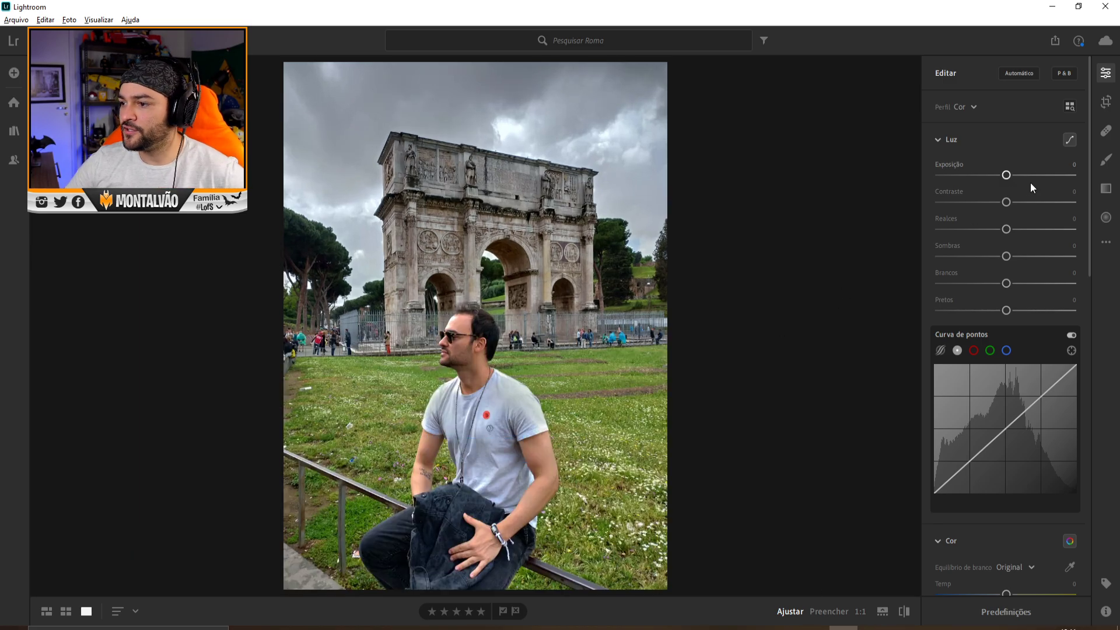
Set exposure to about +0,57, contrast to +23 and highlights to −42.
{"action": "left_click_drag", "start_coordinate": [1006, 175], "coordinate": [1014, 179]}
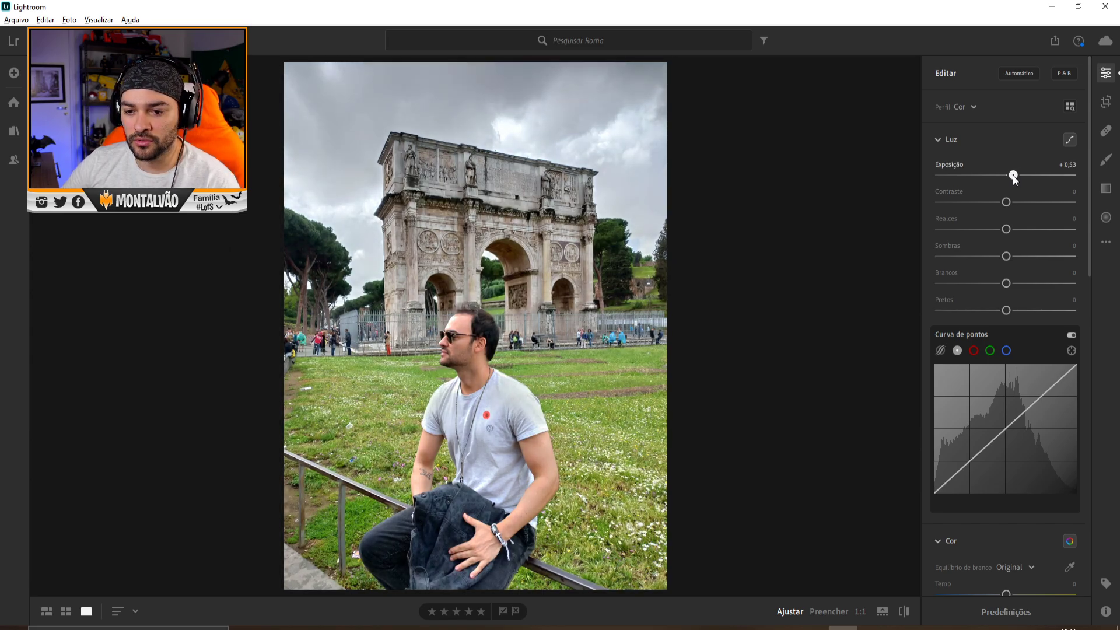
{"action": "left_click_drag", "start_coordinate": [1008, 205], "coordinate": [983, 206]}
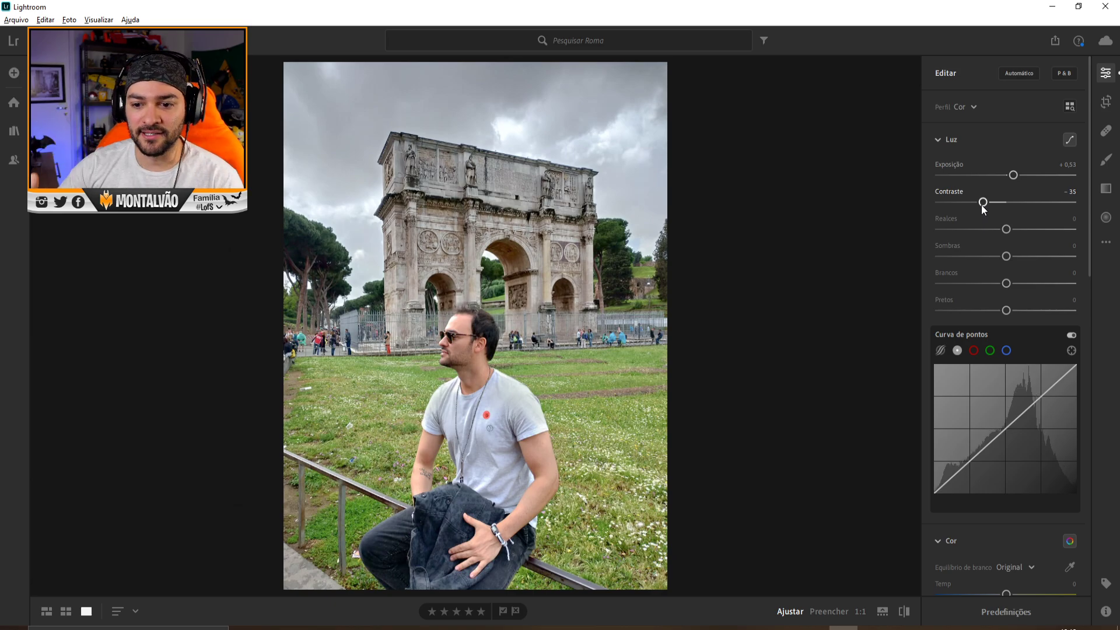
{"action": "left_click_drag", "start_coordinate": [983, 206], "coordinate": [976, 203]}
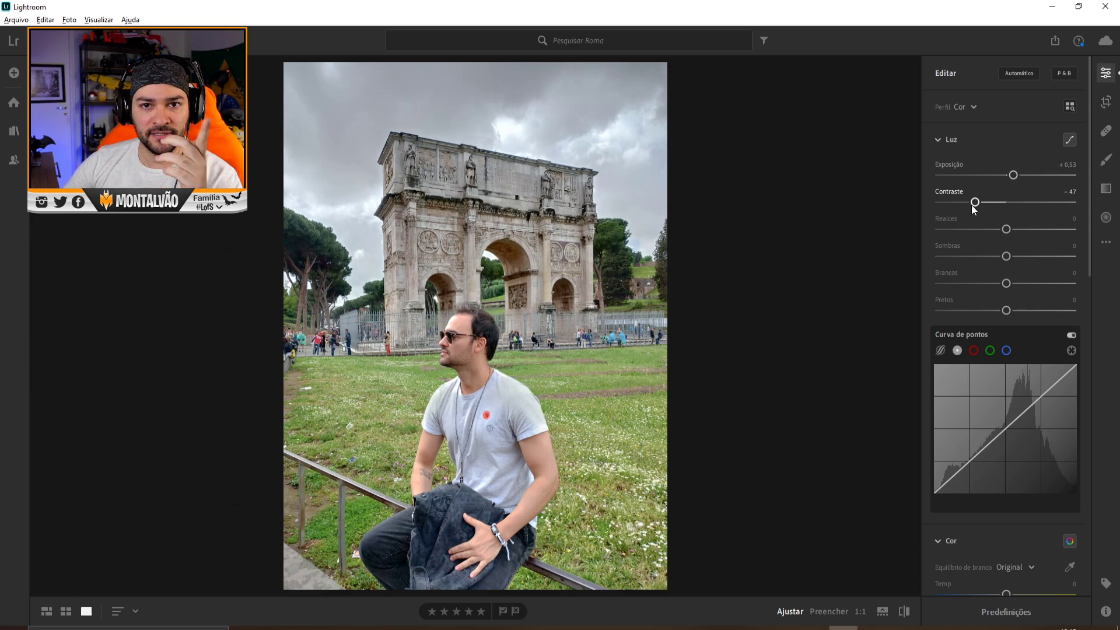
{"action": "mouse_move", "coordinate": [975, 203]}
{"action": "left_mouse_down"}
{"action": "mouse_move", "coordinate": [1033, 203]}
{"action": "mouse_move", "coordinate": [977, 203]}
{"action": "left_mouse_up"}
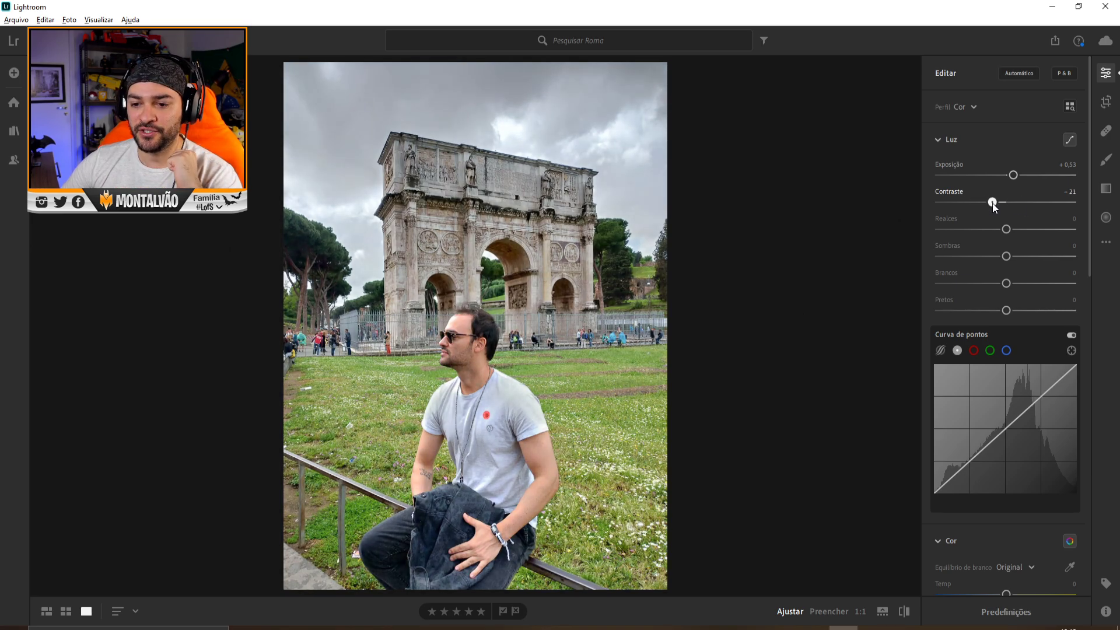
{"action": "left_click_drag", "start_coordinate": [987, 204], "coordinate": [1020, 206]}
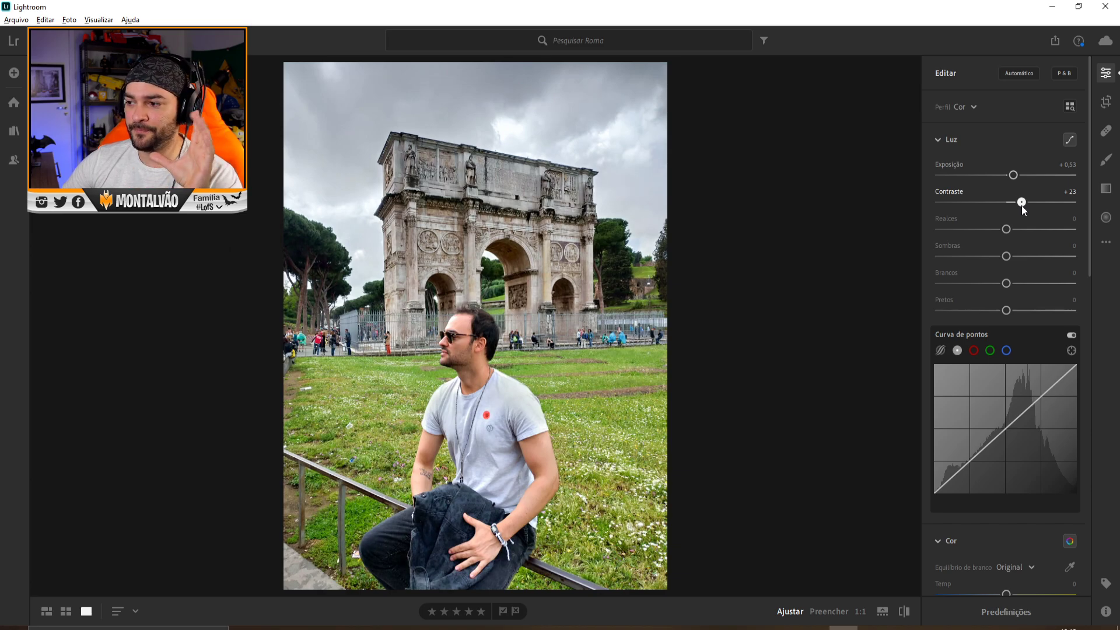
{"action": "mouse_move", "coordinate": [1005, 230]}
{"action": "left_mouse_down"}
{"action": "mouse_move", "coordinate": [996, 230]}
{"action": "mouse_move", "coordinate": [1031, 229]}
{"action": "mouse_move", "coordinate": [950, 229]}
{"action": "mouse_move", "coordinate": [1074, 228]}
{"action": "mouse_move", "coordinate": [983, 240]}
{"action": "mouse_move", "coordinate": [1022, 240]}
{"action": "mouse_move", "coordinate": [971, 229]}
{"action": "mouse_move", "coordinate": [994, 229]}
{"action": "mouse_move", "coordinate": [980, 229]}
{"action": "left_mouse_up"}
{"action": "left_click_drag", "start_coordinate": [1014, 175], "coordinate": [1014, 175]}
Adjust highlights to −33, shadows to +68 and exposure to +0,31.
{"action": "mouse_move", "coordinate": [987, 230]}
{"action": "left_mouse_down"}
{"action": "mouse_move", "coordinate": [976, 229]}
{"action": "mouse_move", "coordinate": [992, 229]}
{"action": "left_mouse_up"}
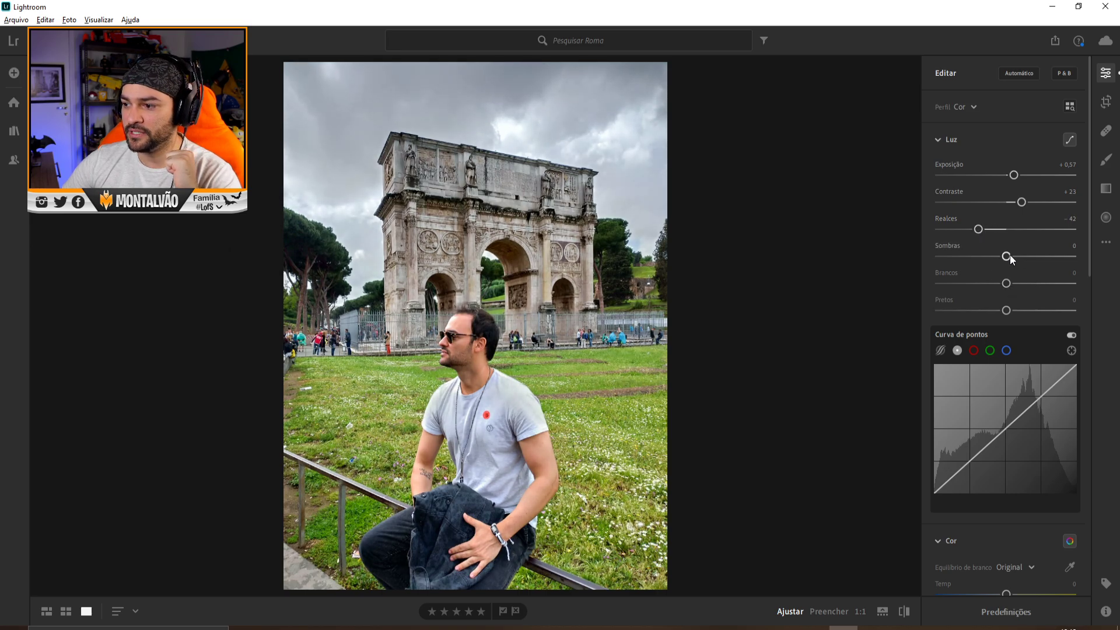
{"action": "mouse_move", "coordinate": [1010, 257]}
{"action": "left_mouse_down"}
{"action": "mouse_move", "coordinate": [1031, 254]}
{"action": "mouse_move", "coordinate": [992, 255]}
{"action": "mouse_move", "coordinate": [1042, 256]}
{"action": "mouse_move", "coordinate": [1013, 257]}
{"action": "left_mouse_up"}
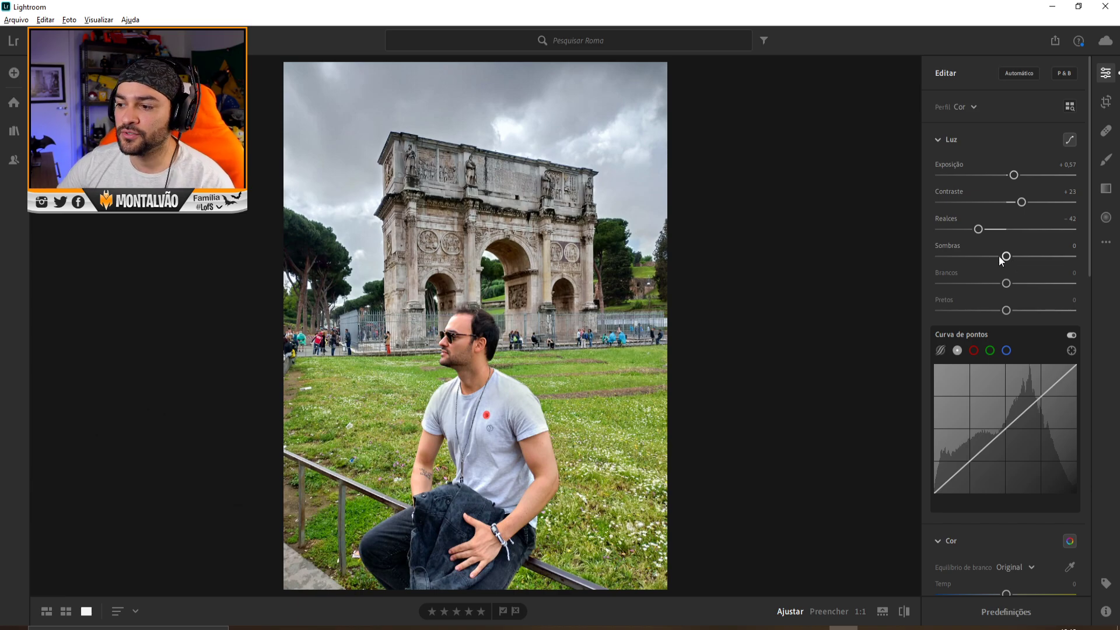
{"action": "left_click_drag", "start_coordinate": [1000, 258], "coordinate": [1051, 257]}
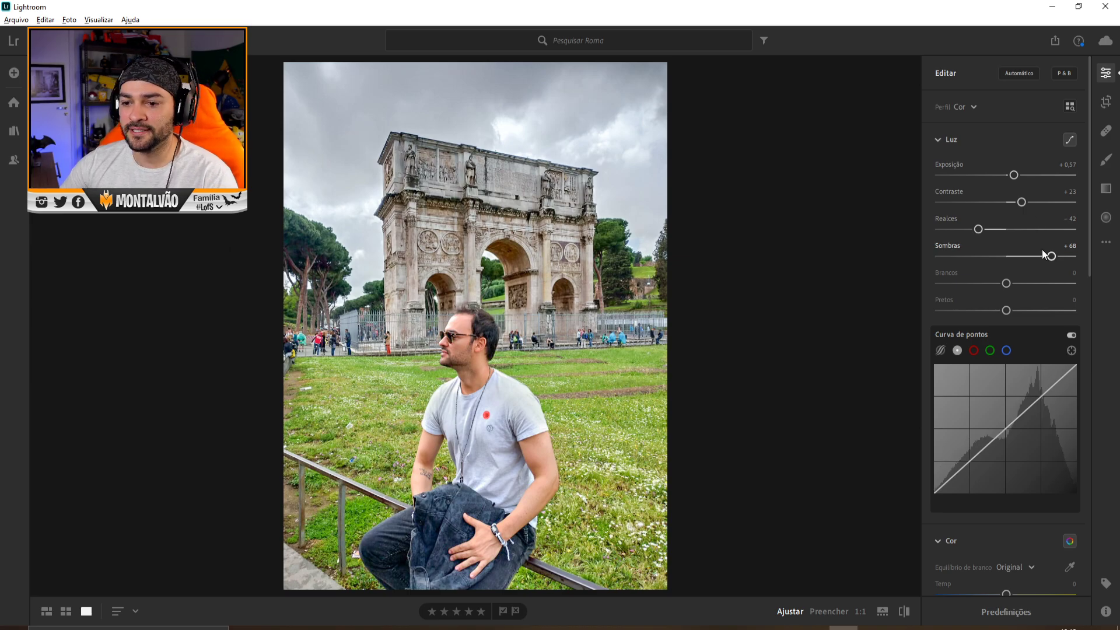
{"action": "mouse_move", "coordinate": [981, 229]}
{"action": "left_mouse_down"}
{"action": "mouse_move", "coordinate": [968, 226]}
{"action": "mouse_move", "coordinate": [985, 228]}
{"action": "left_mouse_up"}
{"action": "left_click_drag", "start_coordinate": [1013, 175], "coordinate": [1011, 176]}
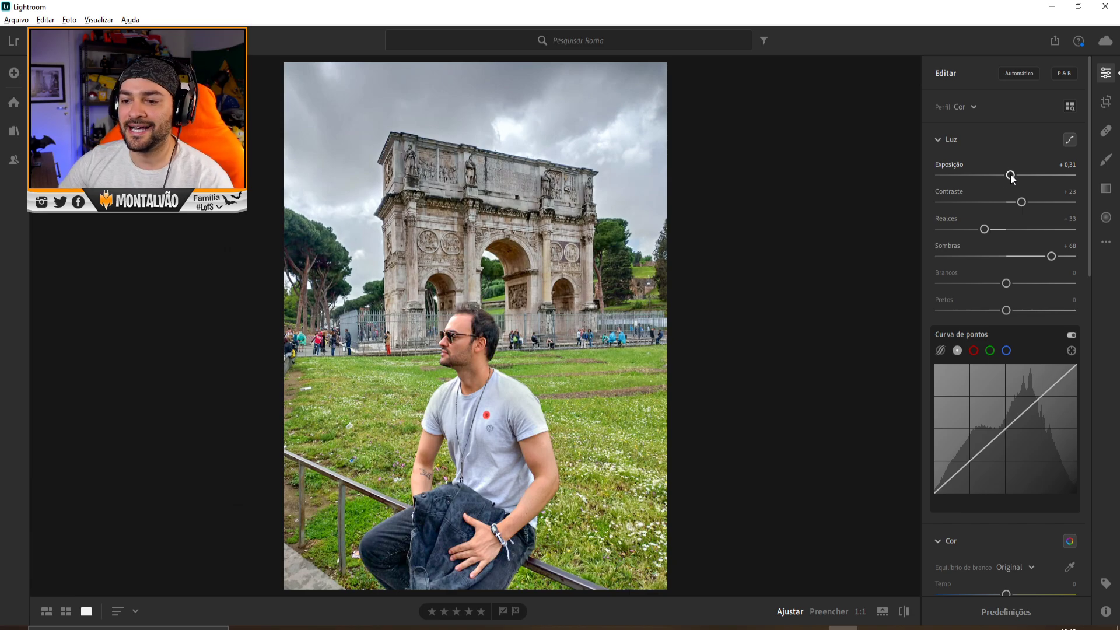
Raise whites to +39 and set blacks to −17.
{"action": "mouse_move", "coordinate": [1006, 284]}
{"action": "left_mouse_down"}
{"action": "mouse_move", "coordinate": [1036, 284]}
{"action": "mouse_move", "coordinate": [972, 288]}
{"action": "mouse_move", "coordinate": [1031, 284]}
{"action": "left_mouse_up"}
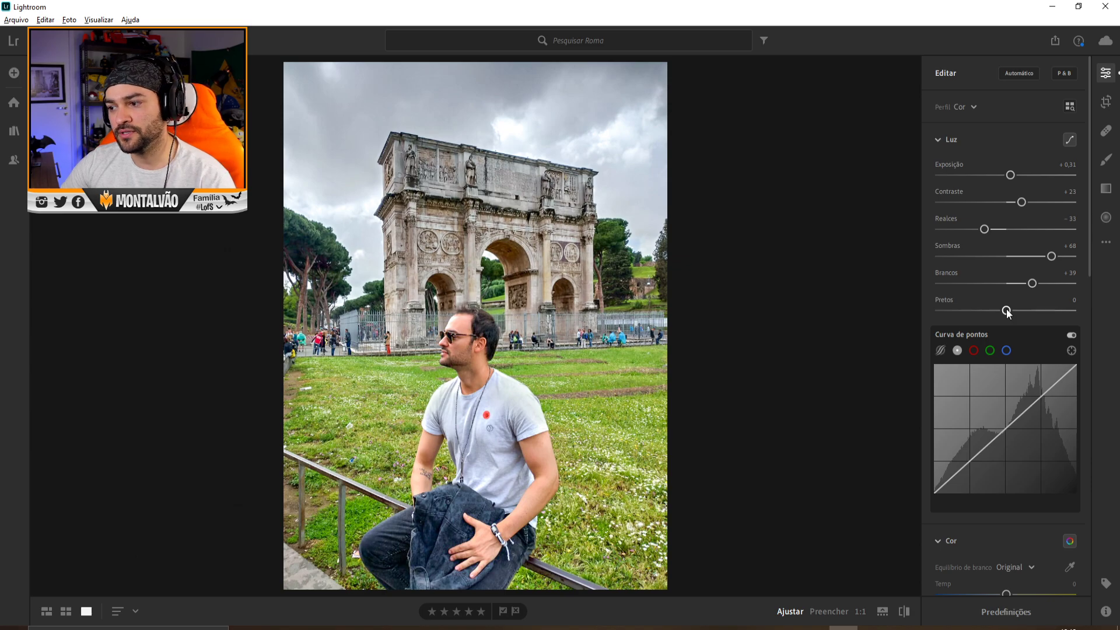
{"action": "mouse_move", "coordinate": [1007, 310]}
{"action": "left_mouse_down"}
{"action": "mouse_move", "coordinate": [1045, 310]}
{"action": "mouse_move", "coordinate": [975, 310]}
{"action": "mouse_move", "coordinate": [1056, 310]}
{"action": "left_mouse_up"}
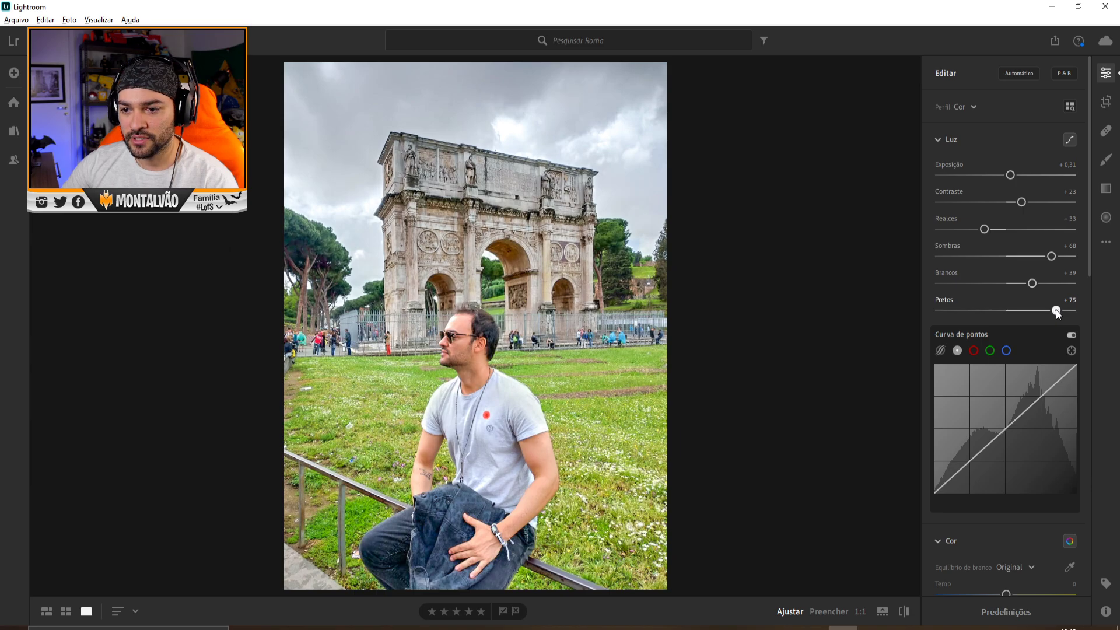
{"action": "left_click_drag", "start_coordinate": [1058, 313], "coordinate": [995, 315]}
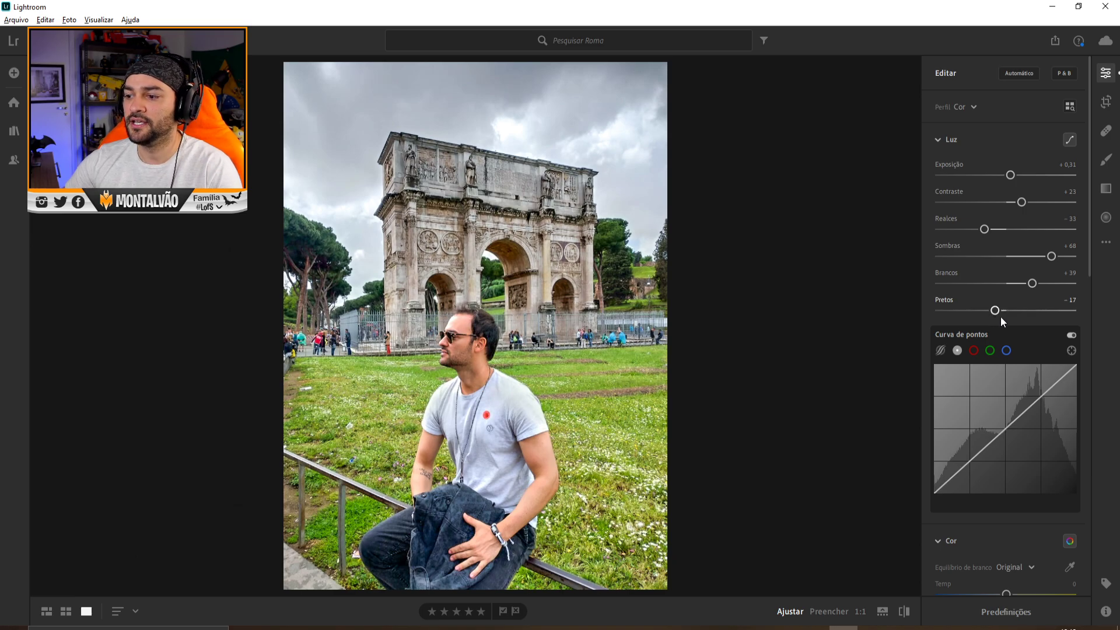
{"action": "left_click", "coordinate": [973, 350]}
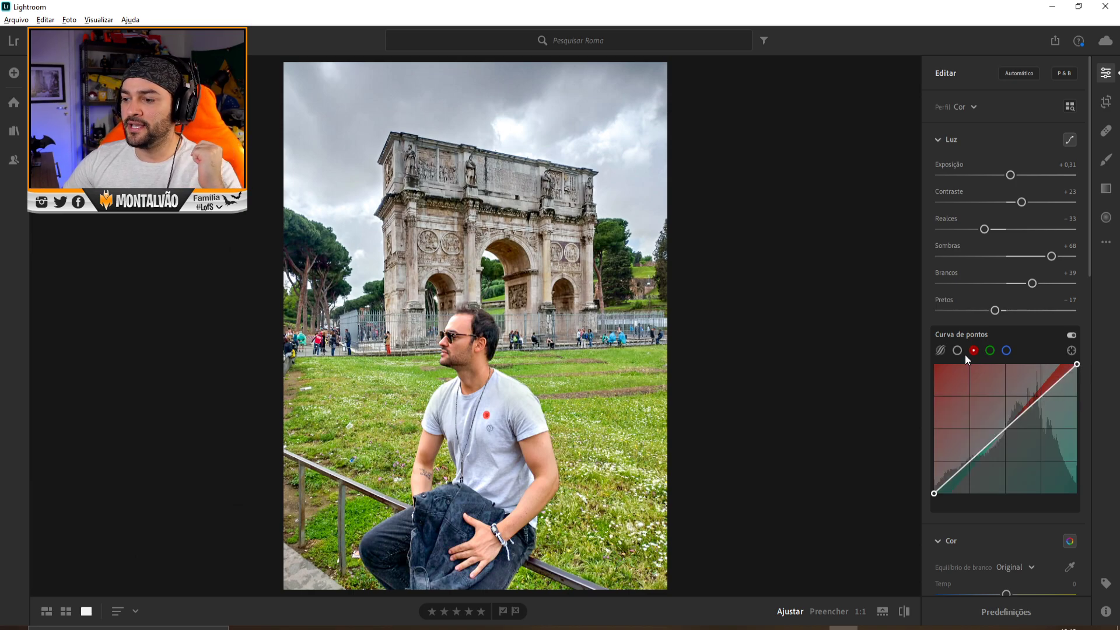
Test red-curve points in the highlights and shadows, then remove them to leave it straight.
{"action": "left_click", "coordinate": [1009, 352]}
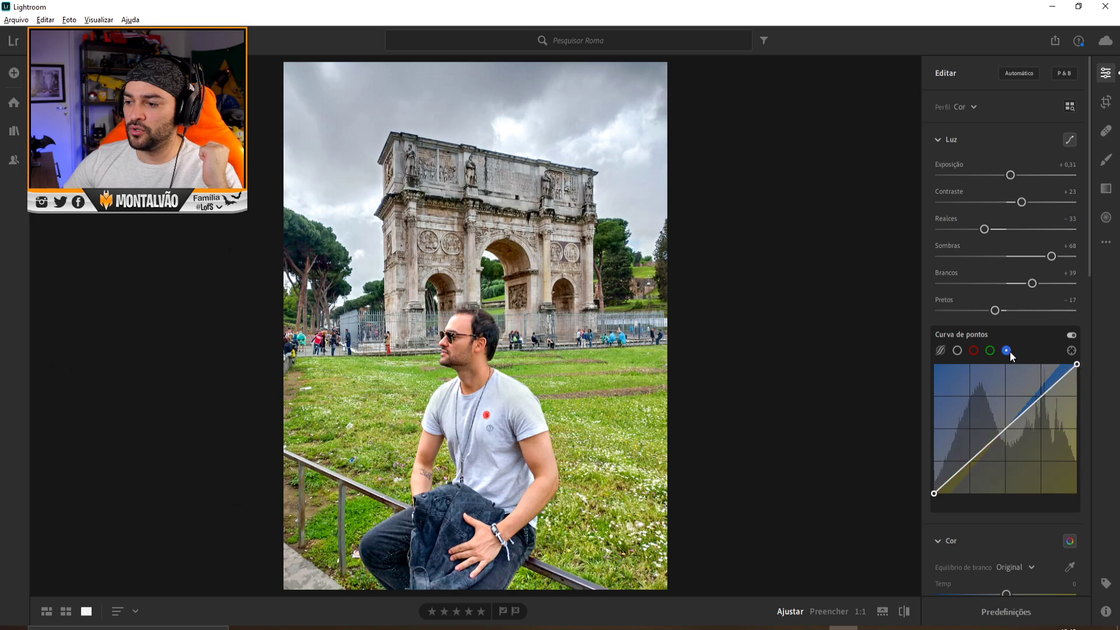
{"action": "left_click", "coordinate": [974, 351]}
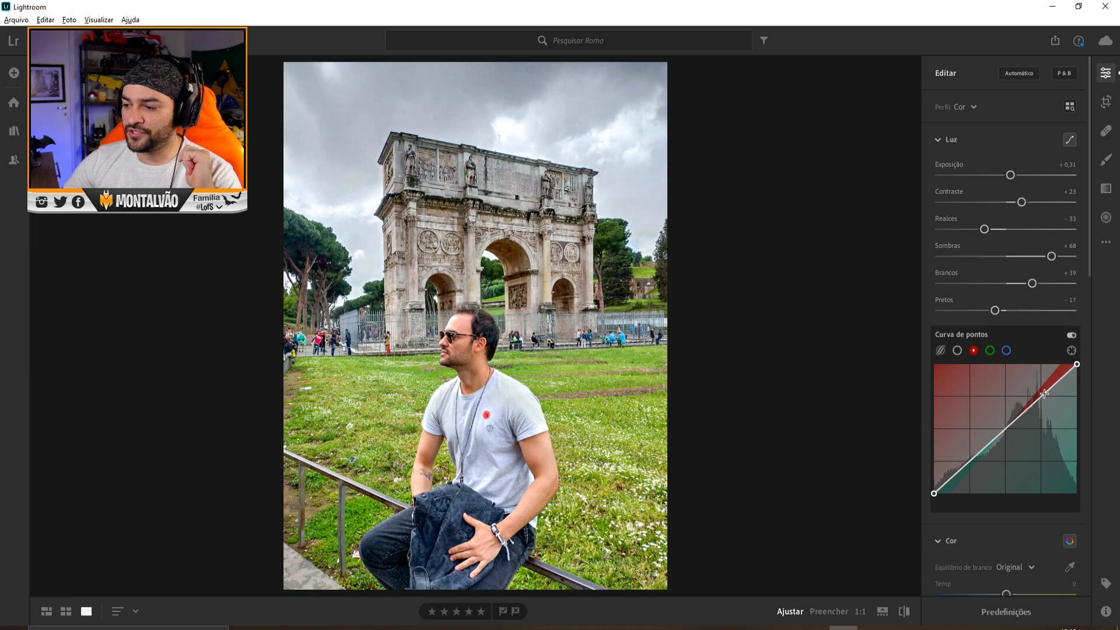
{"action": "left_click_drag", "start_coordinate": [1033, 404], "coordinate": [1036, 397]}
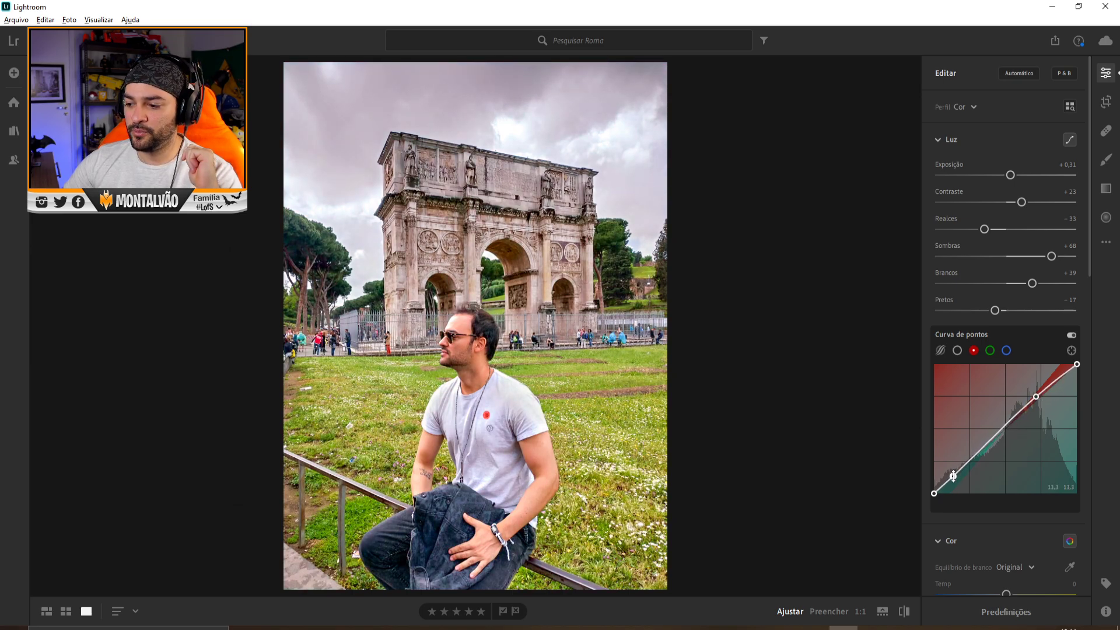
{"action": "left_click_drag", "start_coordinate": [953, 475], "coordinate": [958, 481]}
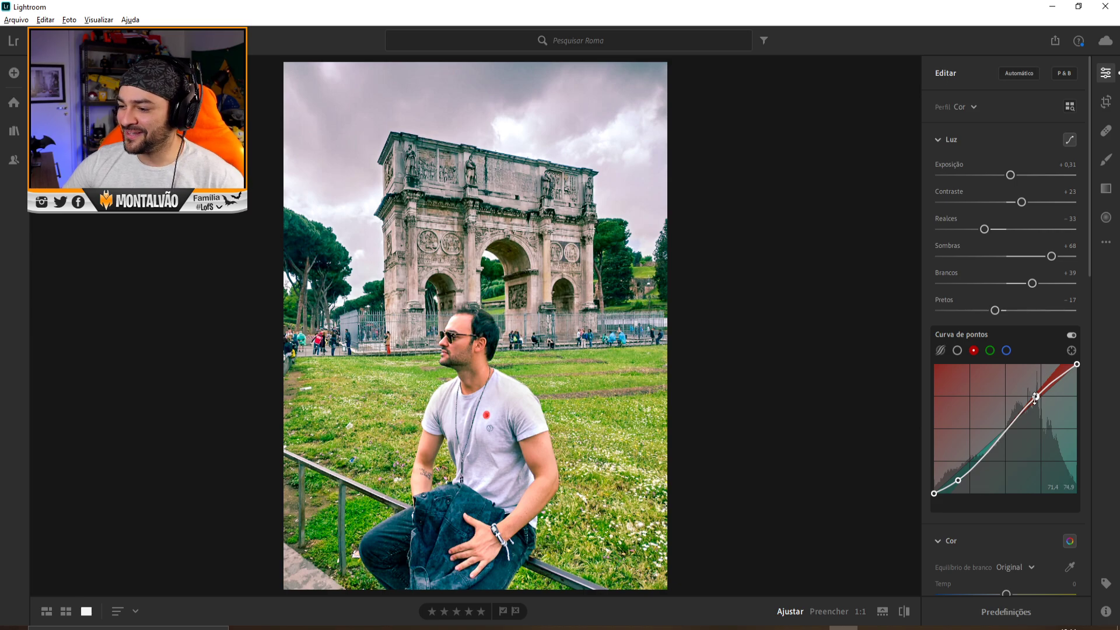
{"action": "double_click", "coordinate": [1035, 399]}
{"action": "double_click", "coordinate": [958, 480]}
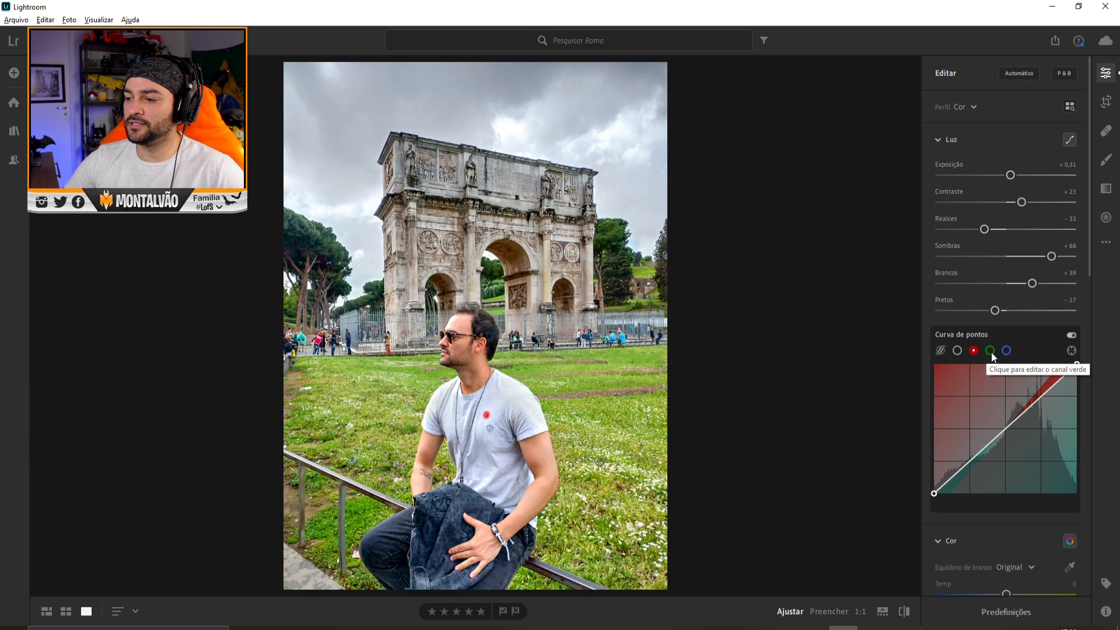
{"action": "scroll", "coordinate": [1011, 417], "scroll_direction": "down", "scroll_amount": 3}
{"action": "scroll", "coordinate": [1017, 443], "scroll_direction": "up", "scroll_amount": 3}
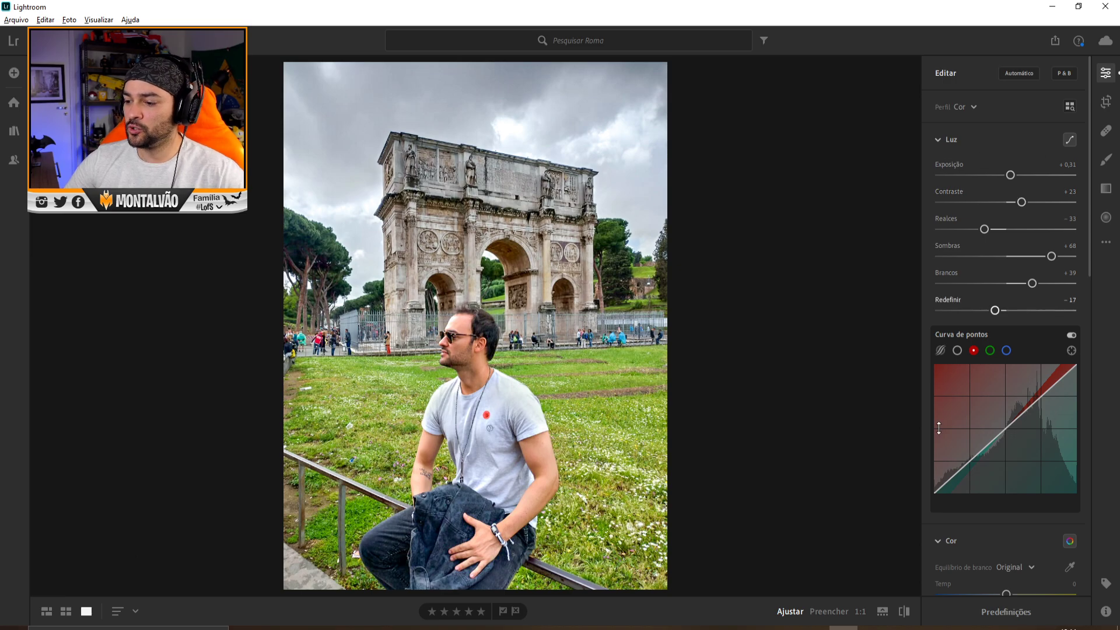
{"action": "scroll", "coordinate": [1000, 444], "scroll_direction": "down", "scroll_amount": 6}
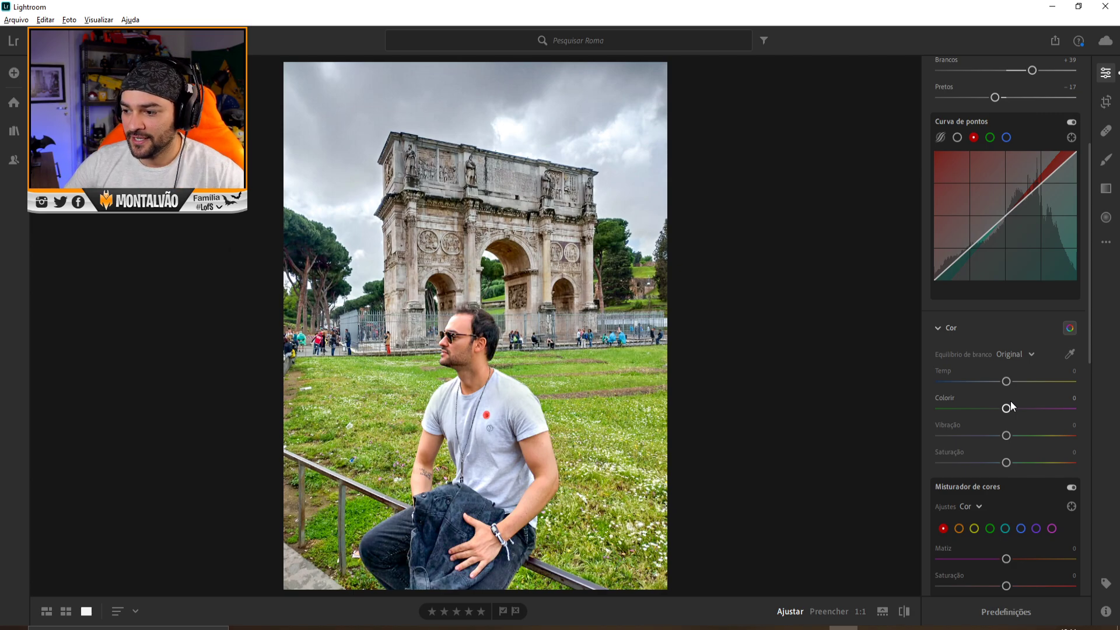
{"action": "scroll", "coordinate": [984, 328], "scroll_direction": "down", "scroll_amount": 3}
{"action": "scroll", "coordinate": [1008, 351], "scroll_direction": "up", "scroll_amount": 3}
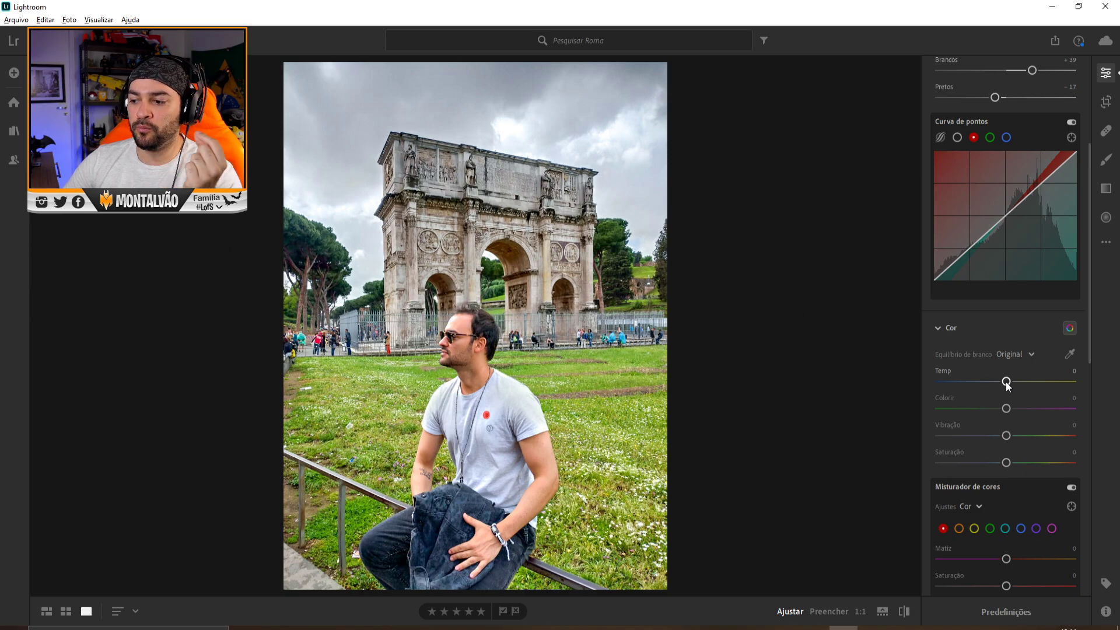
{"action": "mouse_move", "coordinate": [1006, 382]}
{"action": "left_mouse_down"}
{"action": "mouse_move", "coordinate": [994, 383]}
{"action": "mouse_move", "coordinate": [1019, 382]}
{"action": "left_mouse_up"}
{"action": "double_click", "coordinate": [1017, 382]}
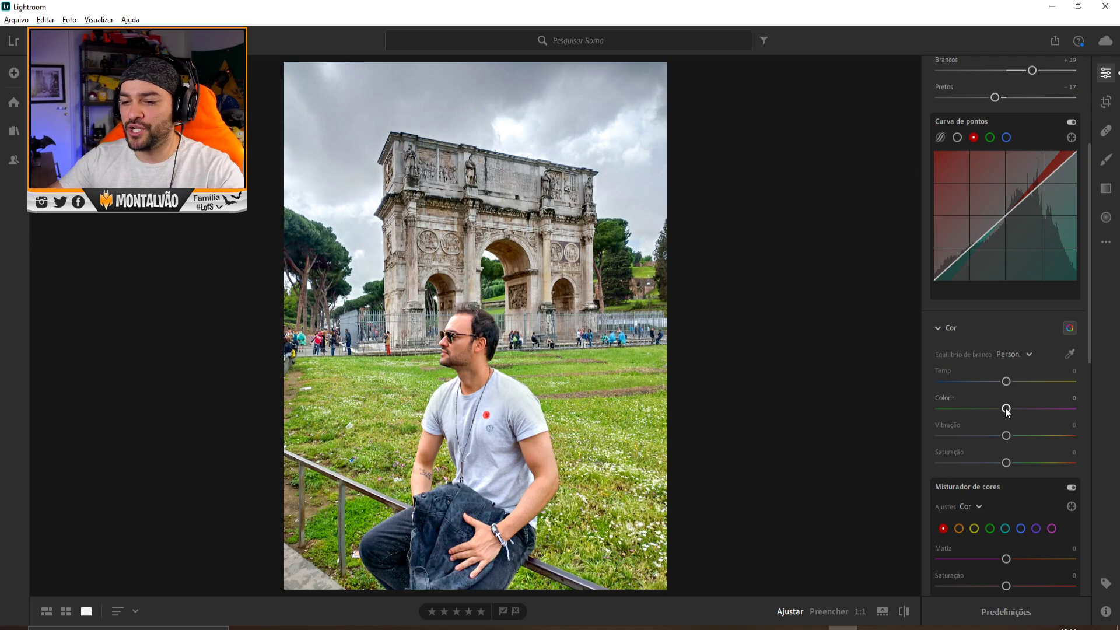
{"action": "mouse_move", "coordinate": [1007, 408]}
{"action": "left_mouse_down"}
{"action": "mouse_move", "coordinate": [1017, 408]}
{"action": "mouse_move", "coordinate": [965, 408]}
{"action": "left_mouse_up"}
{"action": "double_click", "coordinate": [965, 409]}
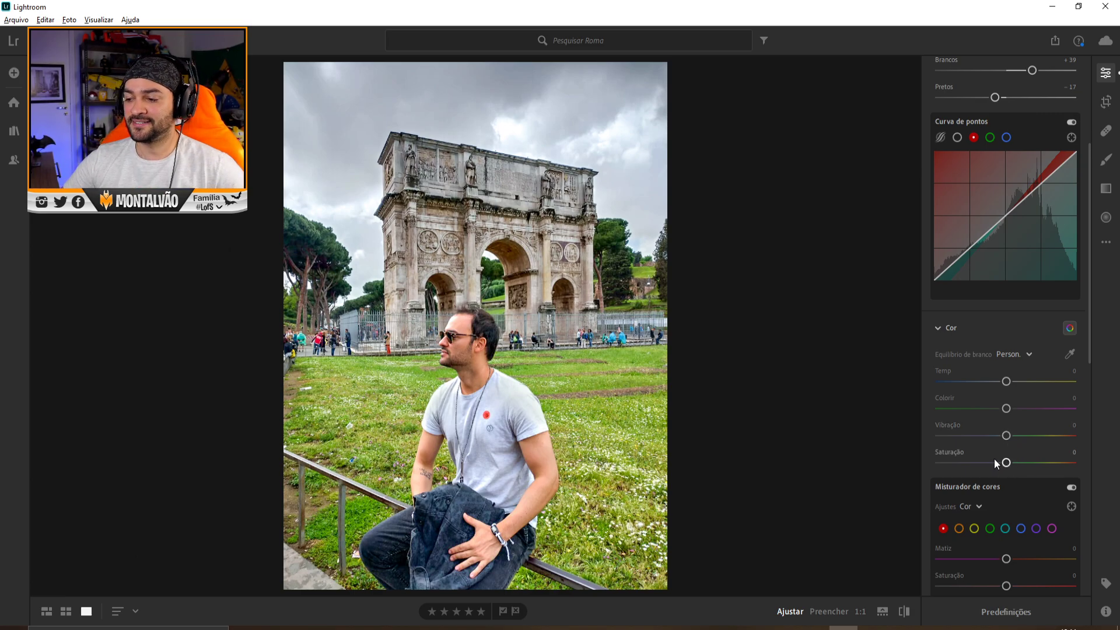
{"action": "left_click_drag", "start_coordinate": [1006, 462], "coordinate": [1073, 465]}
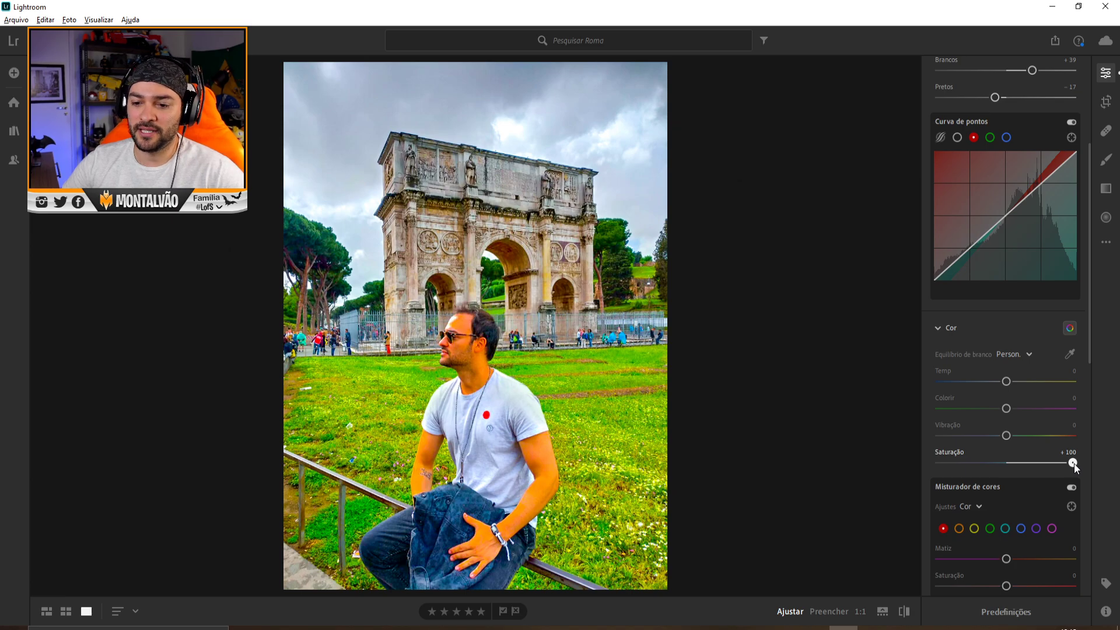
{"action": "double_click", "coordinate": [1073, 464]}
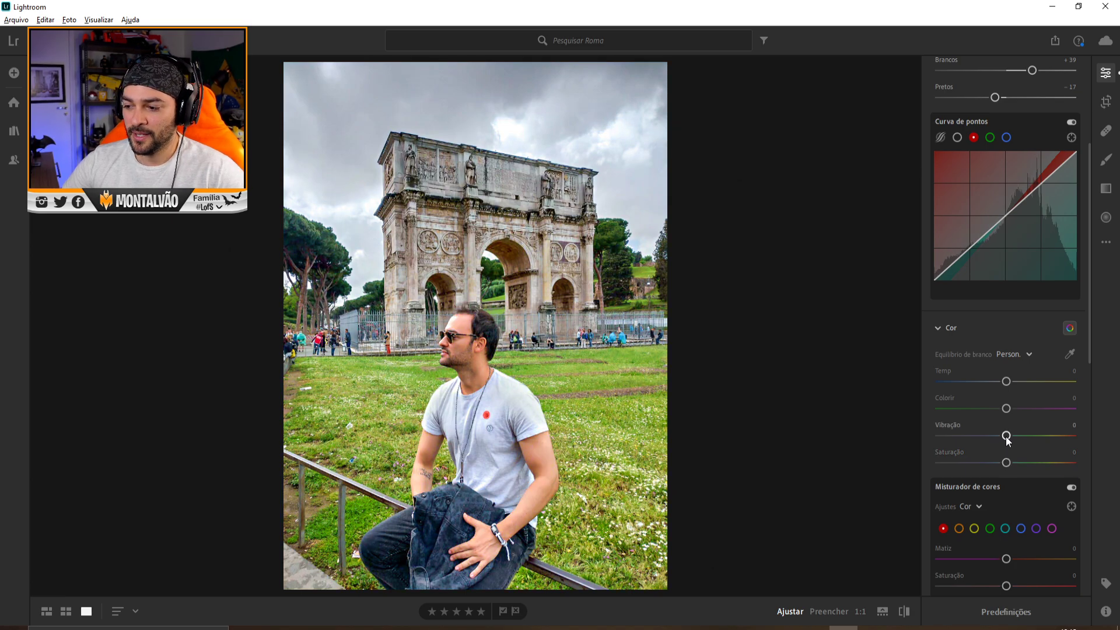
{"action": "mouse_move", "coordinate": [1006, 438]}
{"action": "left_mouse_down"}
{"action": "mouse_move", "coordinate": [988, 439]}
{"action": "mouse_move", "coordinate": [1017, 441]}
{"action": "left_mouse_up"}
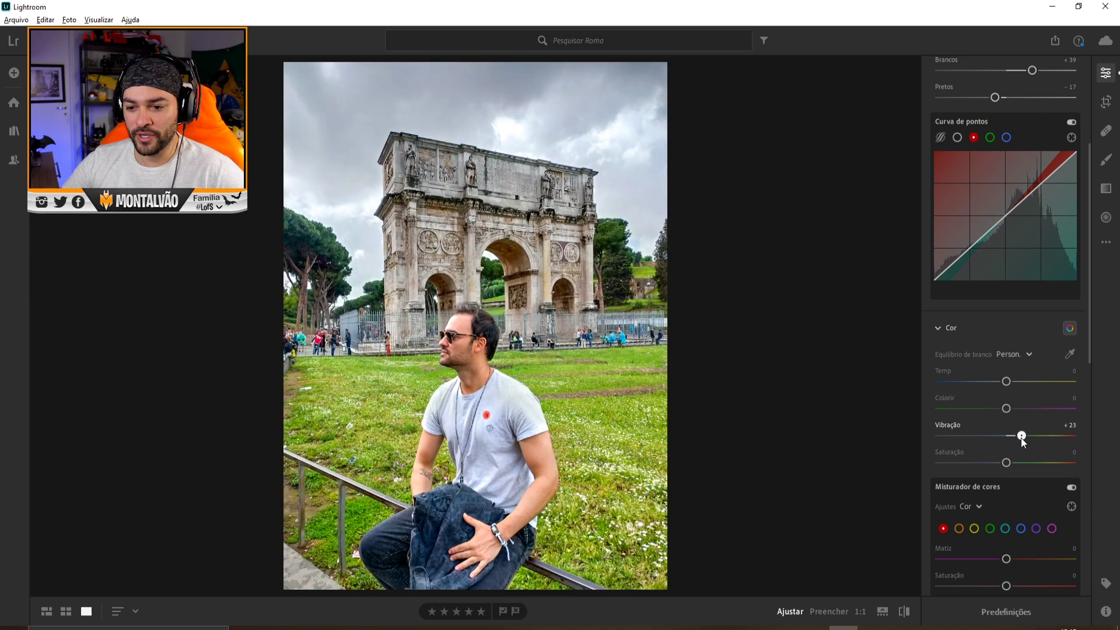
{"action": "left_click_drag", "start_coordinate": [1047, 437], "coordinate": [1058, 437]}
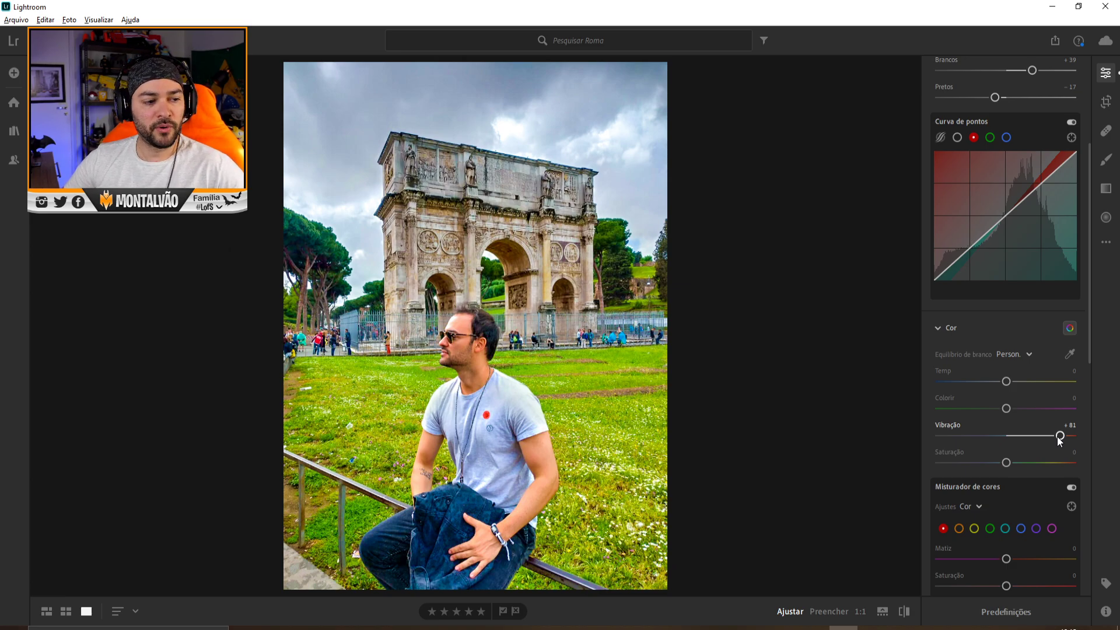
{"action": "left_click", "coordinate": [906, 614]}
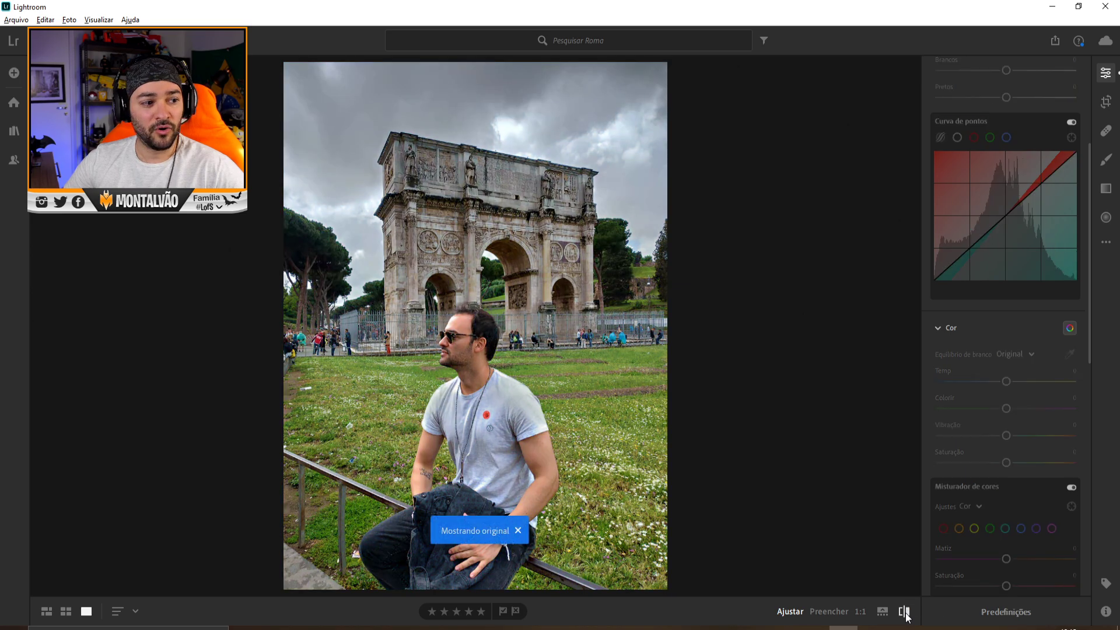
{"action": "left_click", "coordinate": [906, 614]}
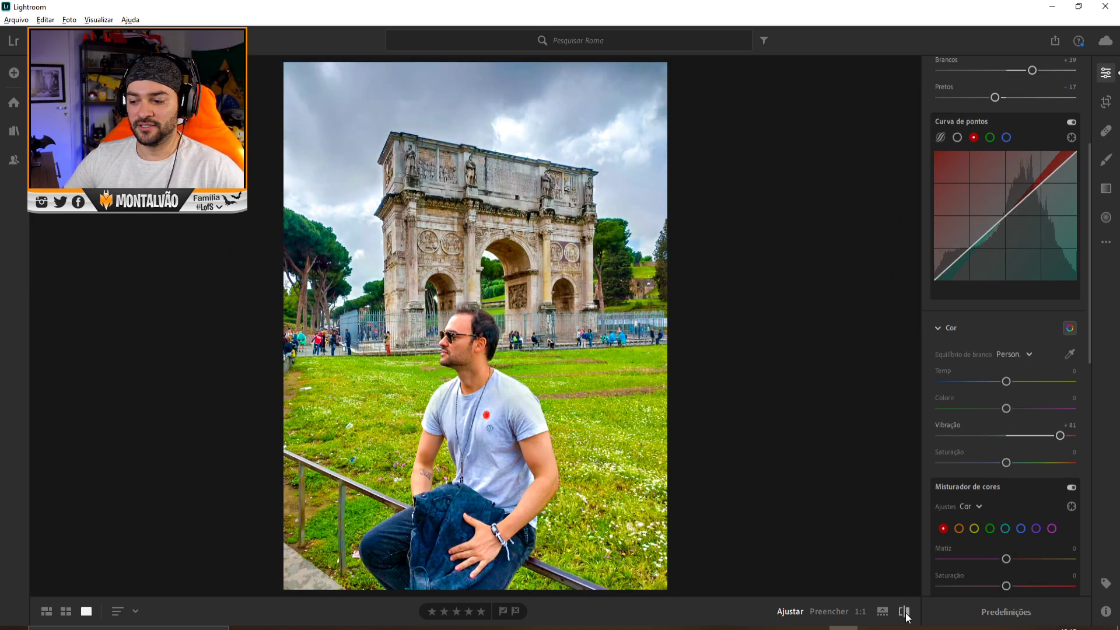
{"action": "mouse_move", "coordinate": [1060, 436]}
{"action": "left_mouse_down"}
{"action": "mouse_move", "coordinate": [982, 440]}
{"action": "mouse_move", "coordinate": [1006, 438]}
{"action": "left_mouse_up"}
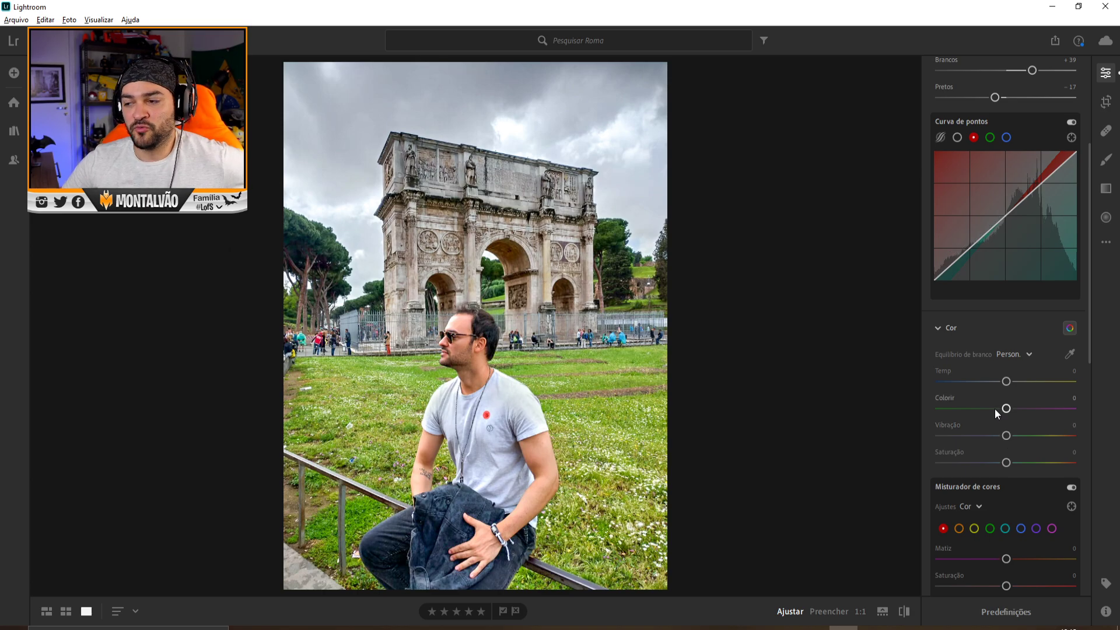
{"action": "left_click", "coordinate": [1072, 329]}
Select the green swatch in the colour mixer, test maximum green saturation, then reset it to 0.
{"action": "left_click", "coordinate": [1071, 370]}
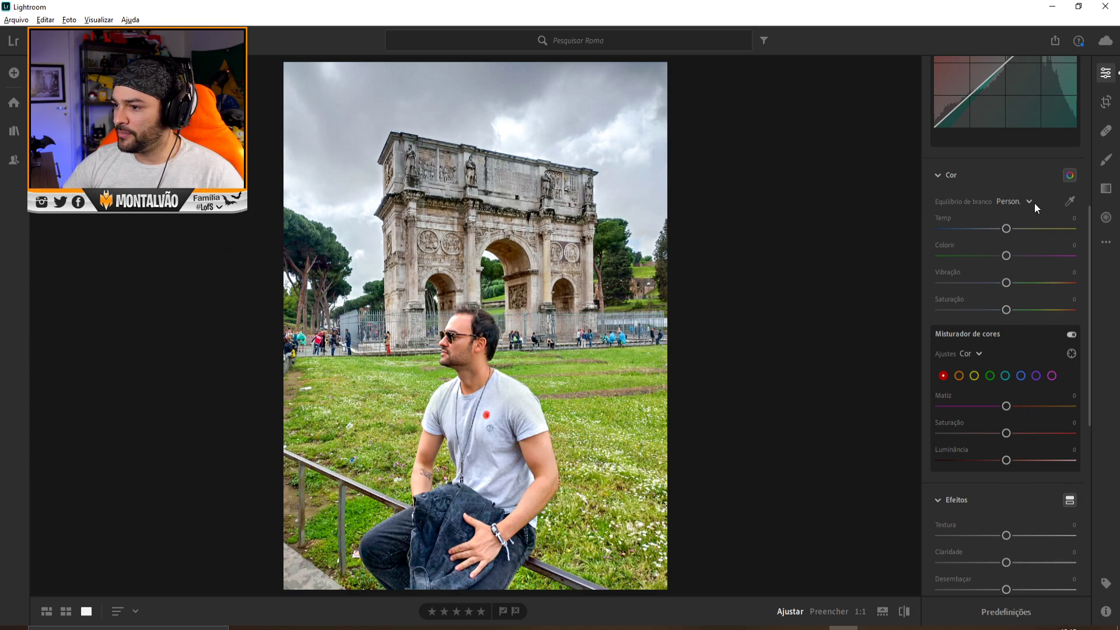
{"action": "left_click", "coordinate": [1070, 175]}
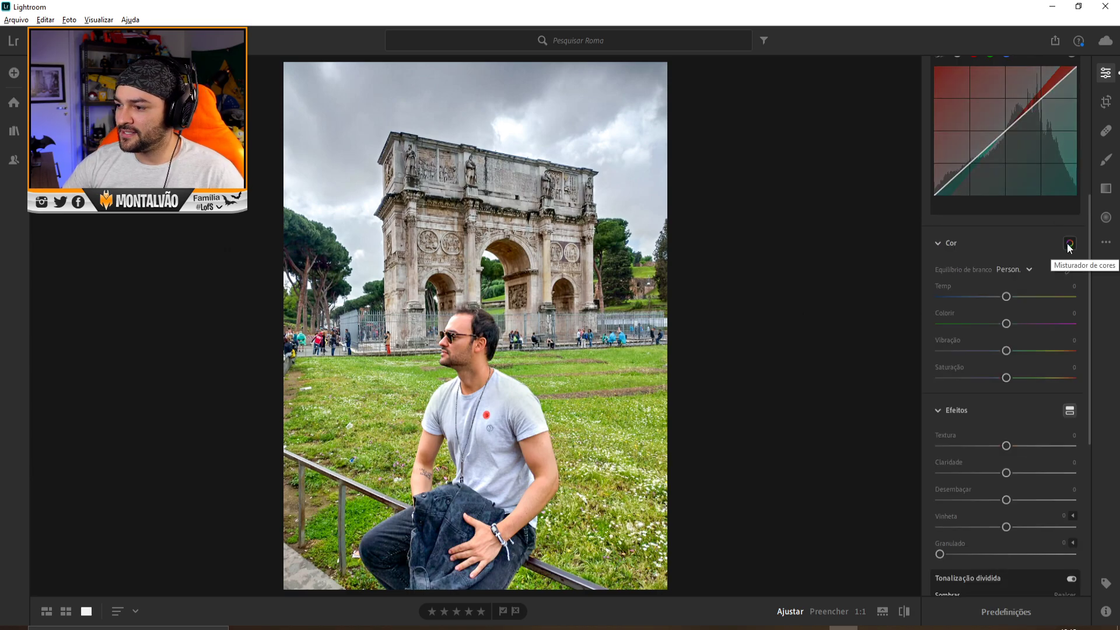
{"action": "left_click", "coordinate": [1070, 244]}
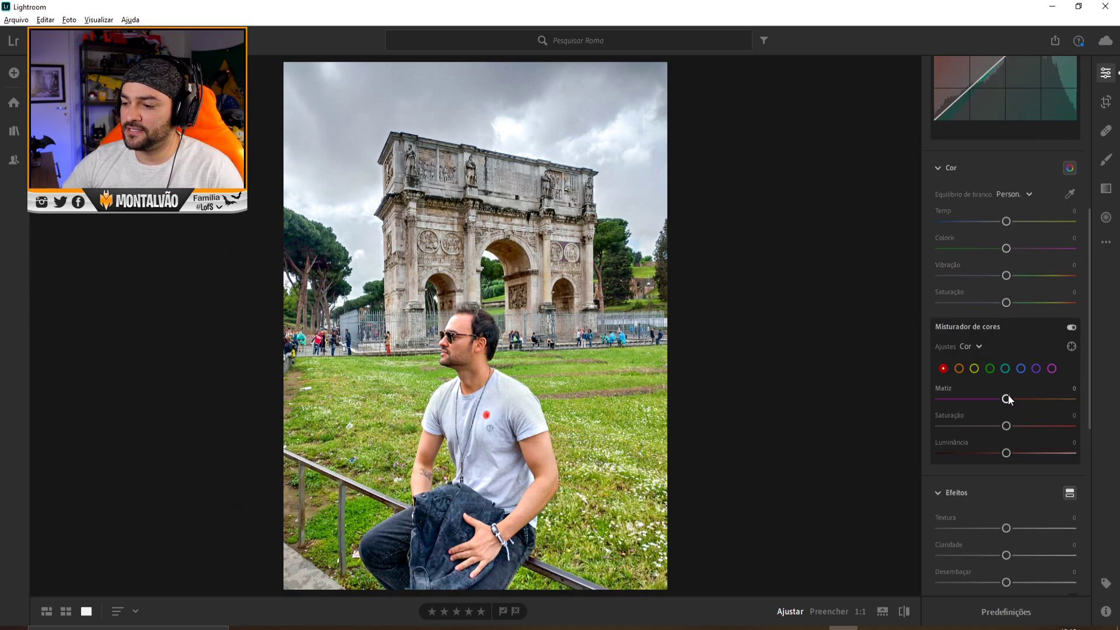
{"action": "left_click", "coordinate": [960, 369]}
{"action": "left_click", "coordinate": [990, 368]}
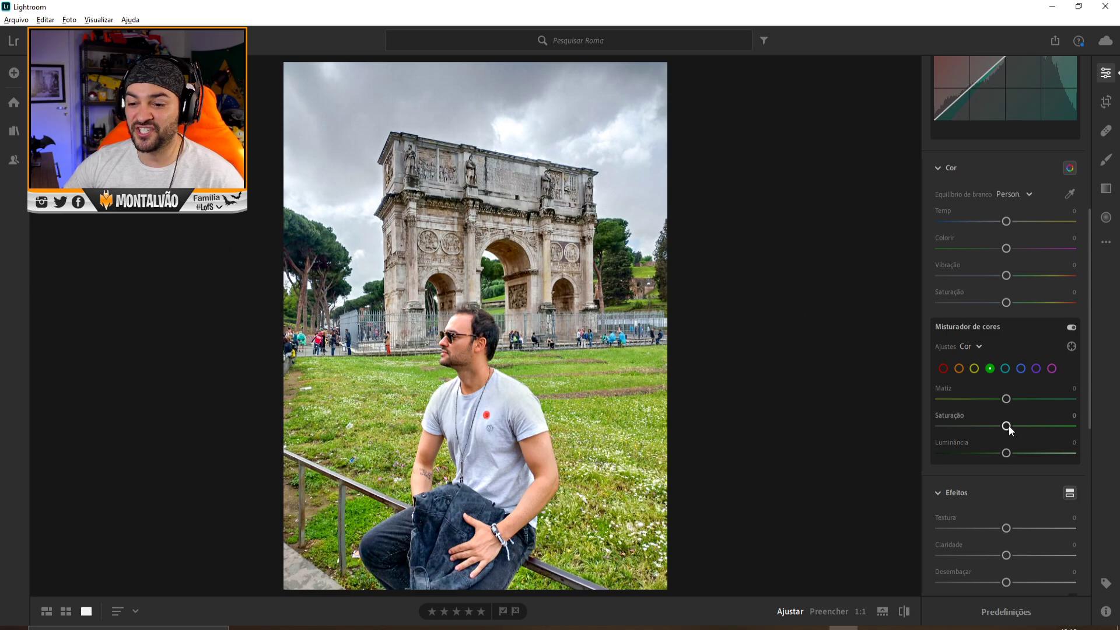
{"action": "left_click_drag", "start_coordinate": [1006, 426], "coordinate": [1078, 427]}
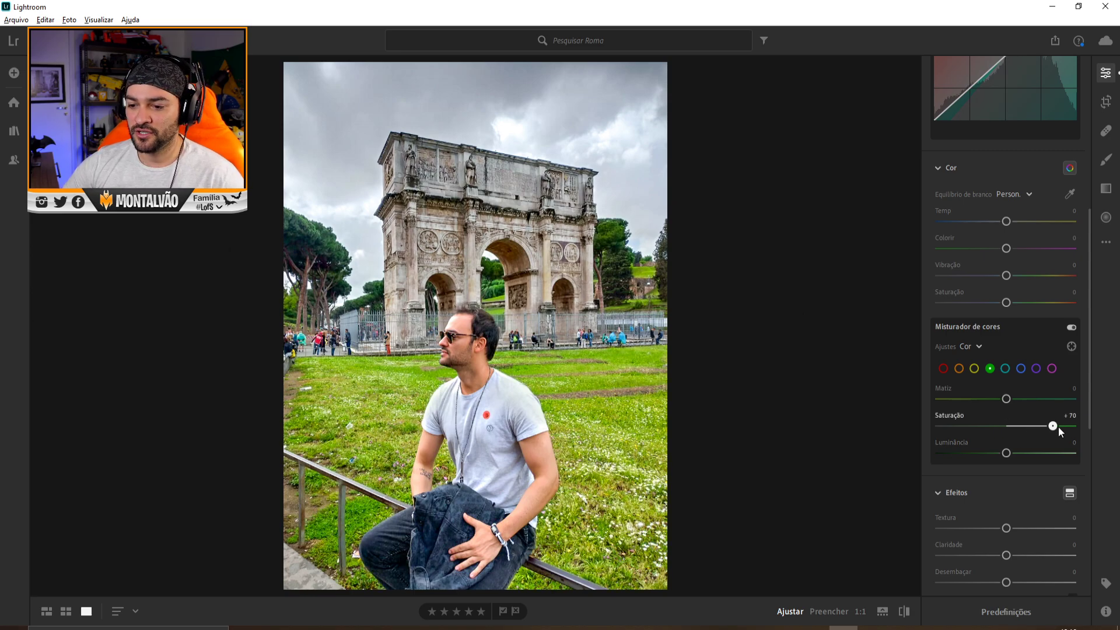
{"action": "left_click", "coordinate": [905, 614]}
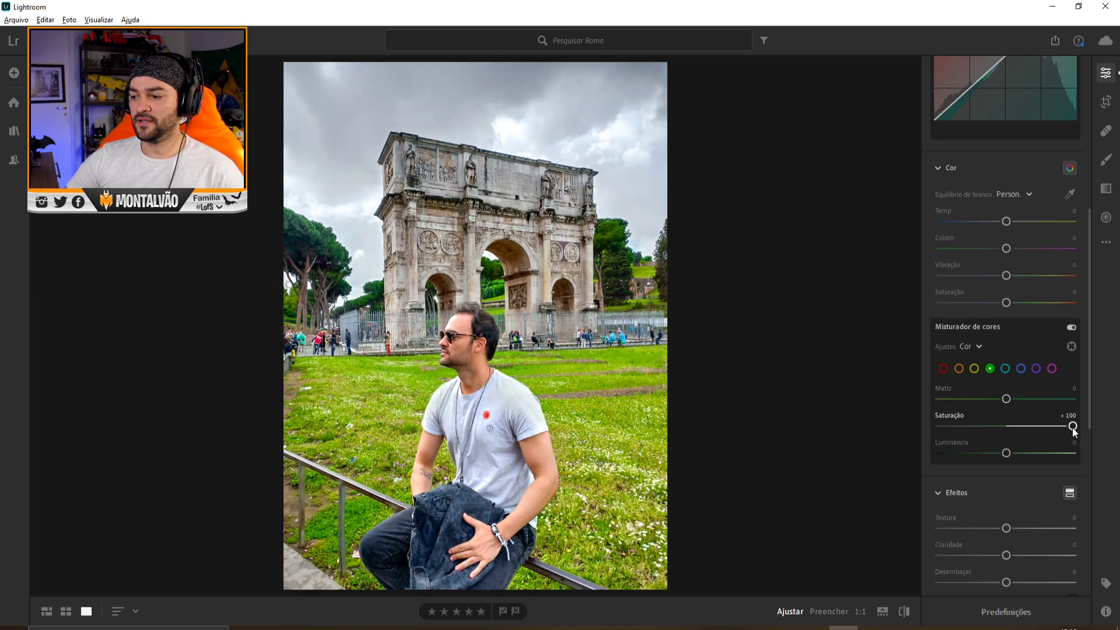
{"action": "double_click", "coordinate": [1073, 427]}
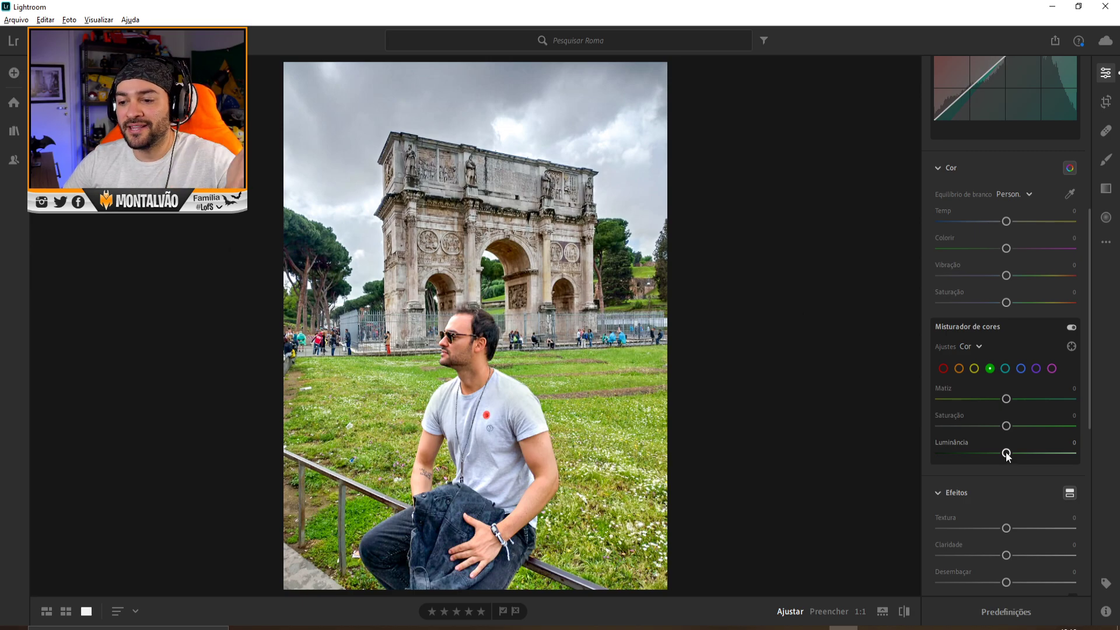
Test extreme green luminance and hue values, resetting both back to 0.
{"action": "left_click_drag", "start_coordinate": [1007, 455], "coordinate": [1039, 455]}
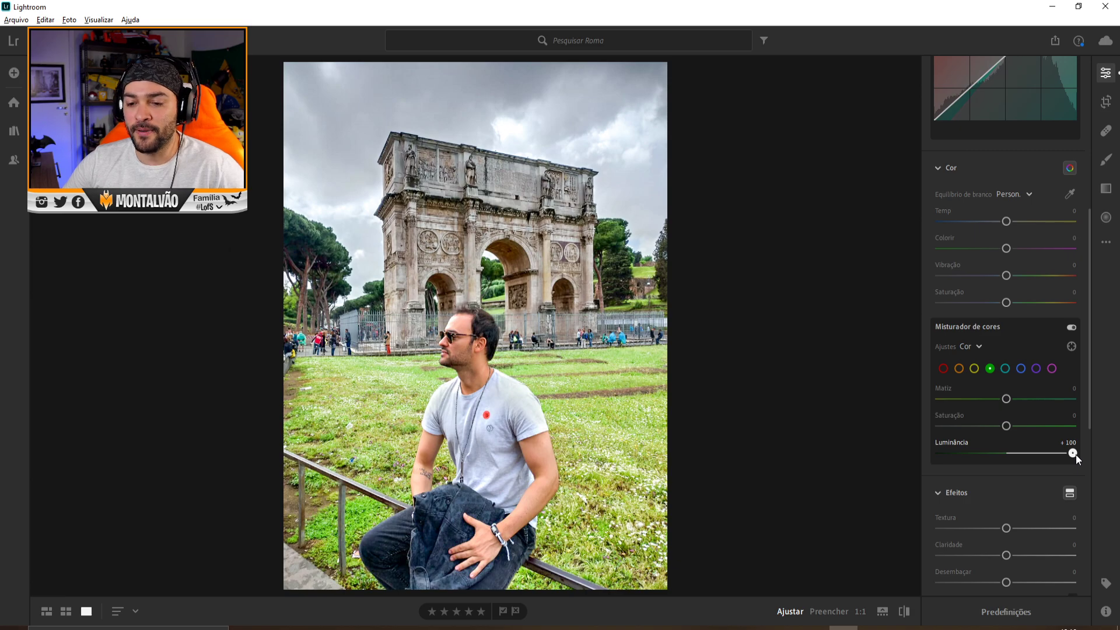
{"action": "left_click_drag", "start_coordinate": [1076, 454], "coordinate": [925, 462]}
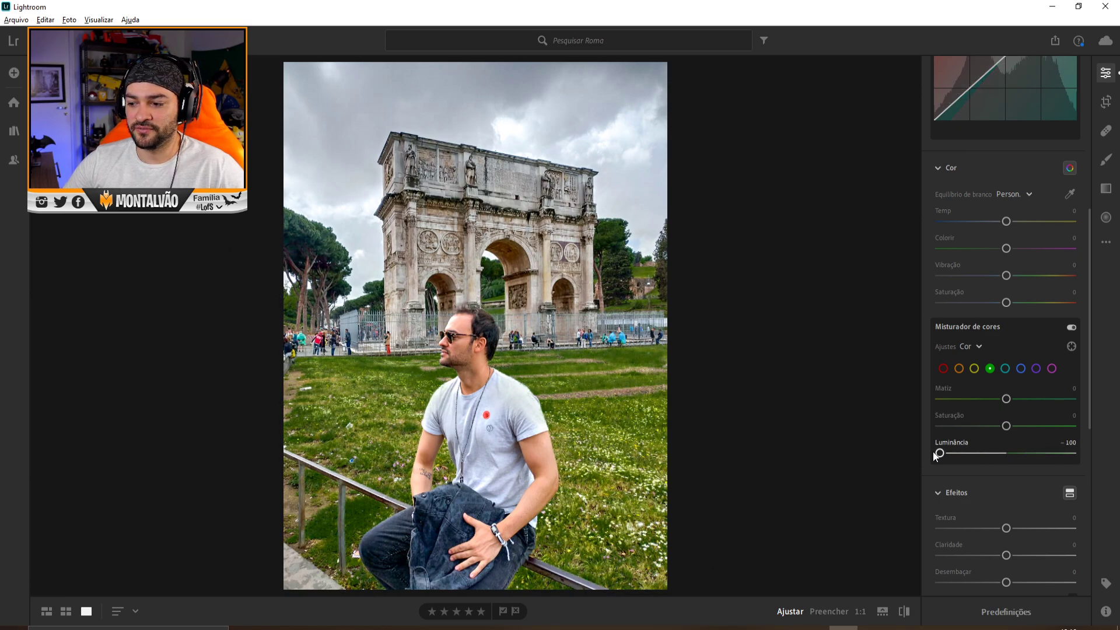
{"action": "double_click", "coordinate": [942, 452]}
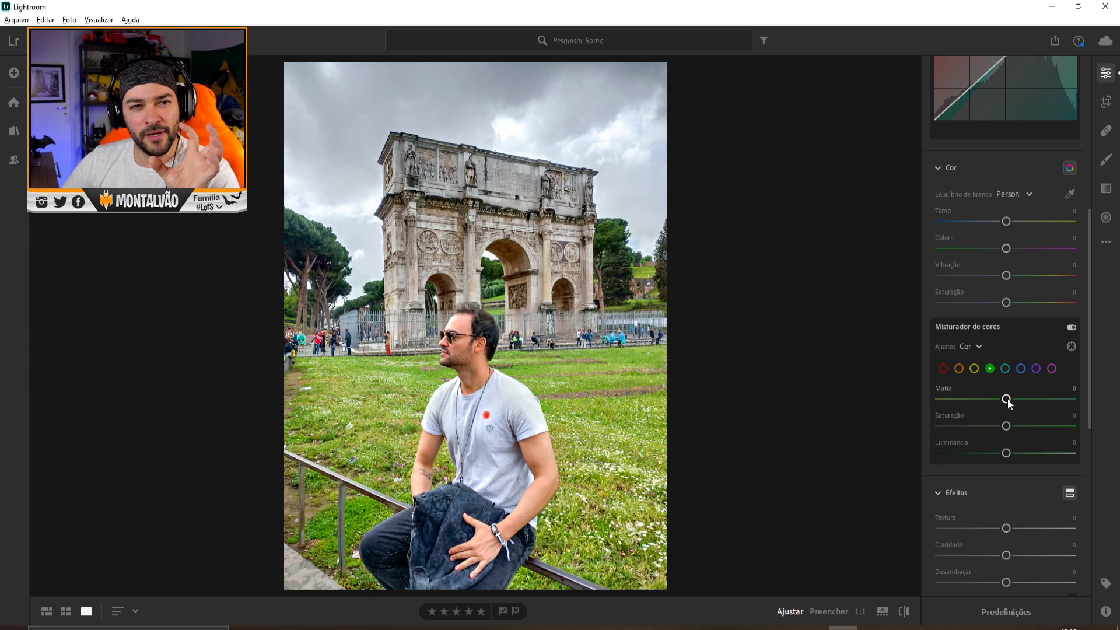
{"action": "left_click_drag", "start_coordinate": [1007, 400], "coordinate": [959, 400]}
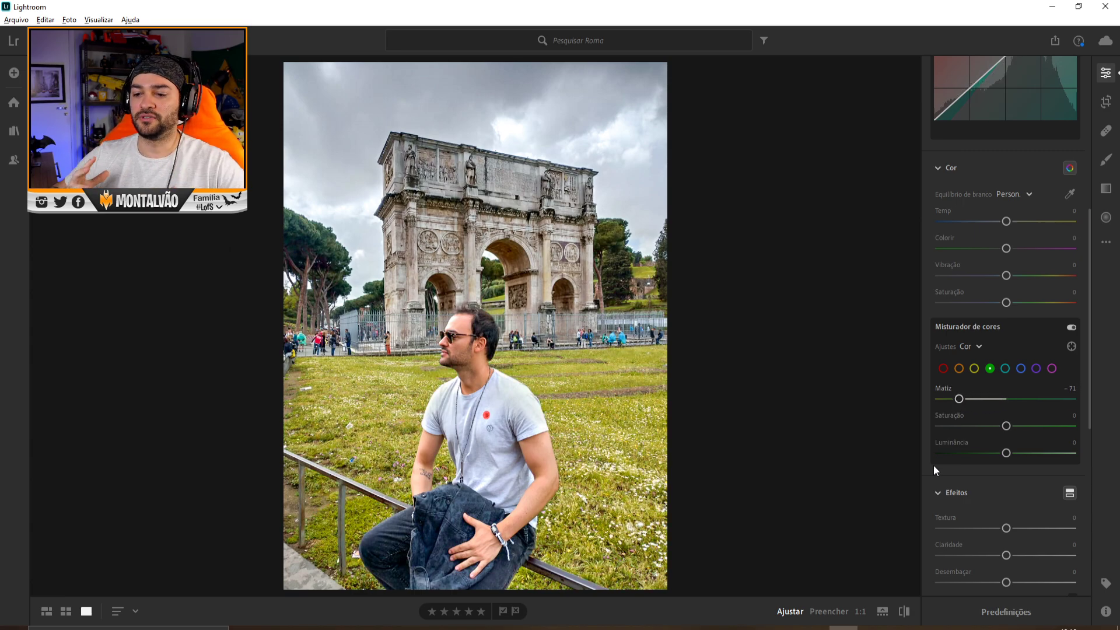
{"action": "left_click_drag", "start_coordinate": [960, 399], "coordinate": [1055, 400]}
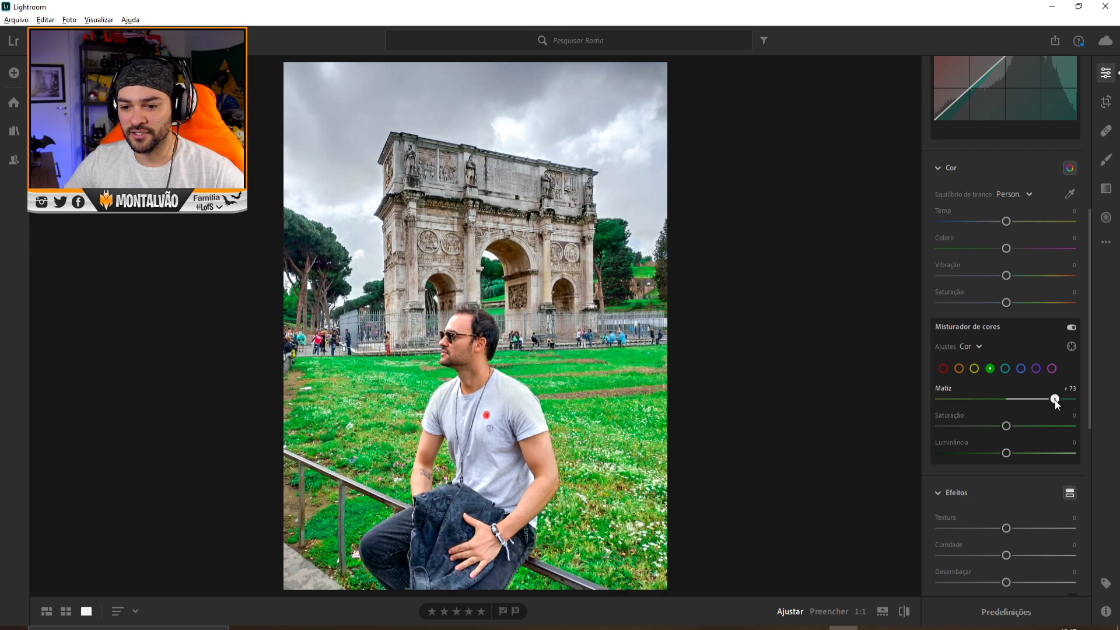
{"action": "double_click", "coordinate": [1055, 400]}
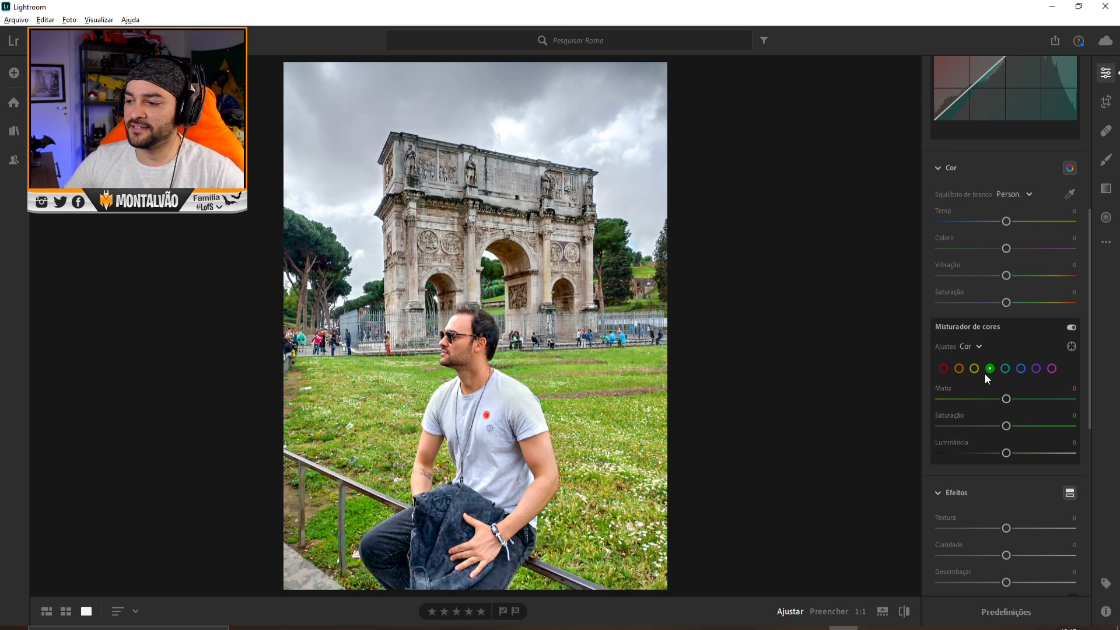
Shift the green hue slightly toward yellow, raise green saturation to +43, and compare with the original.
{"action": "left_click_drag", "start_coordinate": [1007, 399], "coordinate": [988, 400]}
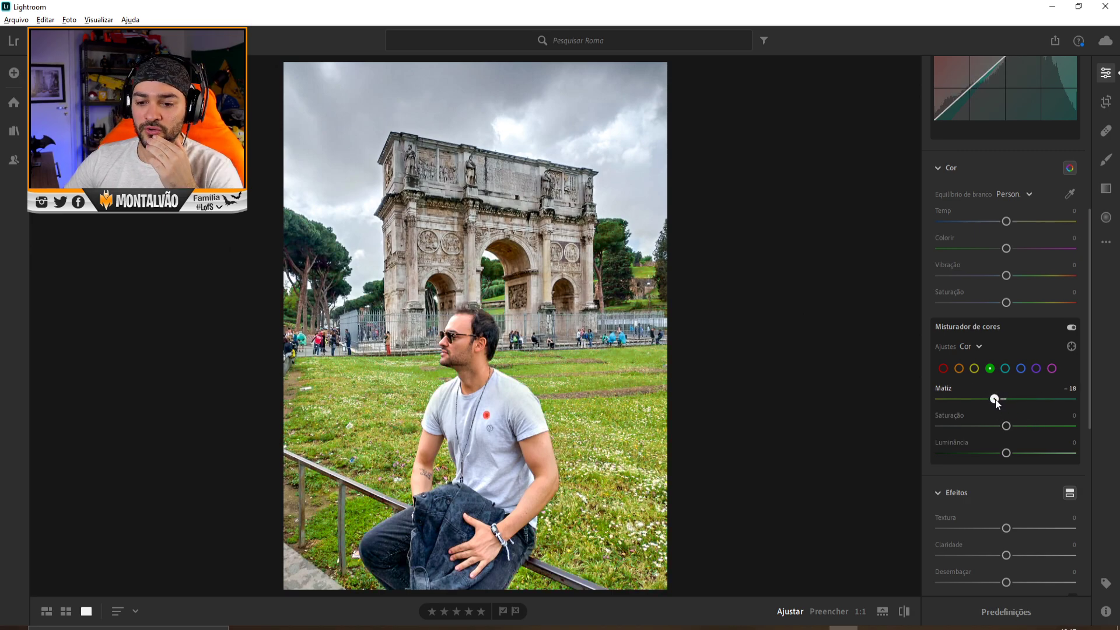
{"action": "left_click_drag", "start_coordinate": [1006, 427], "coordinate": [1034, 427]}
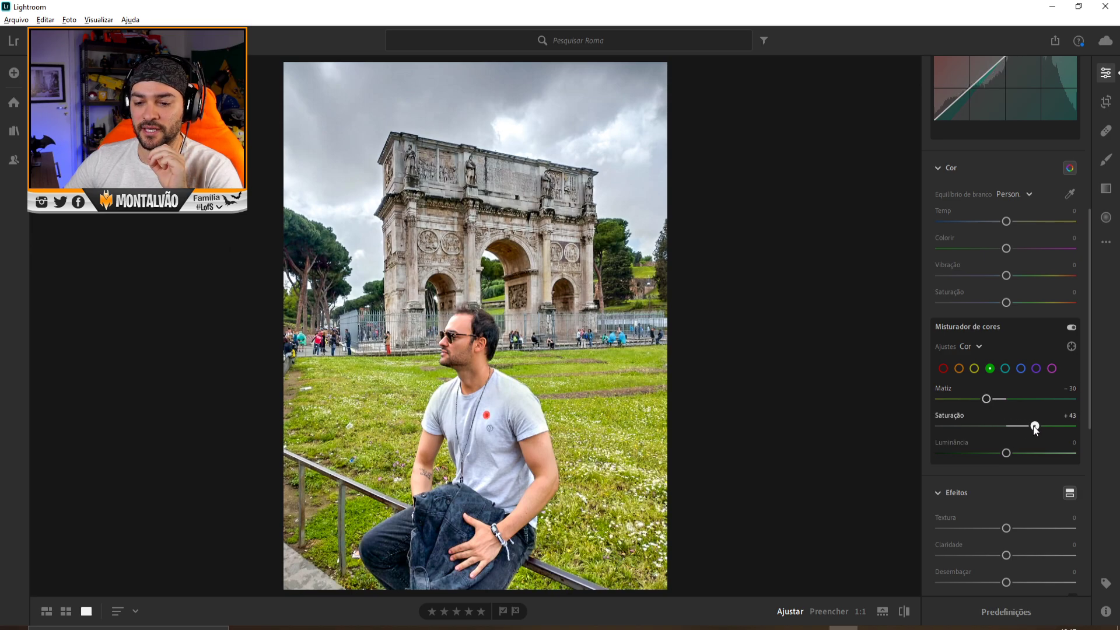
{"action": "left_click", "coordinate": [905, 613]}
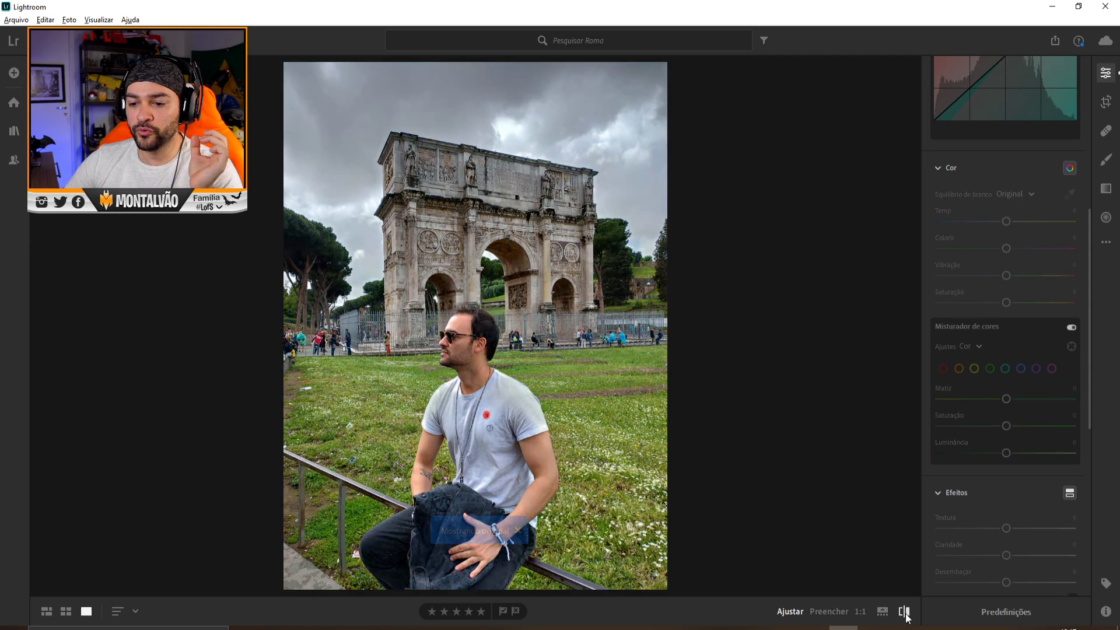
Set orange saturation to +44, trying hue shifts before restoring the orange hue.
{"action": "left_click", "coordinate": [905, 613]}
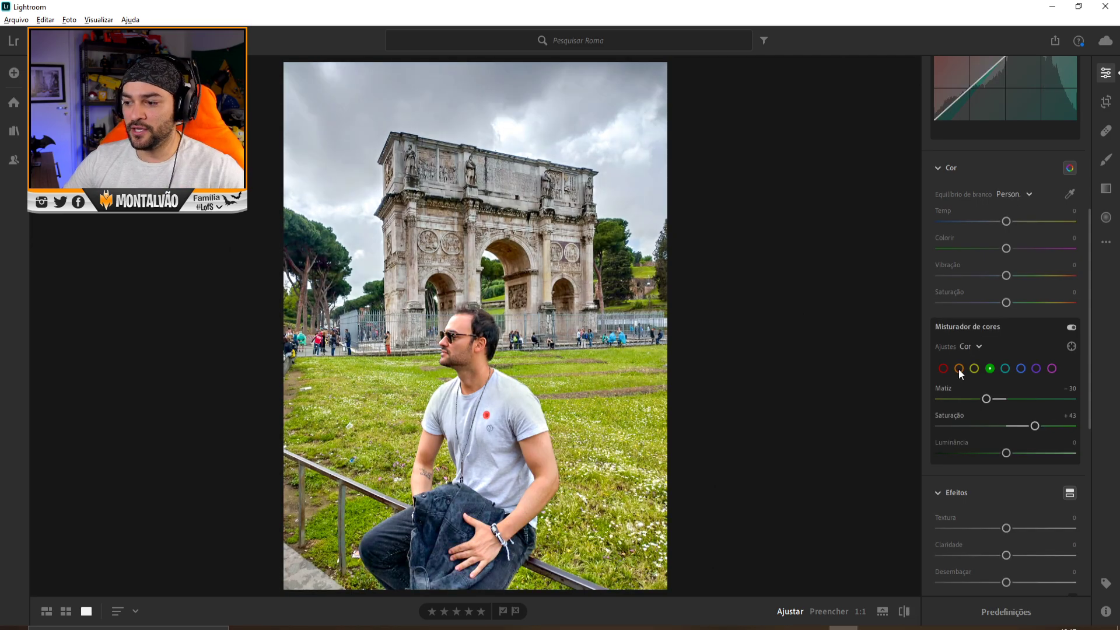
{"action": "left_click", "coordinate": [959, 368]}
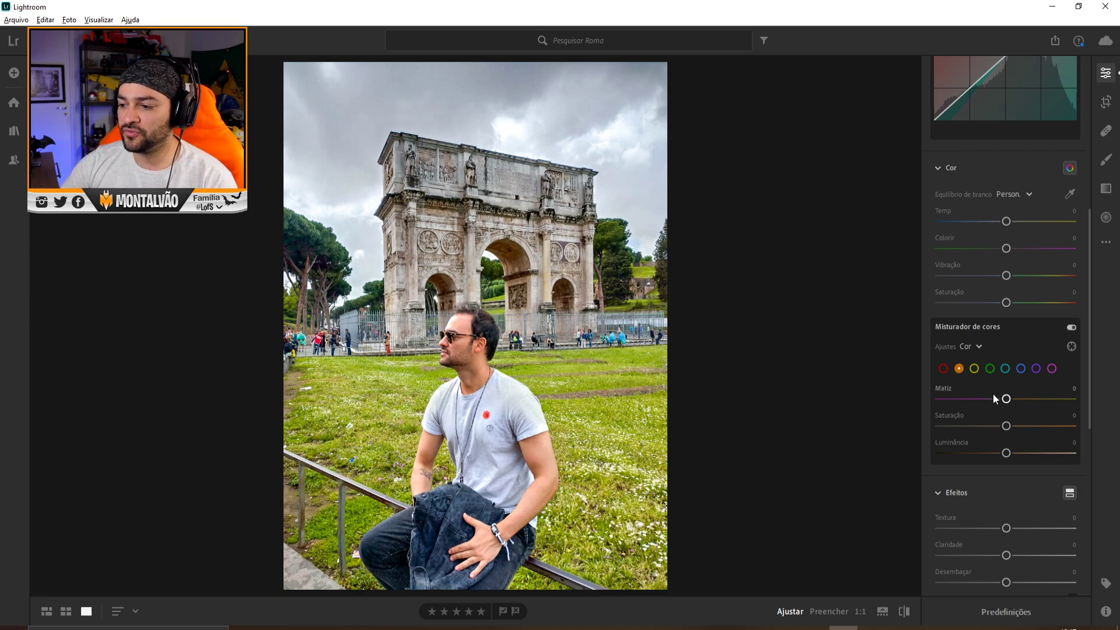
{"action": "left_click_drag", "start_coordinate": [1006, 426], "coordinate": [1049, 427]}
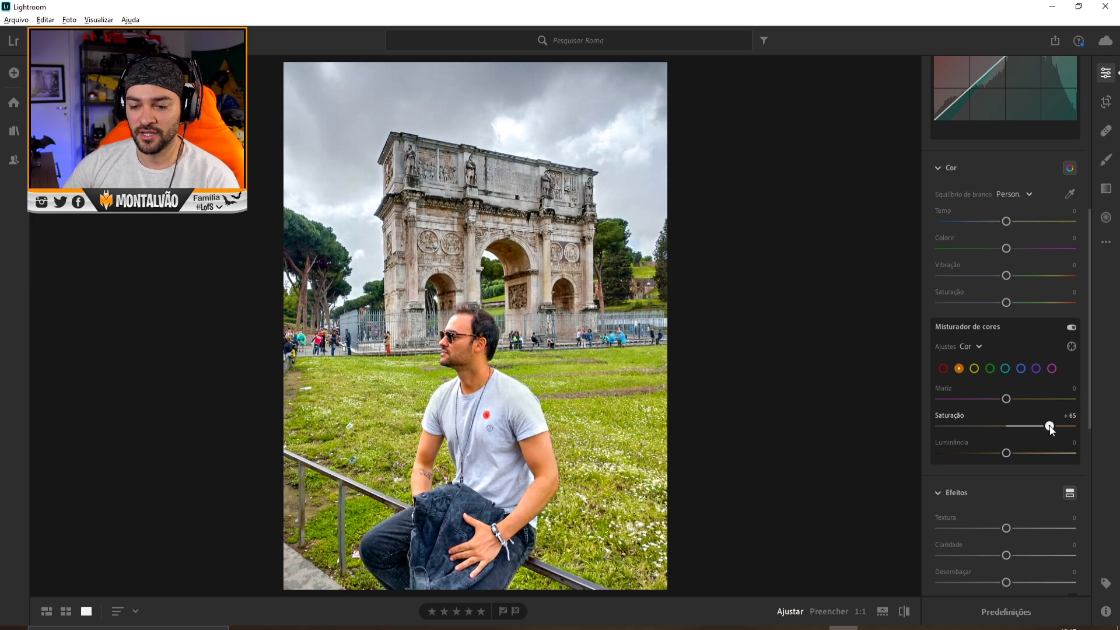
{"action": "left_click_drag", "start_coordinate": [1051, 429], "coordinate": [1024, 435]}
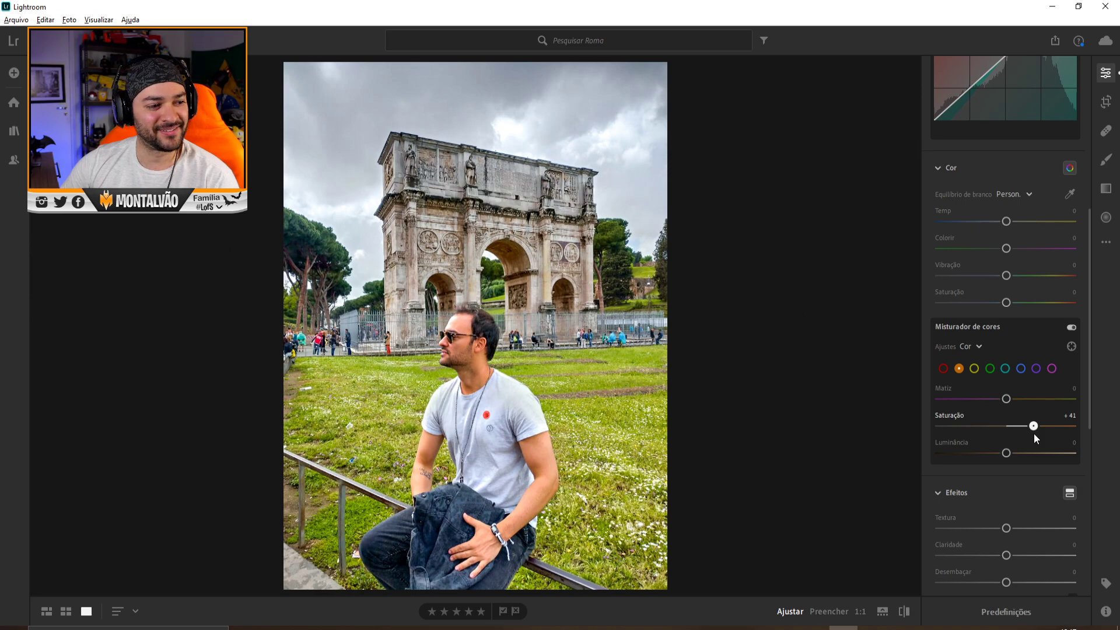
{"action": "left_click_drag", "start_coordinate": [1006, 399], "coordinate": [971, 402]}
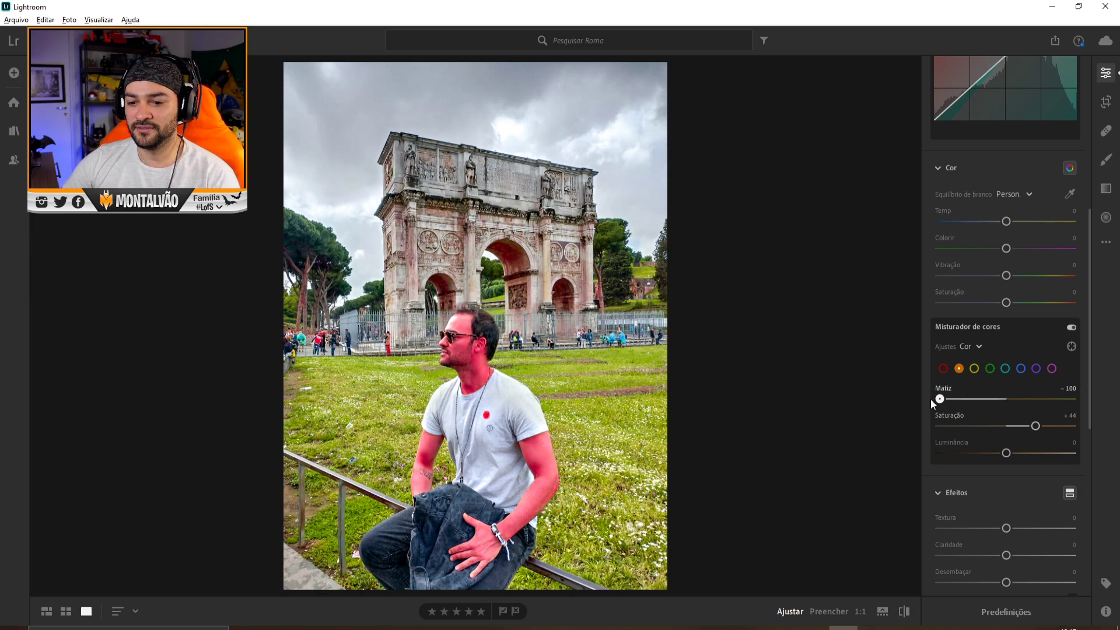
{"action": "left_click_drag", "start_coordinate": [943, 400], "coordinate": [1048, 407]}
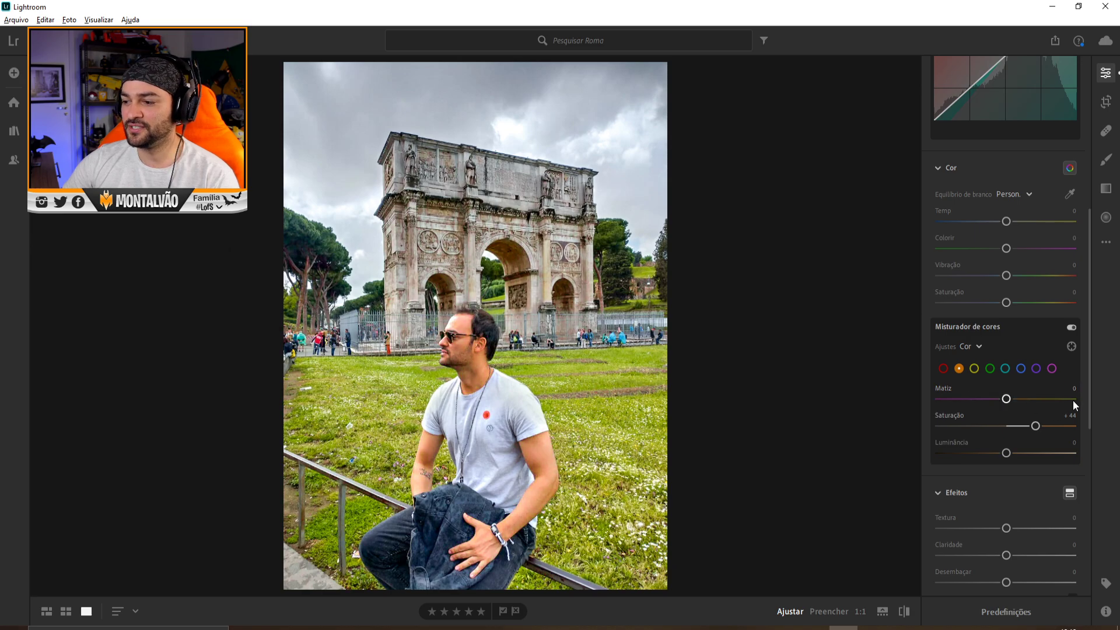
Shift the blue hue to −25 toward cyan, then collapse the colour adjustments.
{"action": "left_click", "coordinate": [1021, 368]}
{"action": "double_click", "coordinate": [997, 400]}
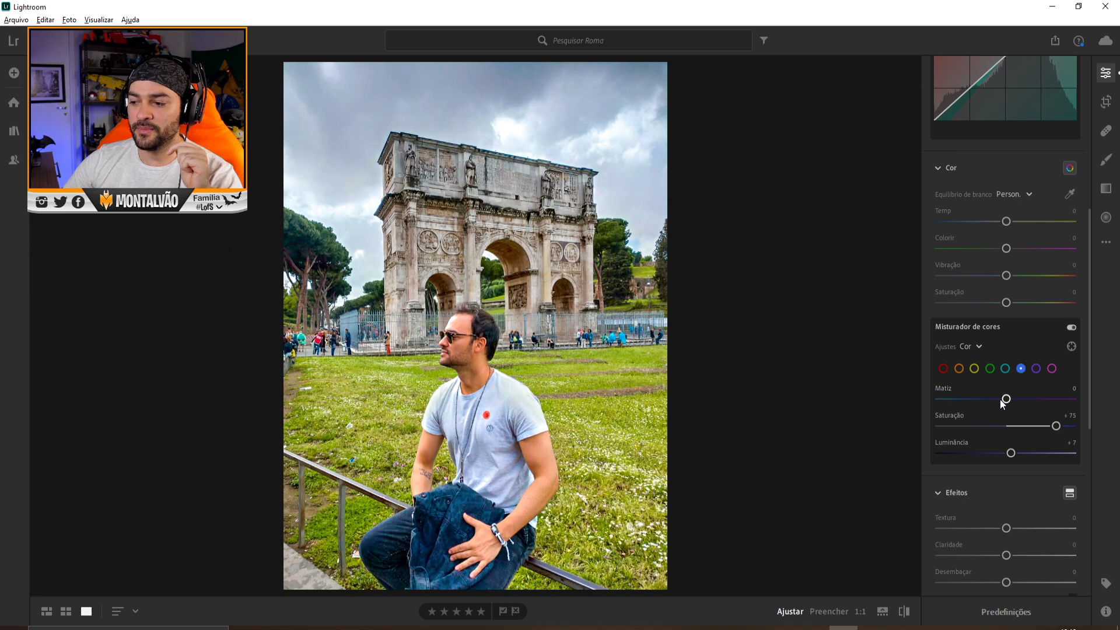
{"action": "left_click_drag", "start_coordinate": [1009, 402], "coordinate": [995, 401]}
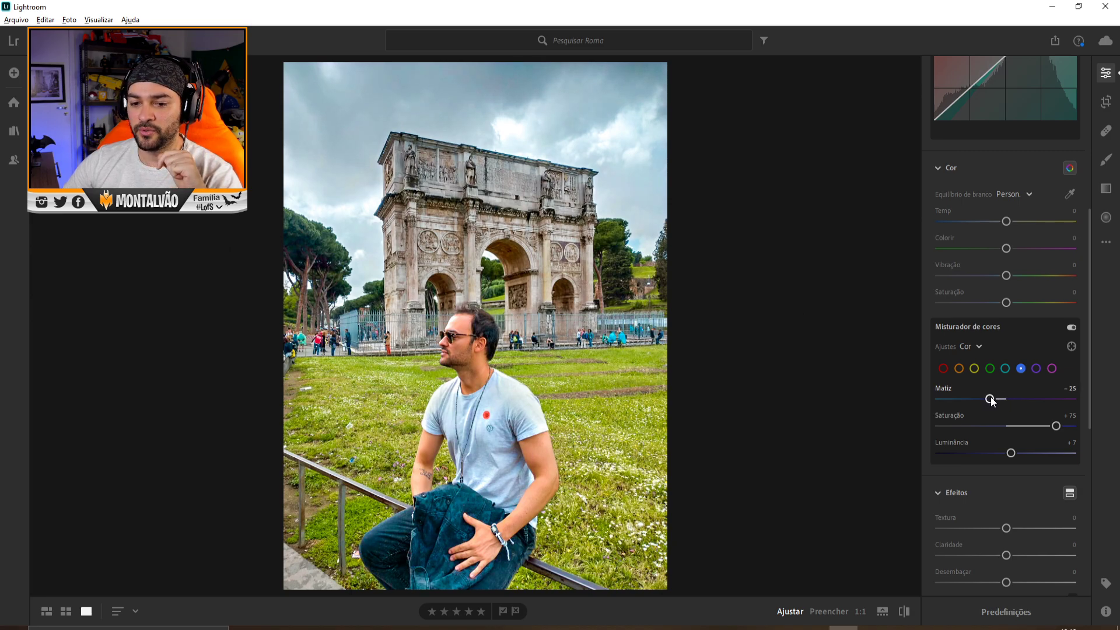
{"action": "scroll", "coordinate": [968, 433], "scroll_direction": "up", "scroll_amount": 2}
{"action": "left_click", "coordinate": [938, 275]}
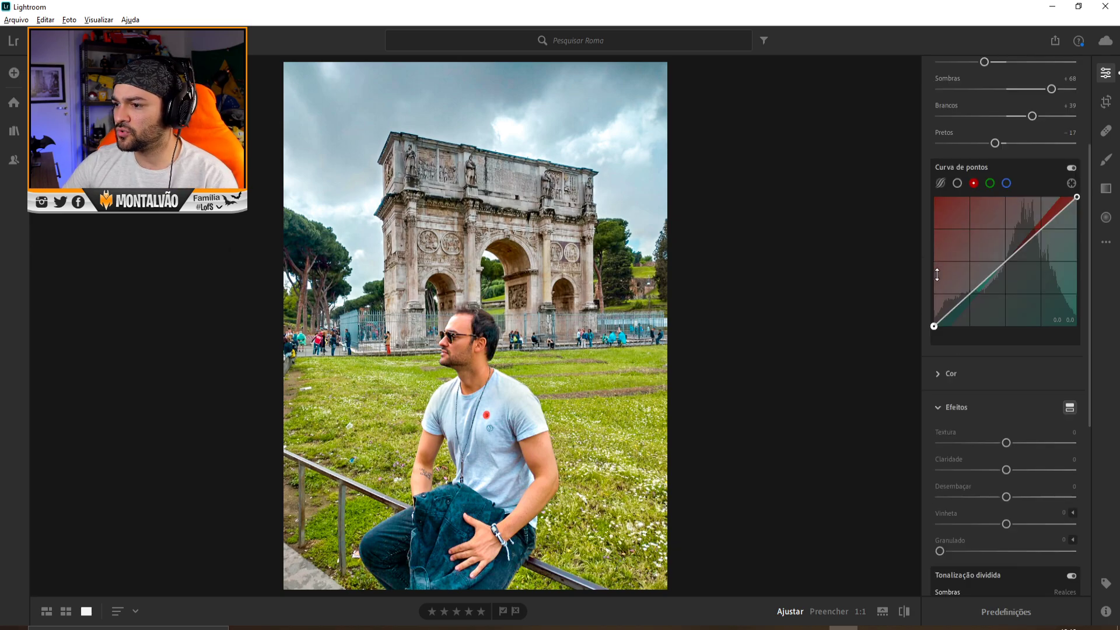
Re-expand the colour panel, scroll back to the light settings, and bring up Crop & Rotate.
{"action": "left_click", "coordinate": [939, 374]}
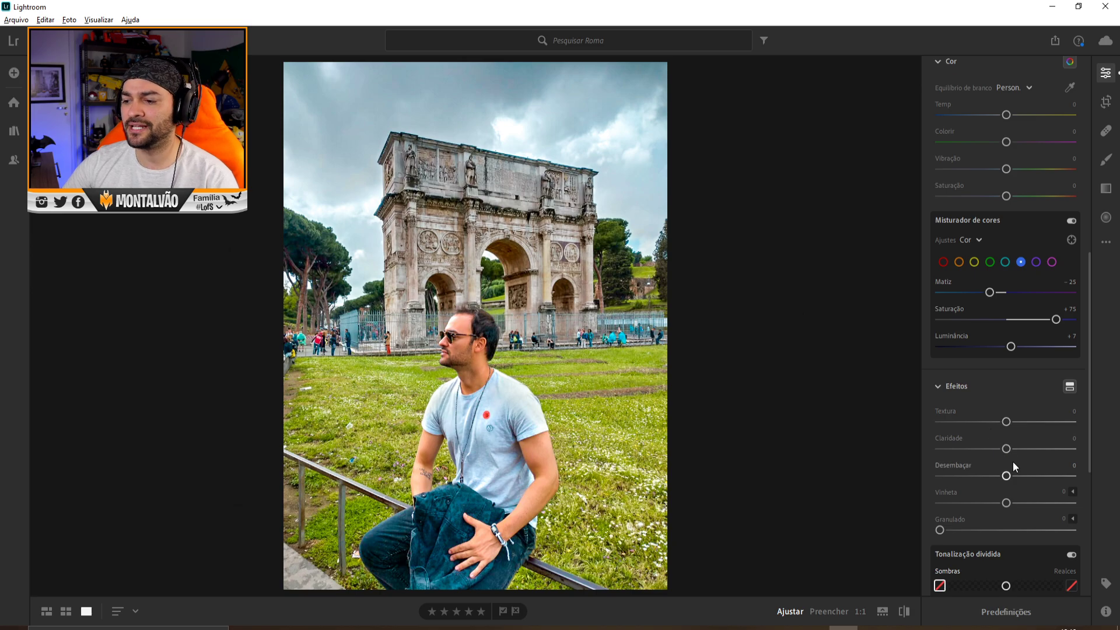
{"action": "scroll", "coordinate": [1035, 485], "scroll_direction": "down", "scroll_amount": 3}
{"action": "scroll", "coordinate": [1035, 485], "scroll_direction": "up", "scroll_amount": 3}
{"action": "scroll", "coordinate": [1034, 485], "scroll_direction": "up", "scroll_amount": 5}
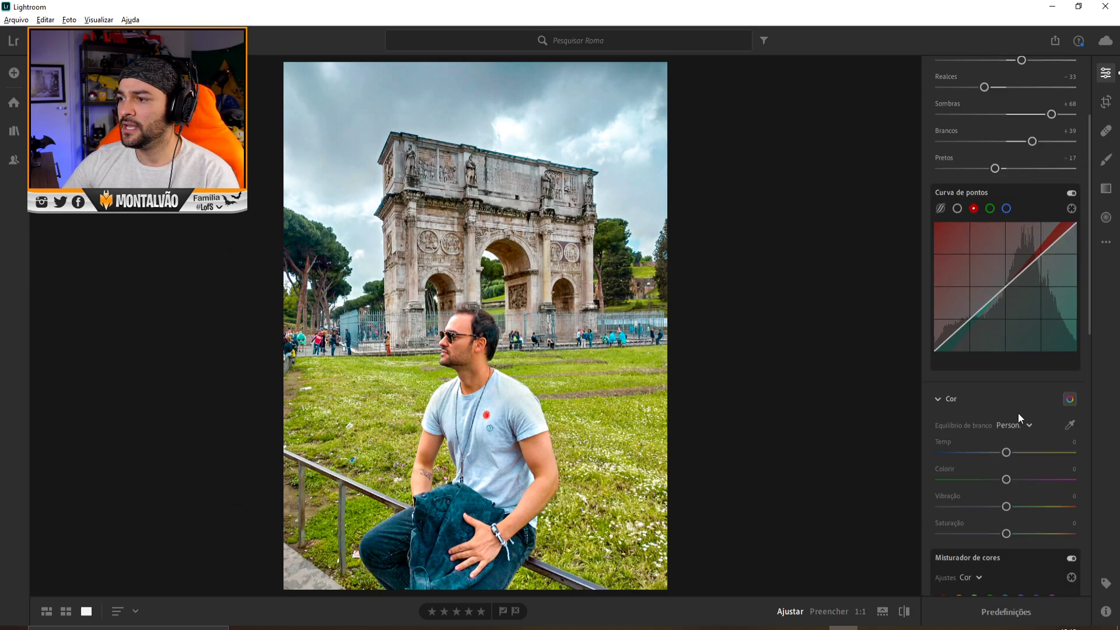
{"action": "scroll", "coordinate": [1019, 415], "scroll_direction": "up", "scroll_amount": 3}
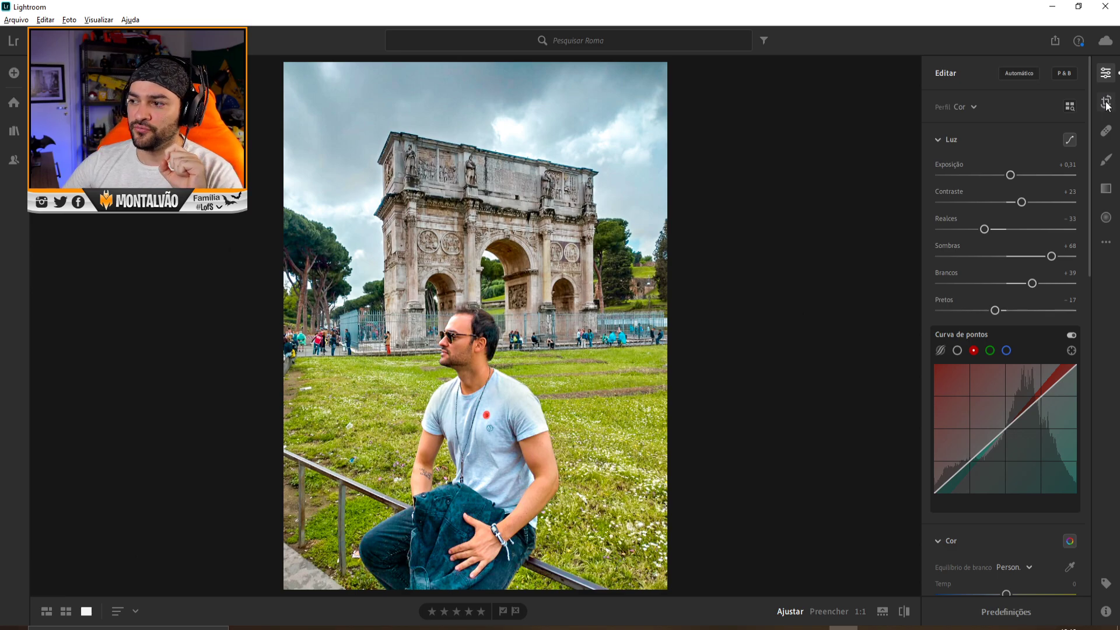
{"action": "left_click", "coordinate": [1106, 102]}
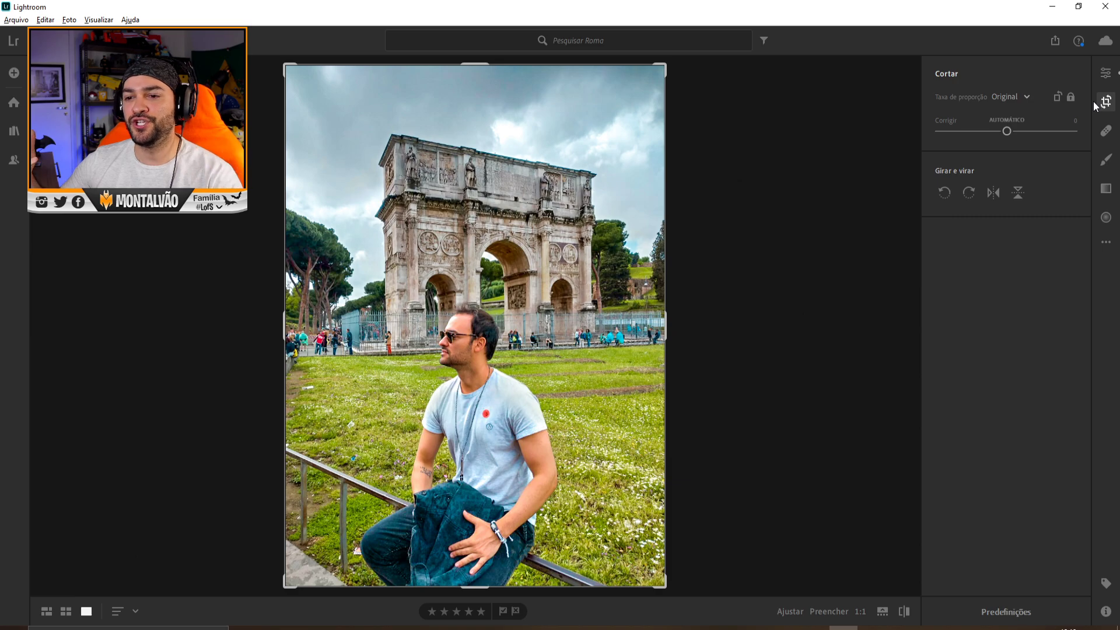
Apply a tight 4 x 5 / 8 x 10 crop around the man.
{"action": "left_click", "coordinate": [1001, 98]}
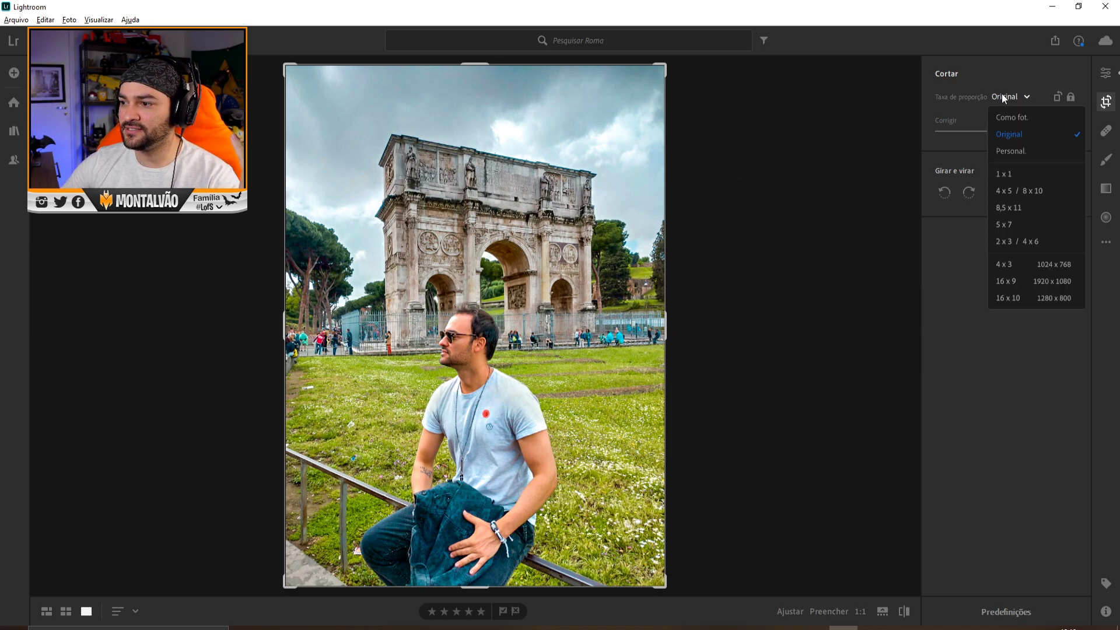
{"action": "left_click", "coordinate": [1018, 193]}
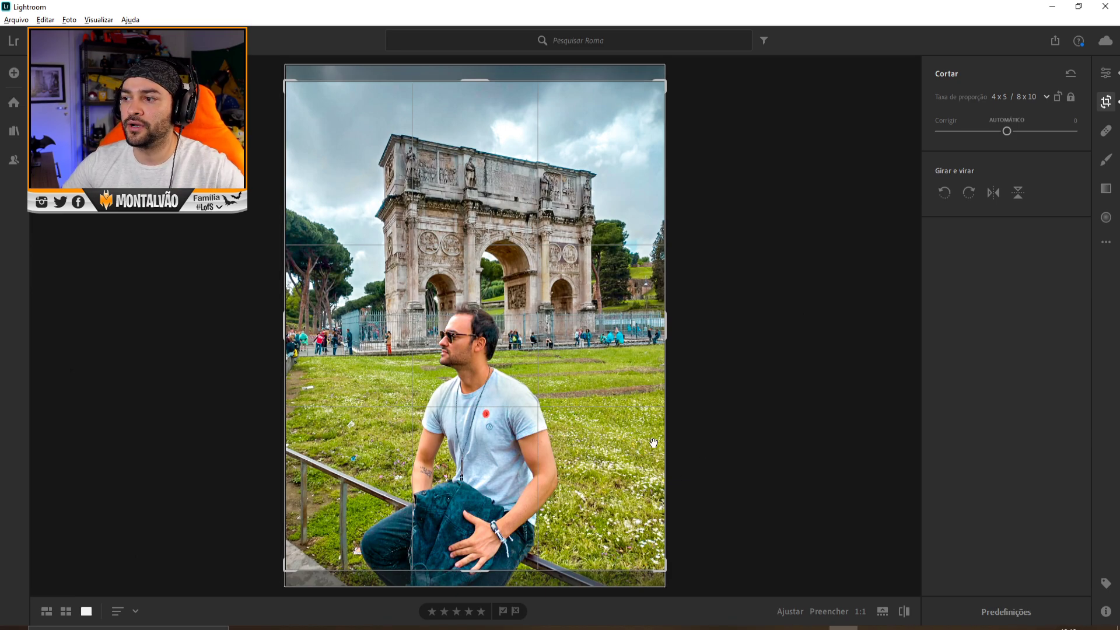
{"action": "mouse_move", "coordinate": [497, 332]}
{"action": "left_mouse_down"}
{"action": "mouse_move", "coordinate": [497, 369]}
{"action": "mouse_move", "coordinate": [497, 339]}
{"action": "left_mouse_up"}
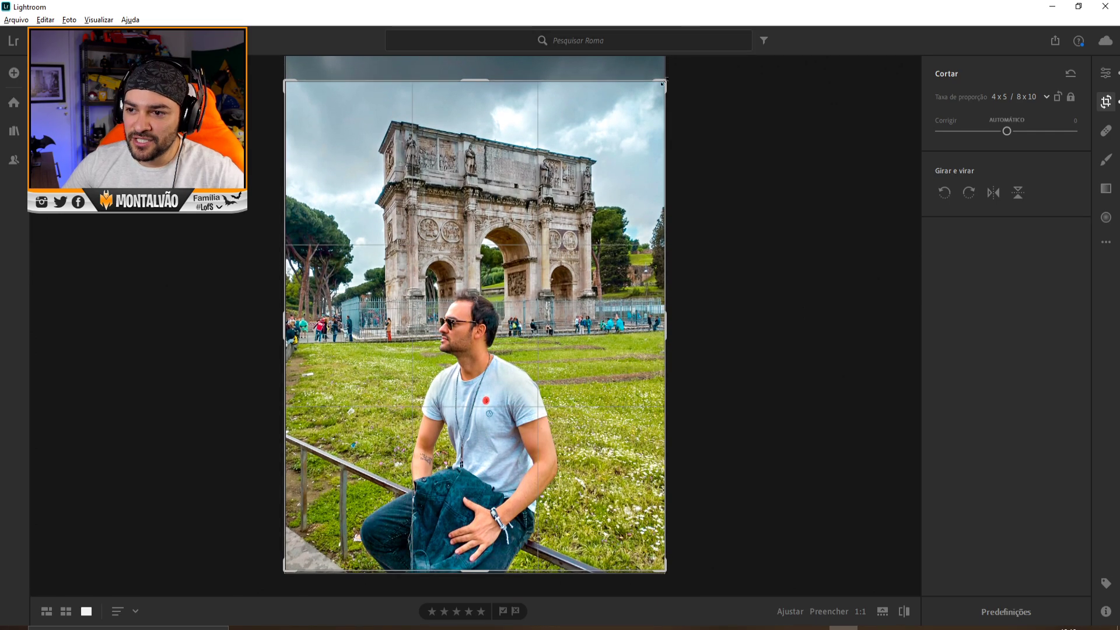
{"action": "left_click_drag", "start_coordinate": [666, 81], "coordinate": [626, 166]}
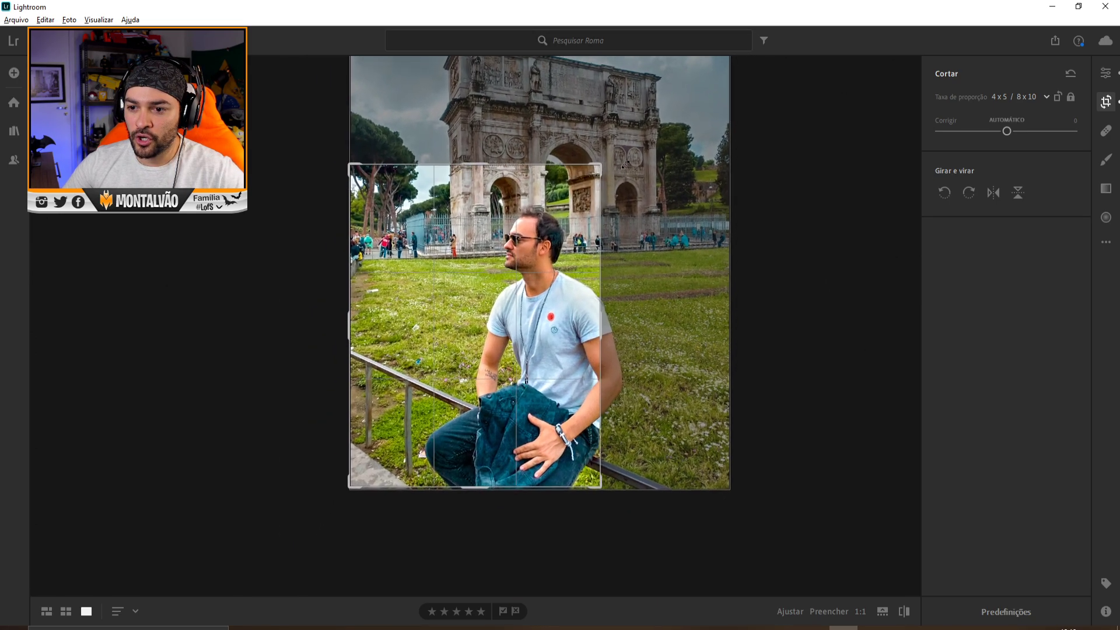
{"action": "left_click_drag", "start_coordinate": [492, 271], "coordinate": [436, 271]}
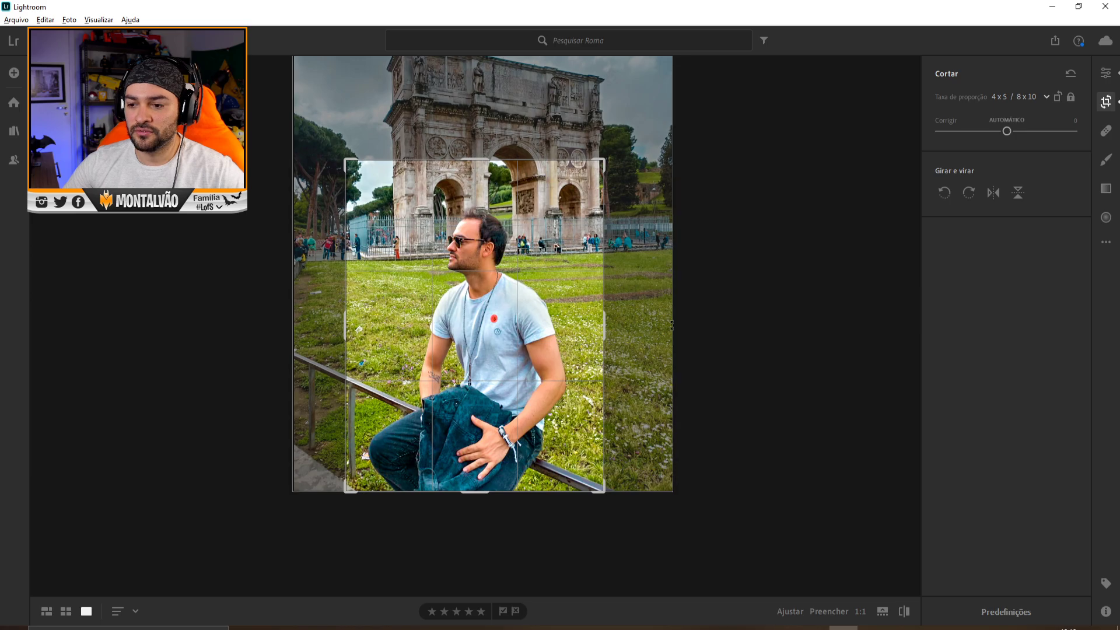
{"action": "key", "text": "Return"}
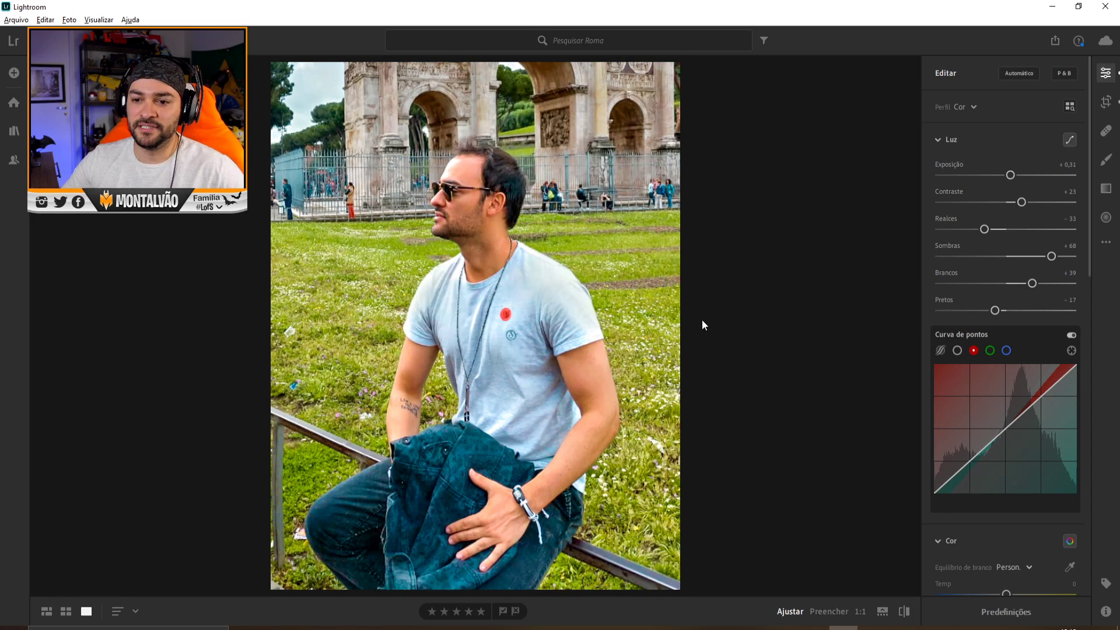
Redo the 4 x 5 / 8 x 10 crop wider so the arch is included again.
{"action": "left_click", "coordinate": [1106, 102]}
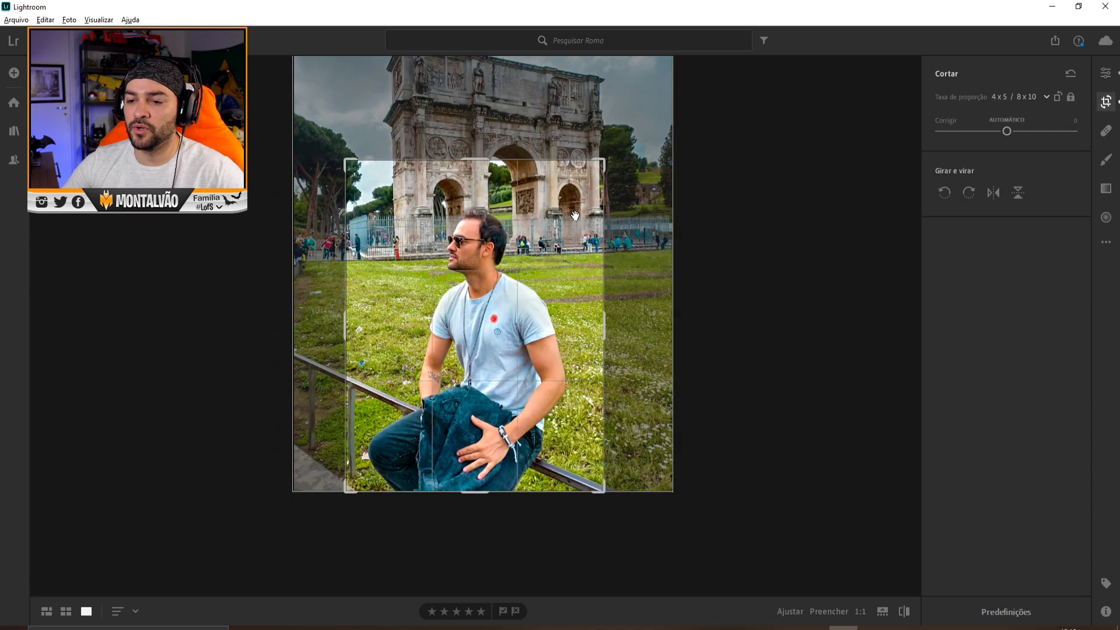
{"action": "left_click_drag", "start_coordinate": [346, 161], "coordinate": [320, 121]}
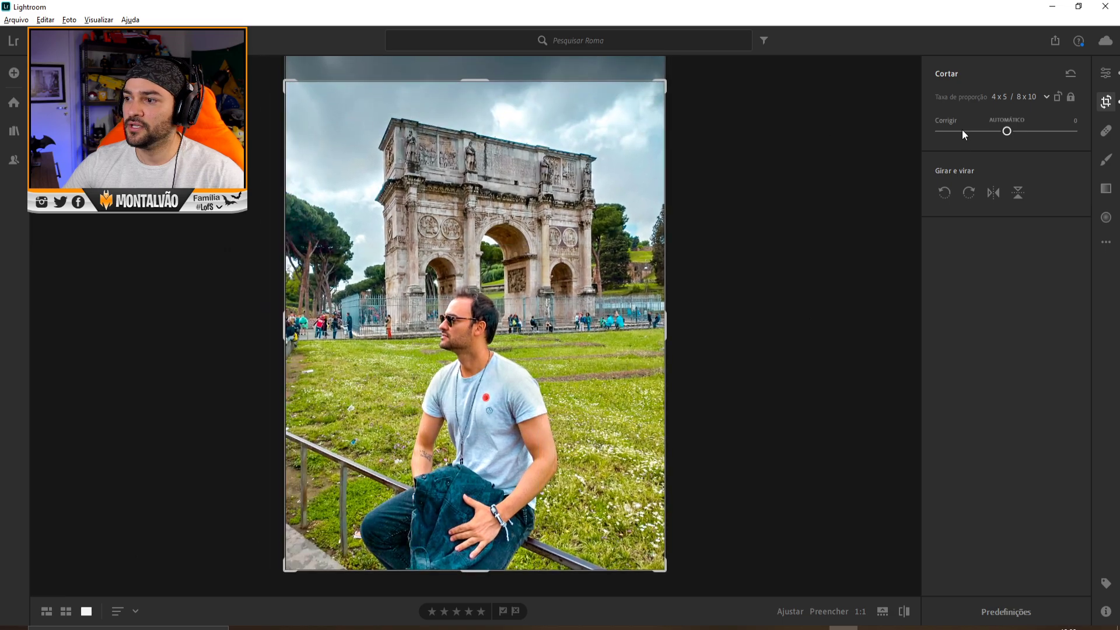
{"action": "left_click", "coordinate": [1014, 96]}
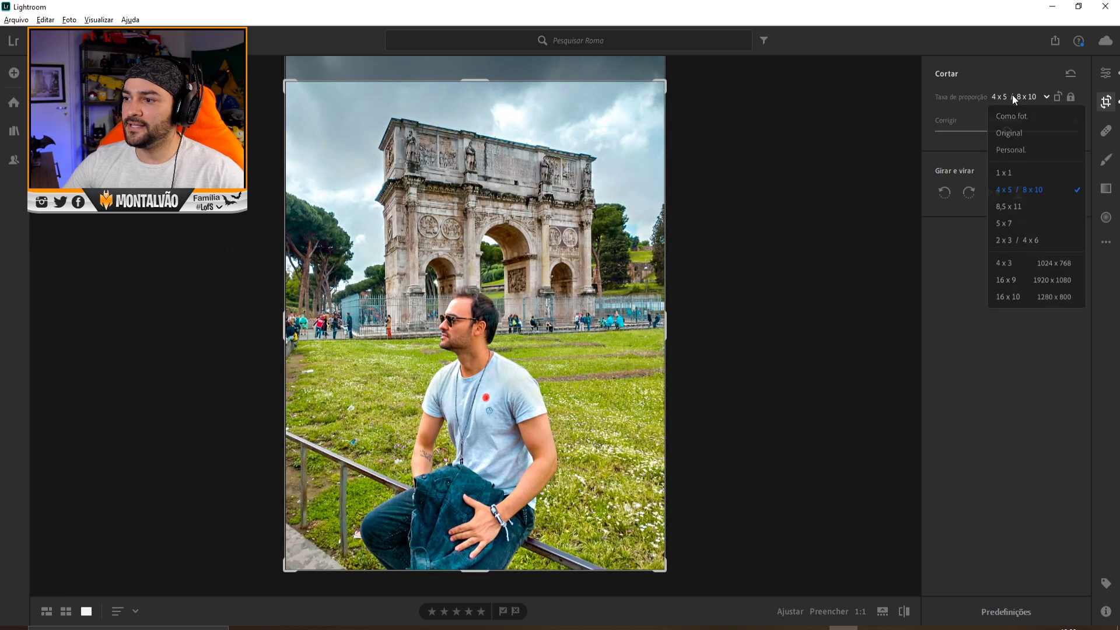
{"action": "left_click", "coordinate": [1025, 192]}
{"action": "left_click_drag", "start_coordinate": [496, 318], "coordinate": [493, 351]}
{"action": "key", "text": "e"}
{"action": "scroll", "coordinate": [989, 402], "scroll_direction": "down", "scroll_amount": 3}
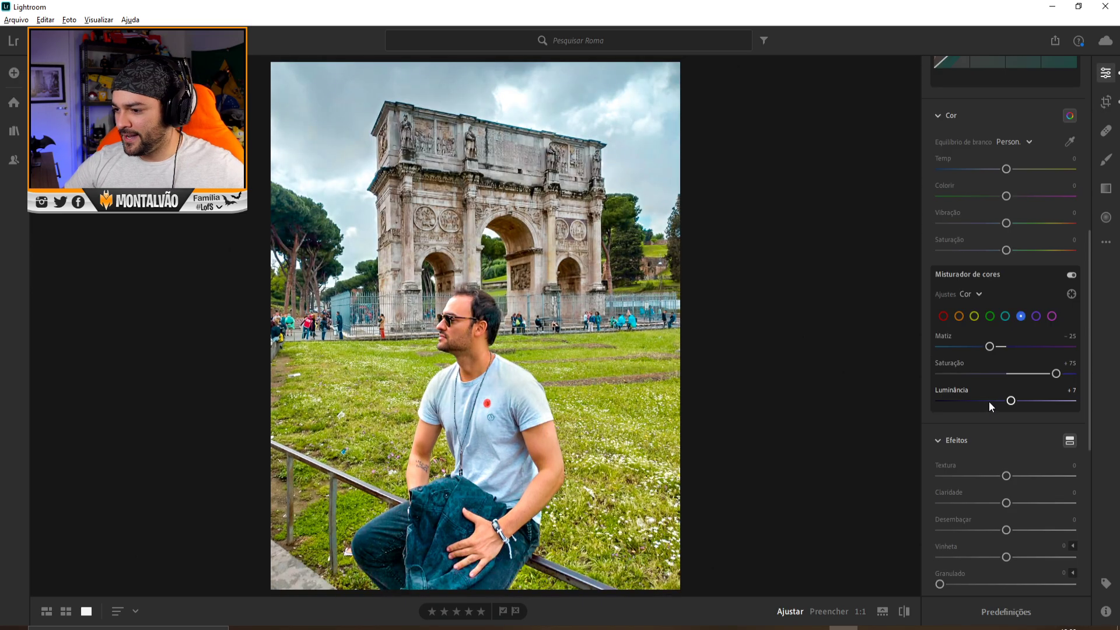
{"action": "scroll", "coordinate": [997, 472], "scroll_direction": "down", "scroll_amount": 3}
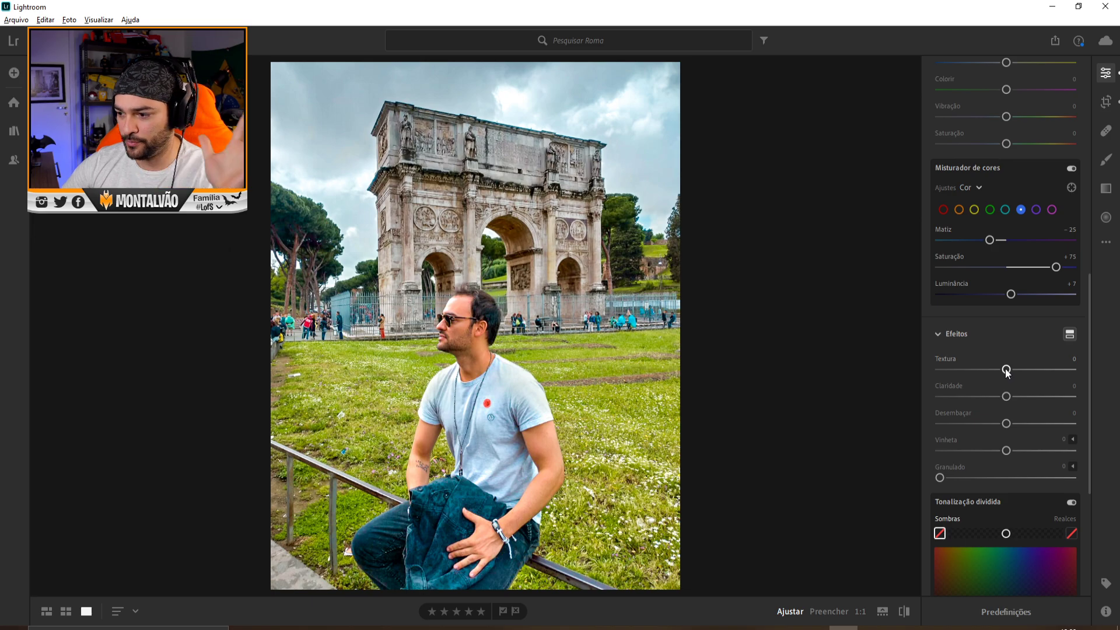
Try Textura and reset it to 0, then settle Claridade at +30 after testing up to +58.
{"action": "mouse_move", "coordinate": [1006, 372]}
{"action": "left_mouse_down"}
{"action": "mouse_move", "coordinate": [1064, 370]}
{"action": "mouse_move", "coordinate": [973, 370]}
{"action": "mouse_move", "coordinate": [1057, 371]}
{"action": "left_mouse_up"}
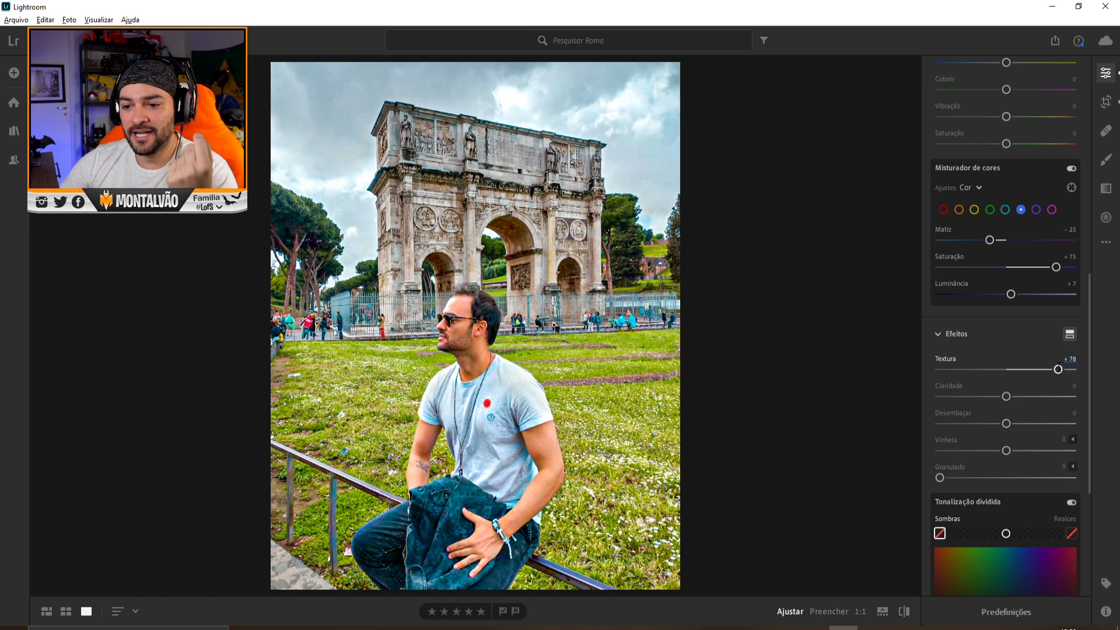
{"action": "left_click_drag", "start_coordinate": [1059, 370], "coordinate": [946, 374]}
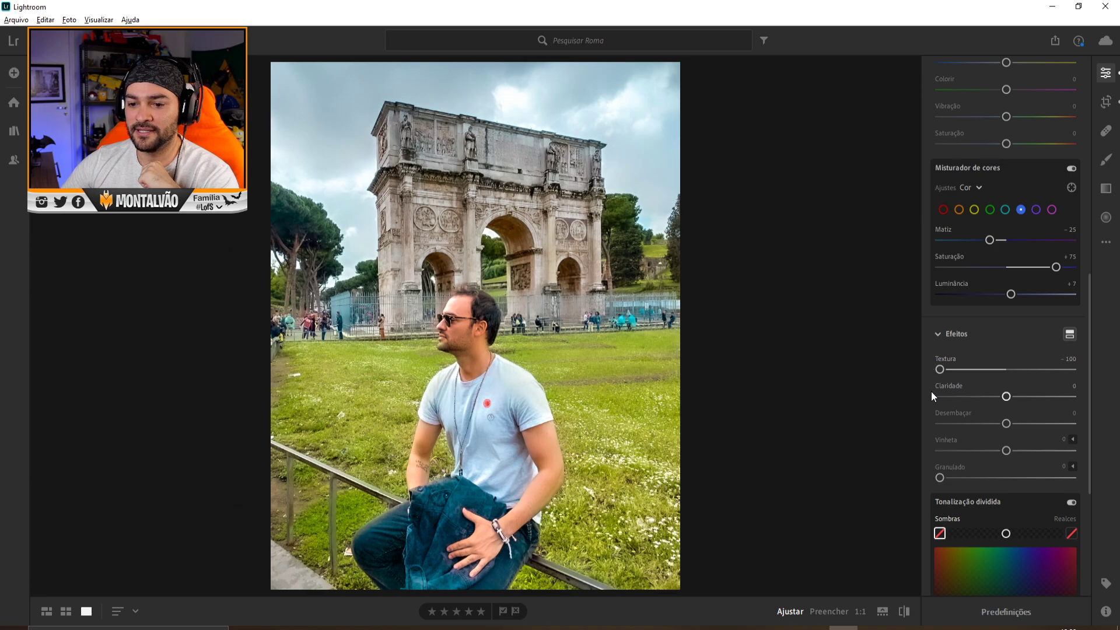
{"action": "double_click", "coordinate": [940, 369]}
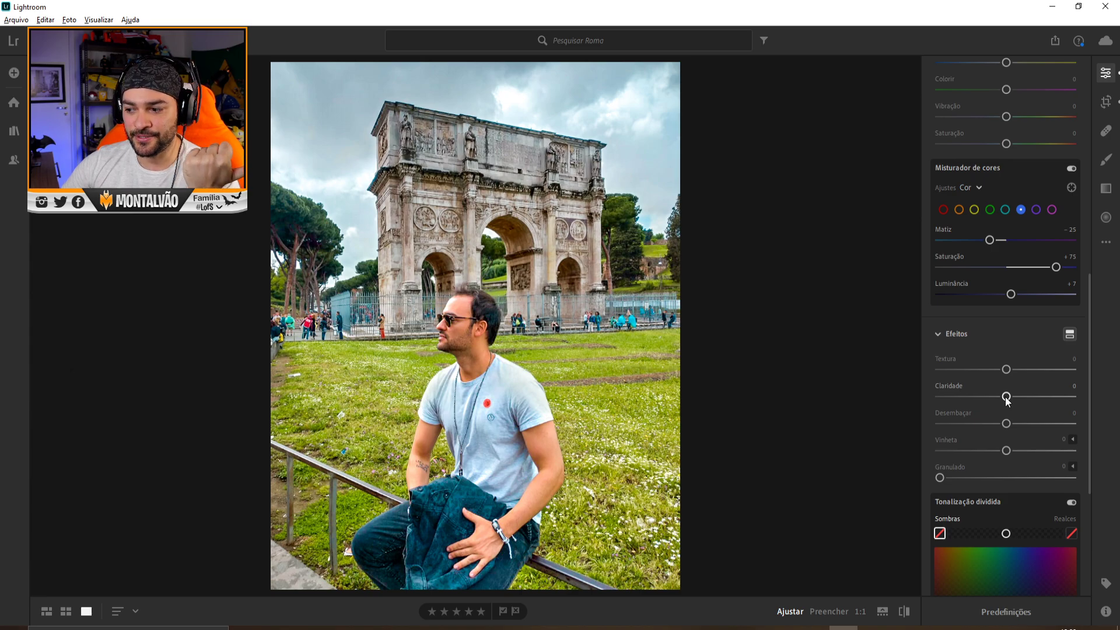
{"action": "left_click_drag", "start_coordinate": [1007, 397], "coordinate": [1029, 397]}
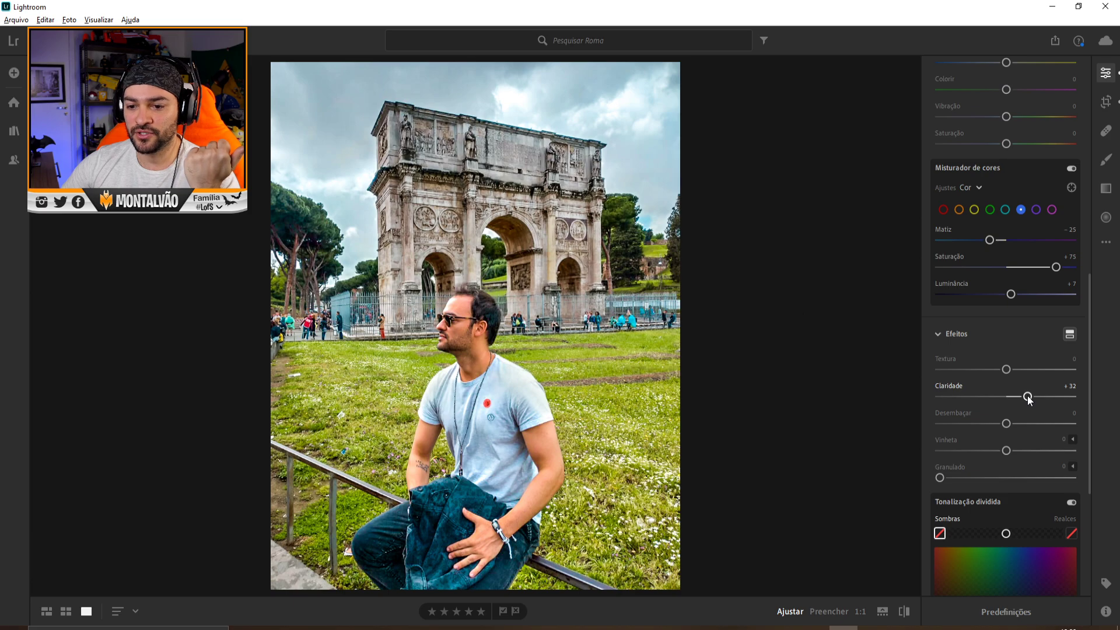
{"action": "left_click_drag", "start_coordinate": [1029, 396], "coordinate": [1040, 397]}
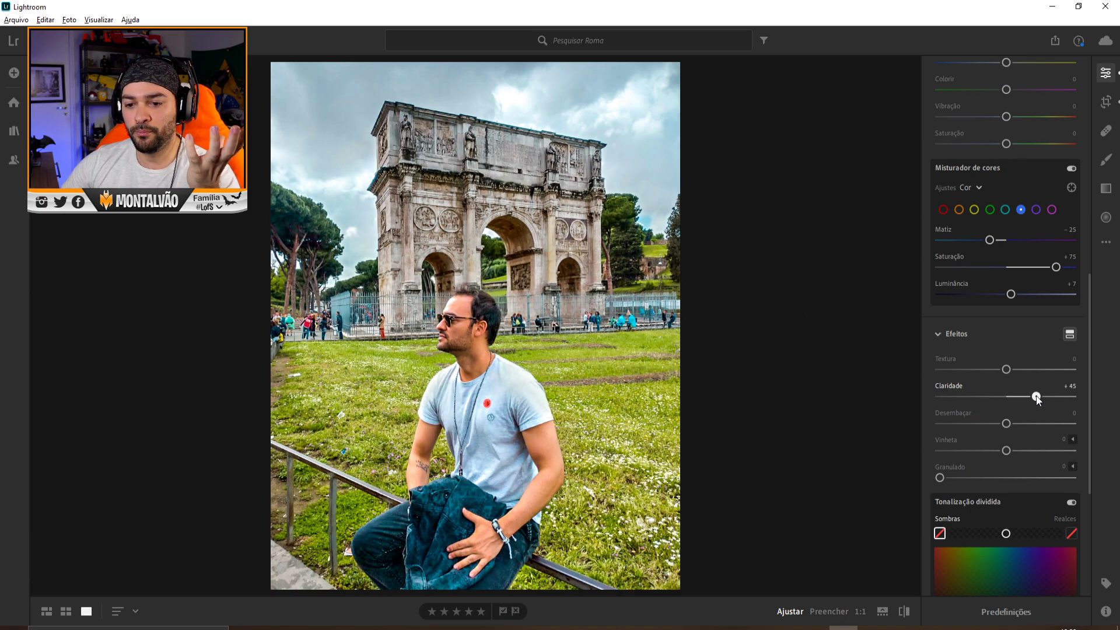
{"action": "left_click_drag", "start_coordinate": [1038, 395], "coordinate": [1045, 397]}
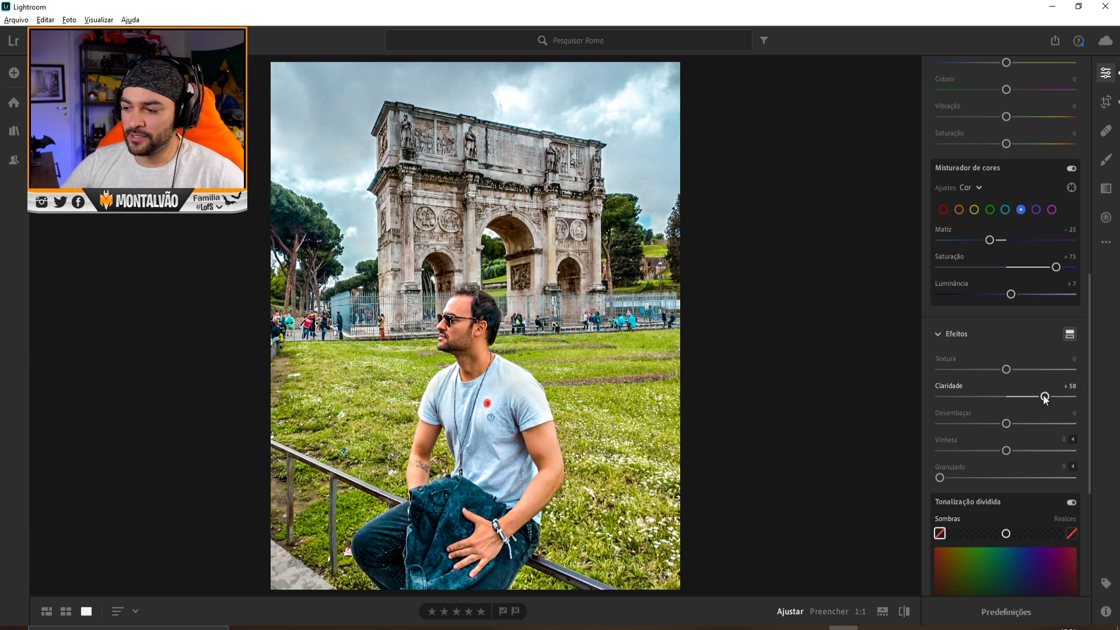
{"action": "mouse_move", "coordinate": [1045, 396]}
{"action": "left_mouse_down"}
{"action": "mouse_move", "coordinate": [936, 397]}
{"action": "mouse_move", "coordinate": [1042, 396]}
{"action": "mouse_move", "coordinate": [1015, 405]}
{"action": "left_mouse_up"}
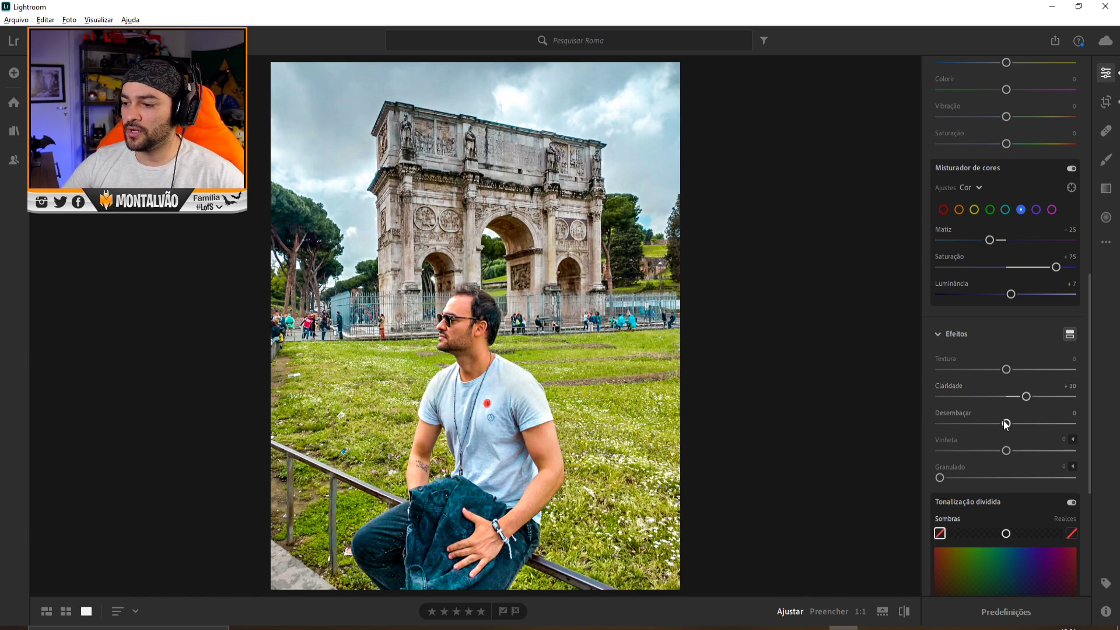
Test and reset Desembaçar, set Vinheta to −21, and return Granulado to 0.
{"action": "mouse_move", "coordinate": [1007, 426]}
{"action": "left_mouse_down"}
{"action": "mouse_move", "coordinate": [960, 425]}
{"action": "mouse_move", "coordinate": [1048, 430]}
{"action": "left_mouse_up"}
{"action": "double_click", "coordinate": [1046, 425]}
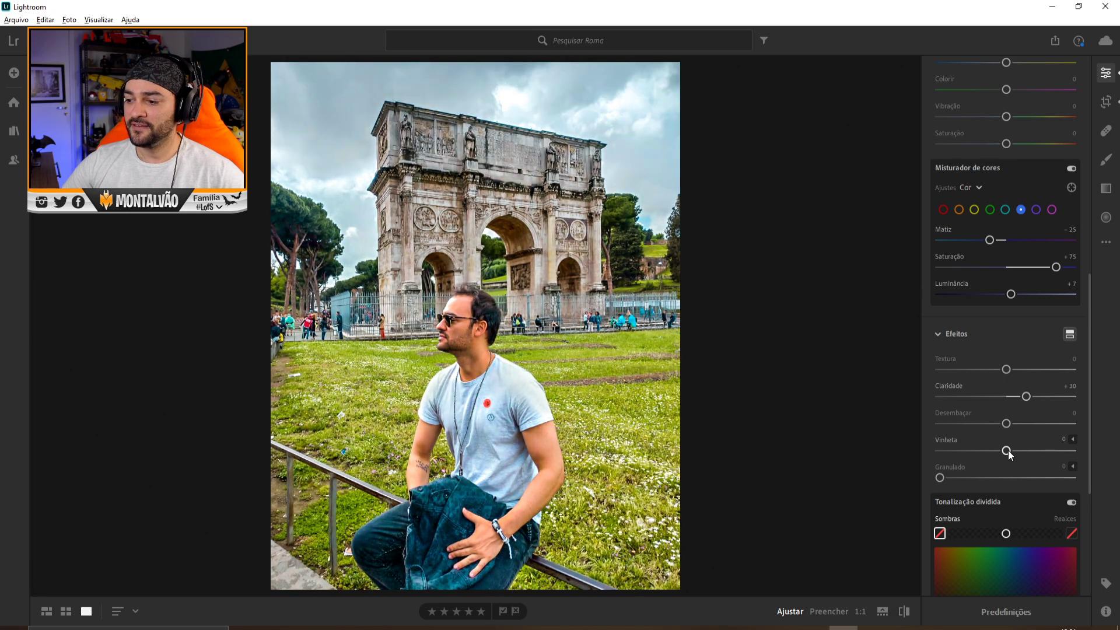
{"action": "mouse_move", "coordinate": [1006, 451]}
{"action": "left_mouse_down"}
{"action": "mouse_move", "coordinate": [1028, 451]}
{"action": "mouse_move", "coordinate": [978, 451]}
{"action": "left_mouse_up"}
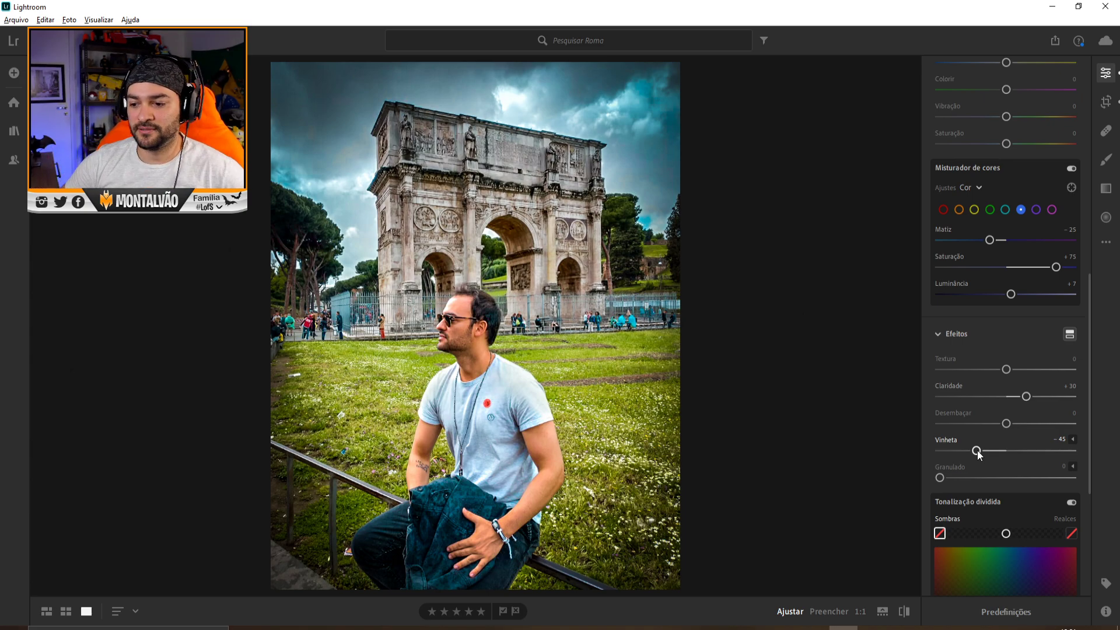
{"action": "left_click_drag", "start_coordinate": [978, 450], "coordinate": [992, 451]}
{"action": "mouse_move", "coordinate": [940, 478]}
{"action": "left_mouse_down"}
{"action": "mouse_move", "coordinate": [1025, 478]}
{"action": "mouse_move", "coordinate": [978, 479]}
{"action": "left_mouse_up"}
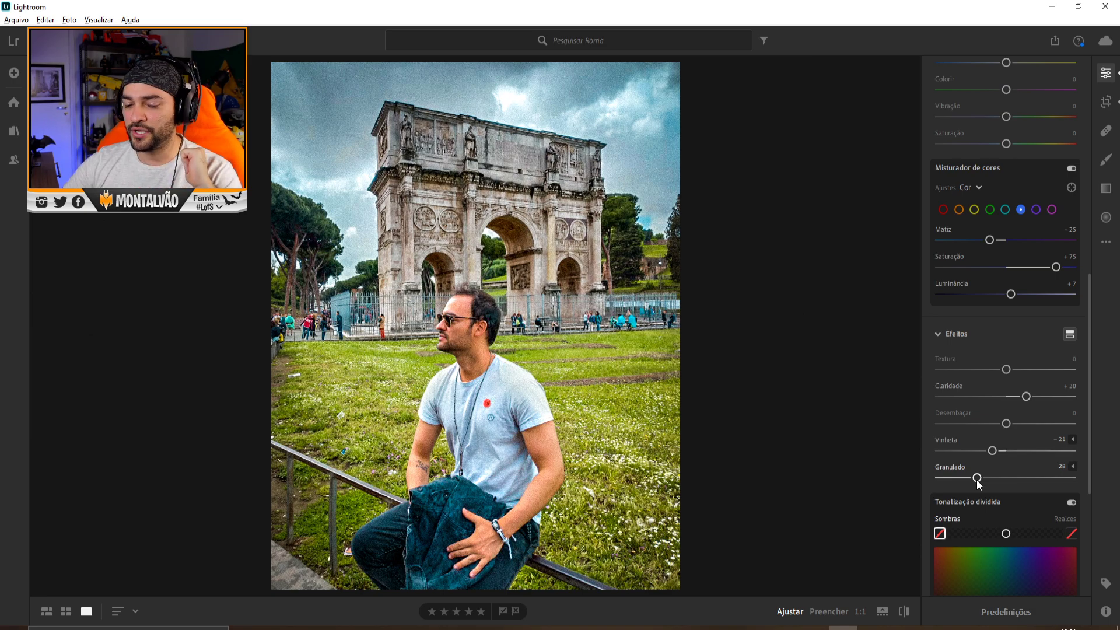
{"action": "left_click_drag", "start_coordinate": [977, 479], "coordinate": [934, 479]}
{"action": "scroll", "coordinate": [986, 461], "scroll_direction": "down", "scroll_amount": 3}
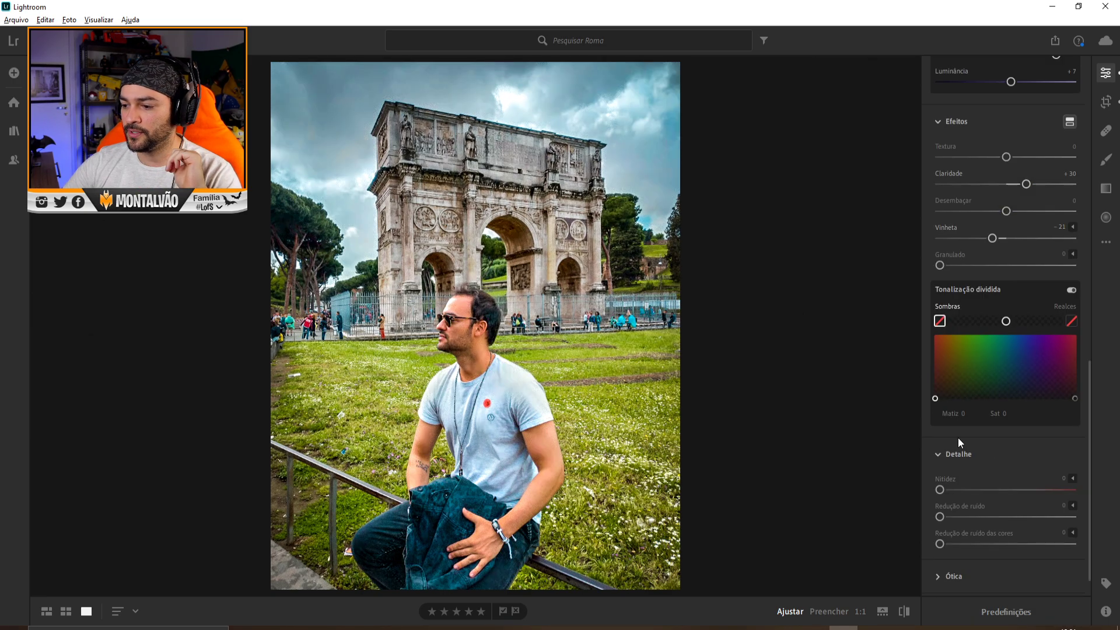
Tint the split-toning shadows blue at hue 242, saturation 34, with balance shifted toward highlights.
{"action": "left_click", "coordinate": [1071, 290]}
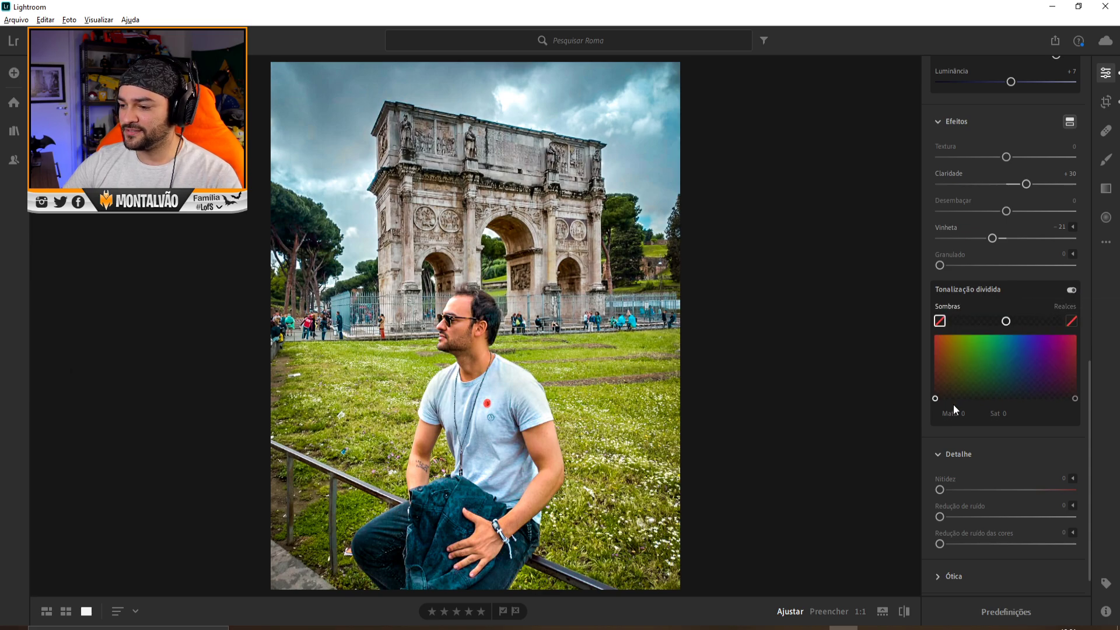
{"action": "left_click", "coordinate": [966, 321]}
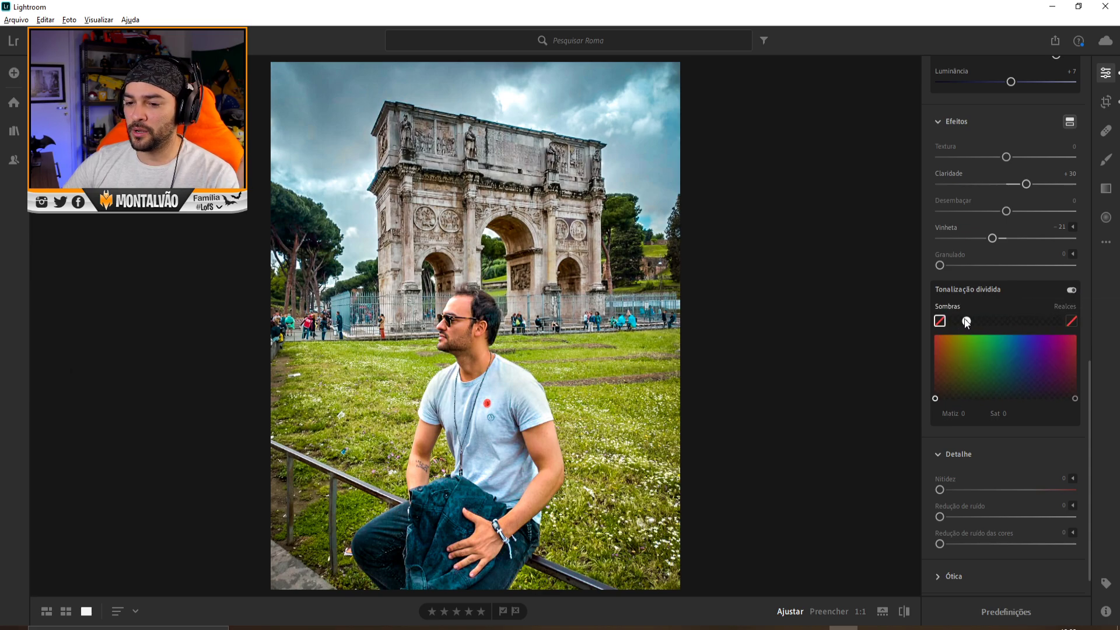
{"action": "left_click_drag", "start_coordinate": [937, 396], "coordinate": [1002, 395]}
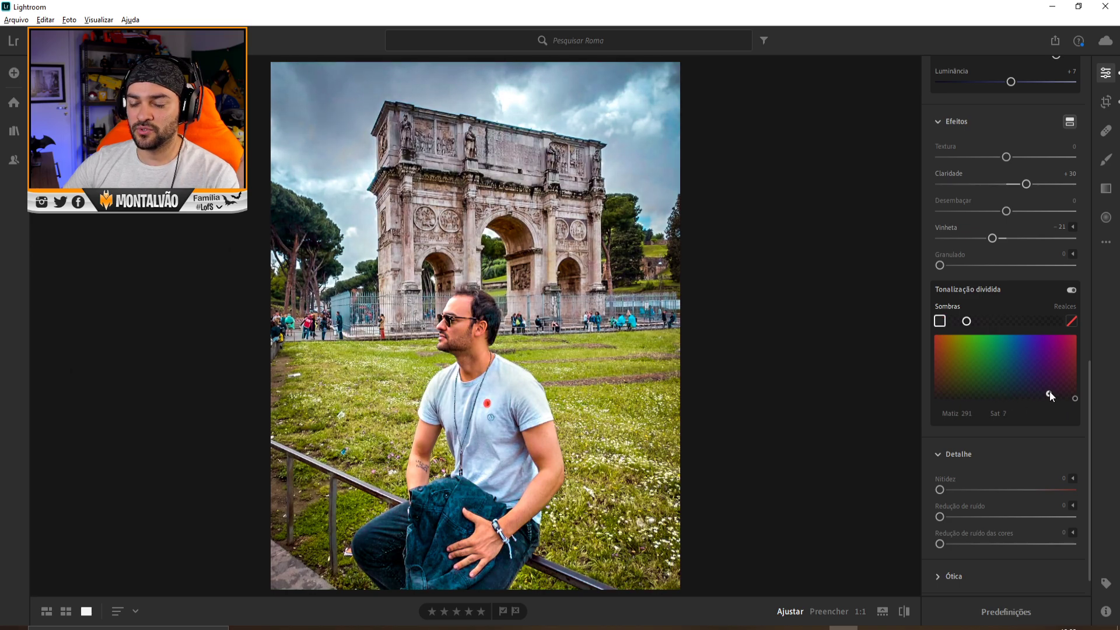
{"action": "left_click_drag", "start_coordinate": [1050, 397], "coordinate": [1014, 403]}
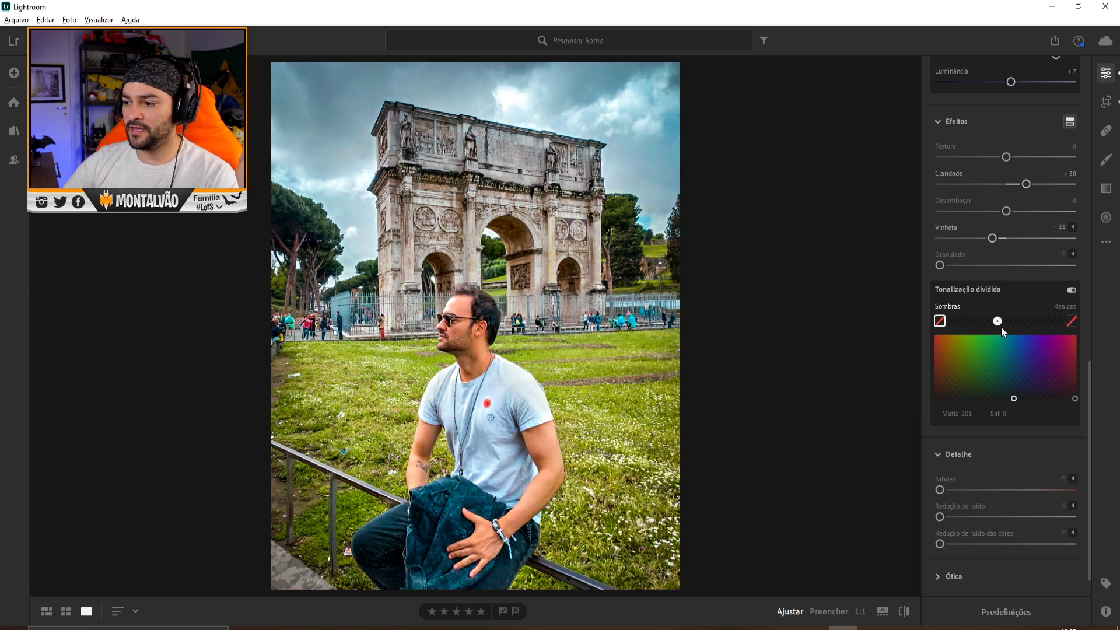
{"action": "left_click_drag", "start_coordinate": [1031, 327], "coordinate": [1048, 327]}
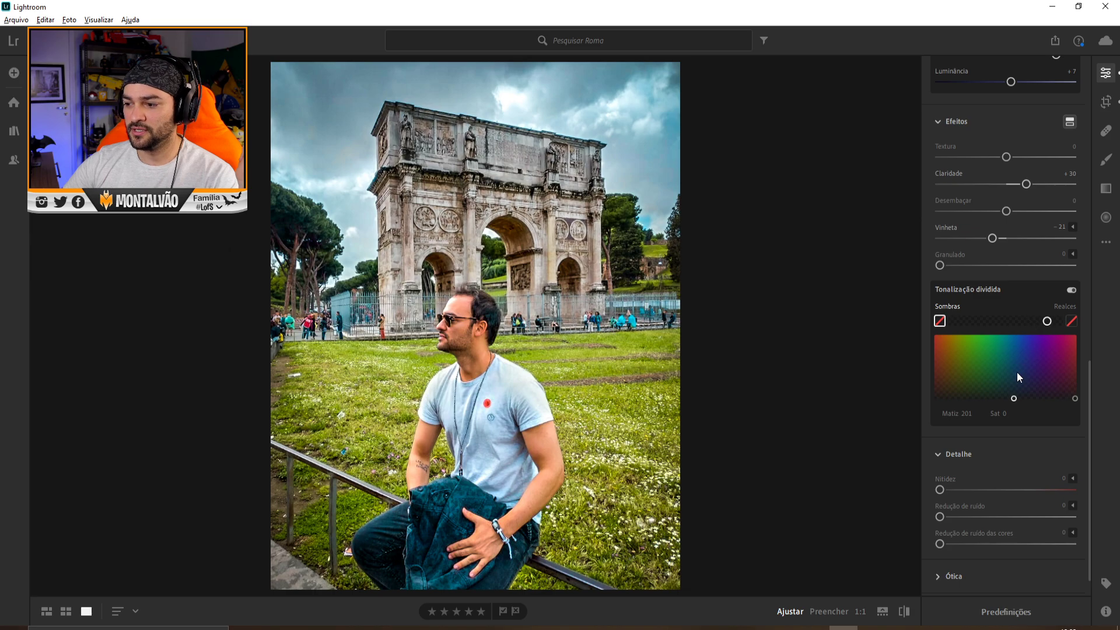
{"action": "mouse_move", "coordinate": [1014, 398]}
{"action": "left_mouse_down"}
{"action": "mouse_move", "coordinate": [998, 383]}
{"action": "mouse_move", "coordinate": [1027, 391]}
{"action": "left_mouse_up"}
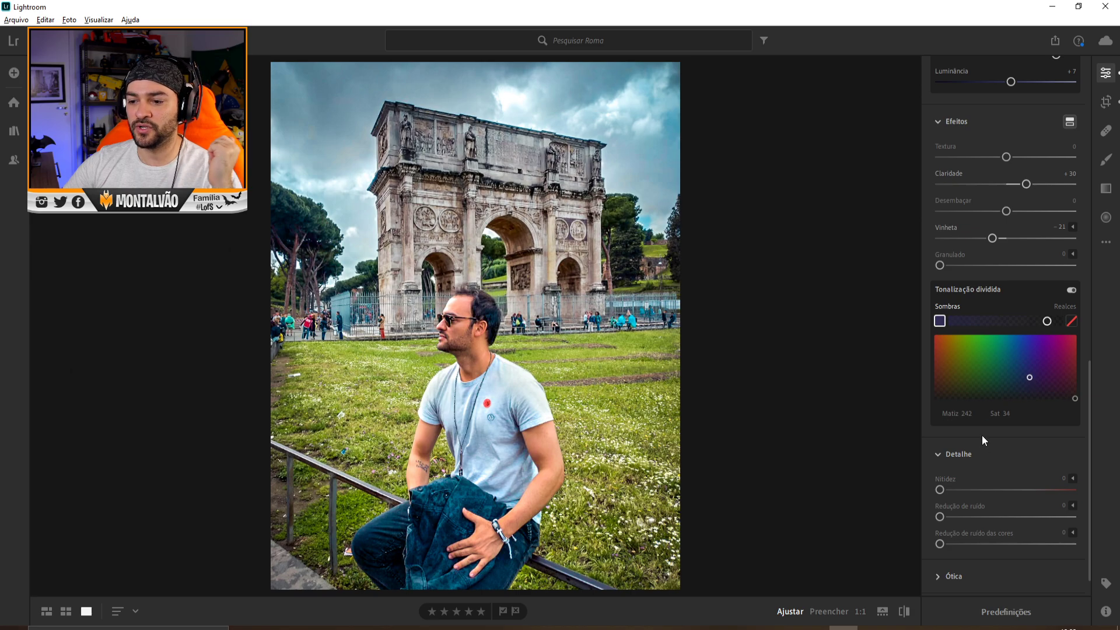
{"action": "scroll", "coordinate": [975, 488], "scroll_direction": "down", "scroll_amount": 1}
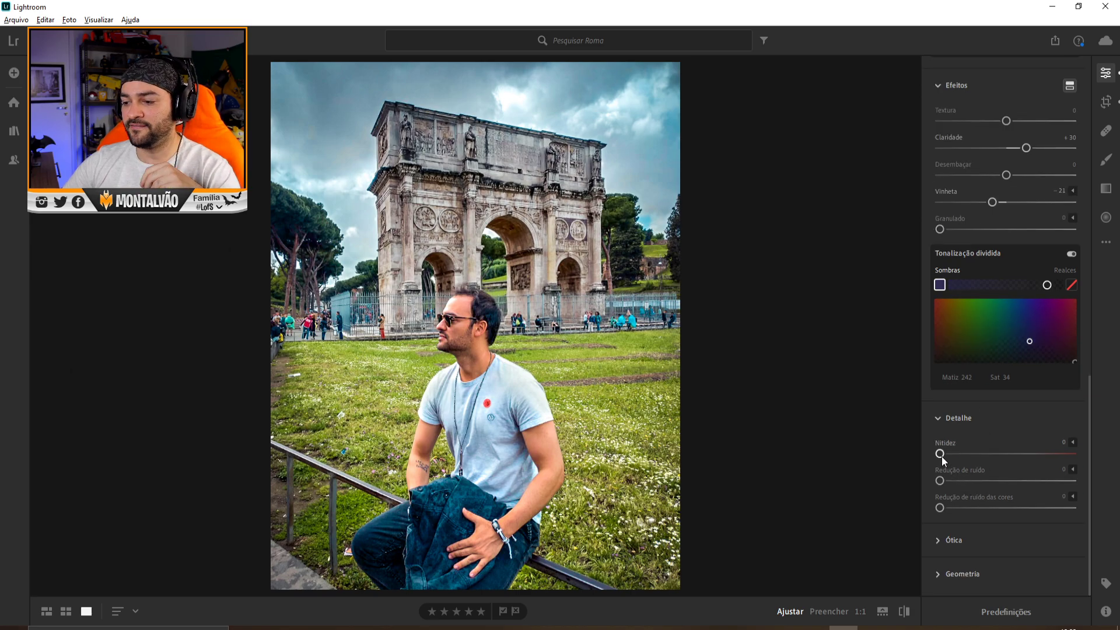
Test maximum sharpening and remove it, then set noise reduction to 5.
{"action": "left_click_drag", "start_coordinate": [940, 454], "coordinate": [1063, 453]}
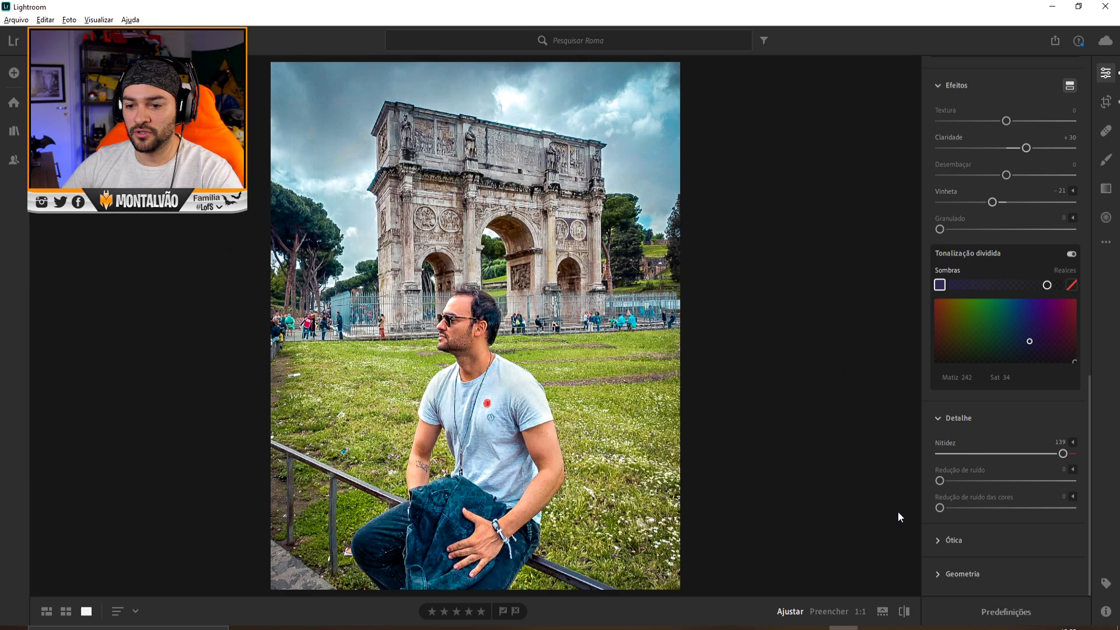
{"action": "mouse_move", "coordinate": [1063, 453]}
{"action": "left_mouse_down"}
{"action": "mouse_move", "coordinate": [929, 455]}
{"action": "mouse_move", "coordinate": [952, 457]}
{"action": "left_mouse_up"}
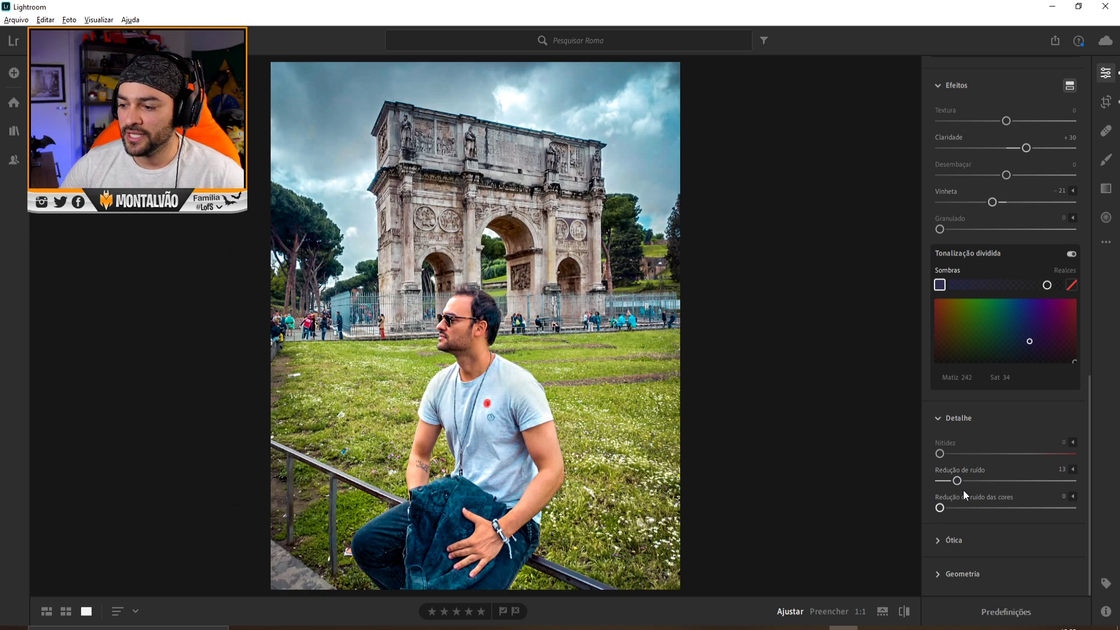
{"action": "left_click_drag", "start_coordinate": [946, 484], "coordinate": [936, 484]}
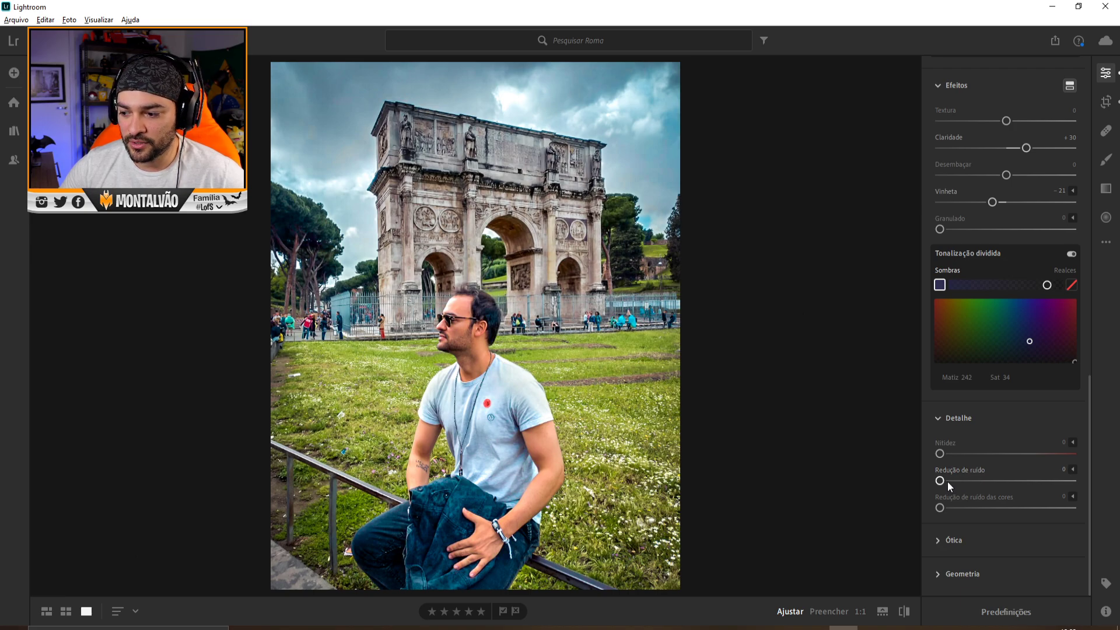
{"action": "left_click_drag", "start_coordinate": [940, 482], "coordinate": [952, 482]}
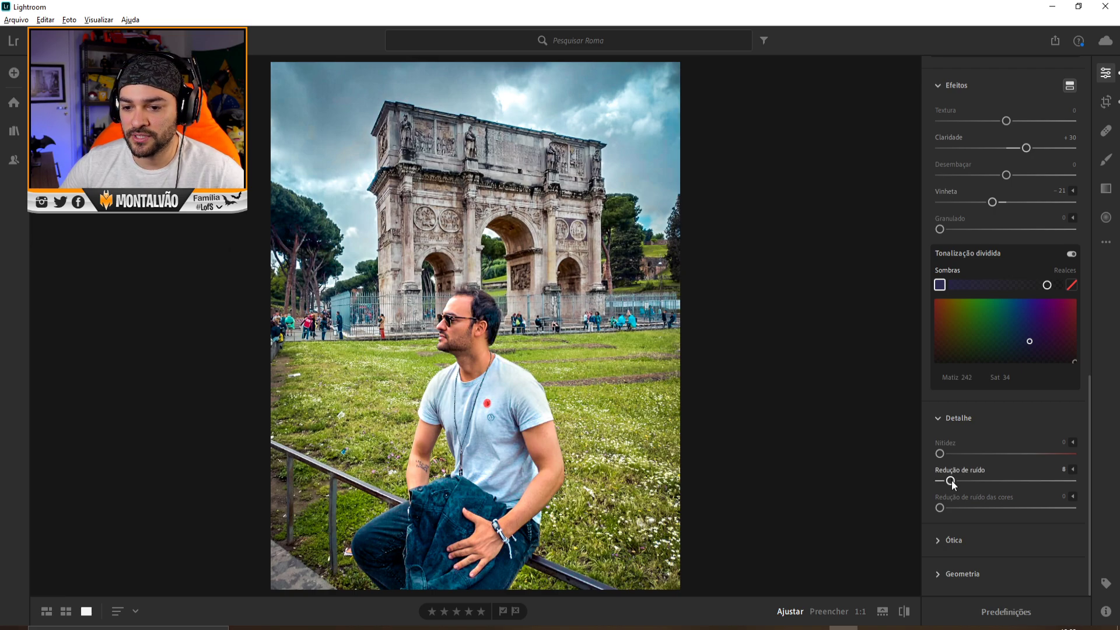
{"action": "left_click_drag", "start_coordinate": [951, 481], "coordinate": [947, 481]}
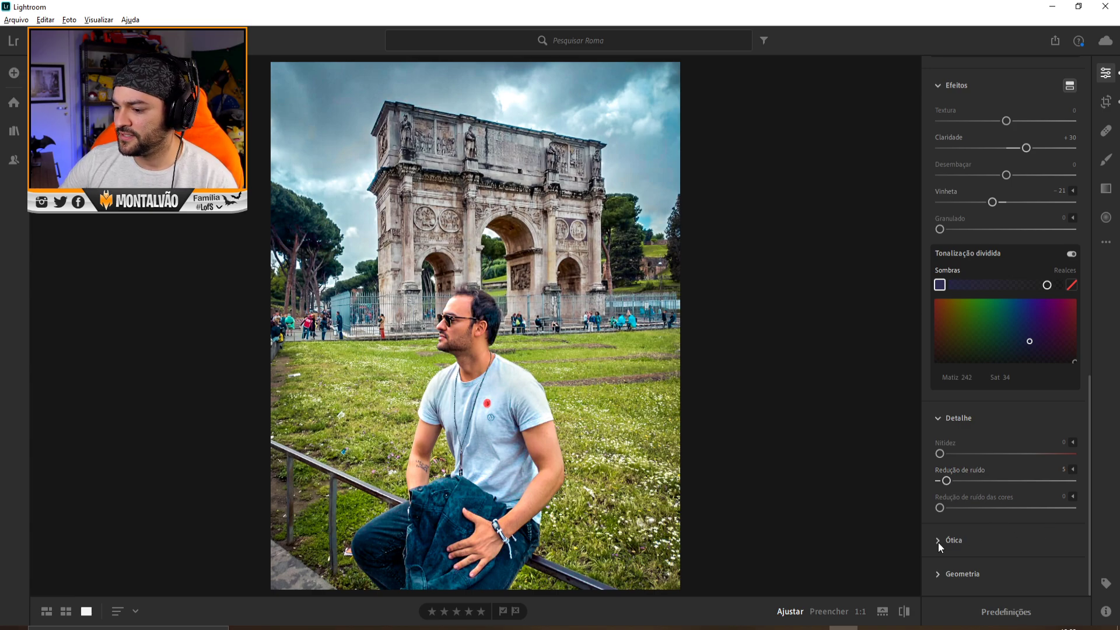
Briefly expand the Optics and Geometry sections and collapse Geometry again.
{"action": "left_click", "coordinate": [938, 541]}
{"action": "left_click", "coordinate": [934, 499]}
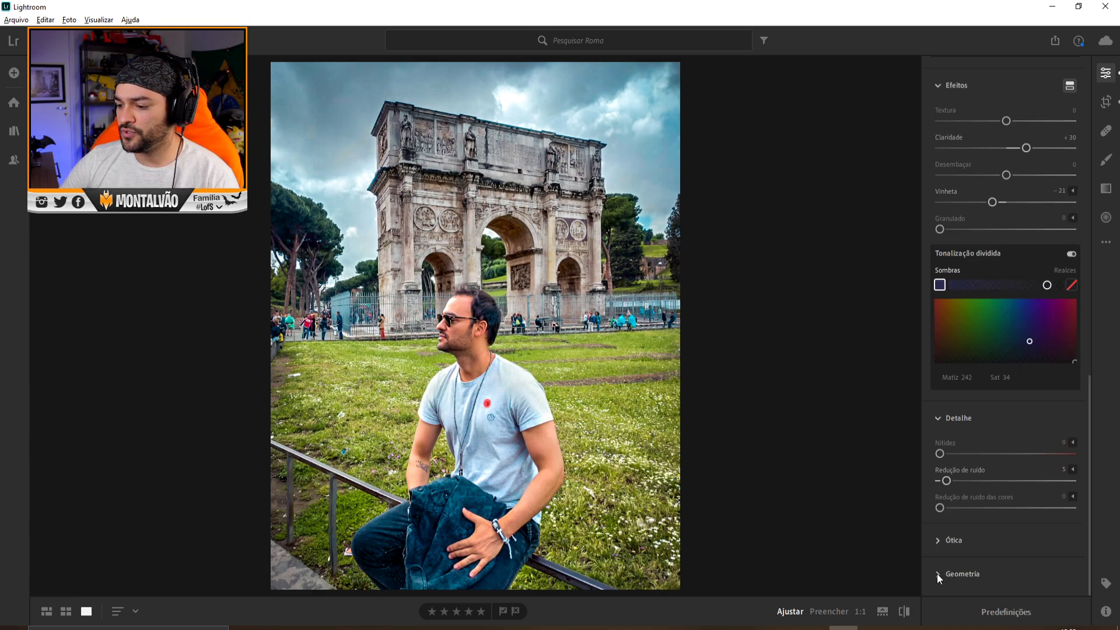
{"action": "left_click", "coordinate": [937, 573]}
{"action": "left_click", "coordinate": [937, 556]}
Draw a vertical linear gradient over the left side and cool it to temperature −53.
{"action": "scroll", "coordinate": [1027, 414], "scroll_direction": "up", "scroll_amount": 5}
{"action": "left_click", "coordinate": [1106, 131]}
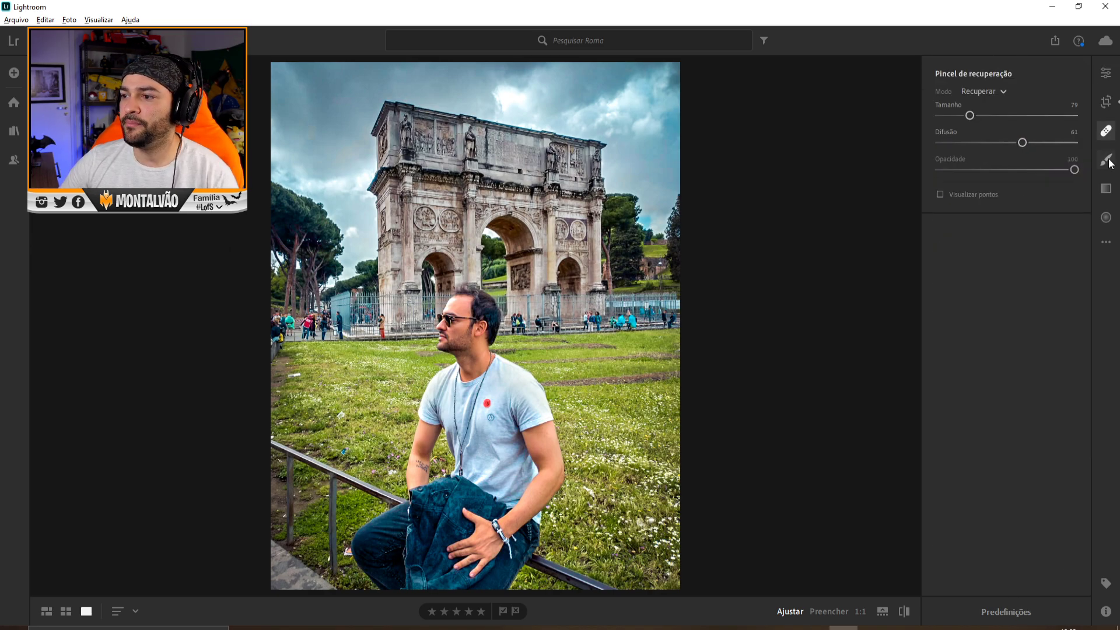
{"action": "left_click", "coordinate": [1111, 162]}
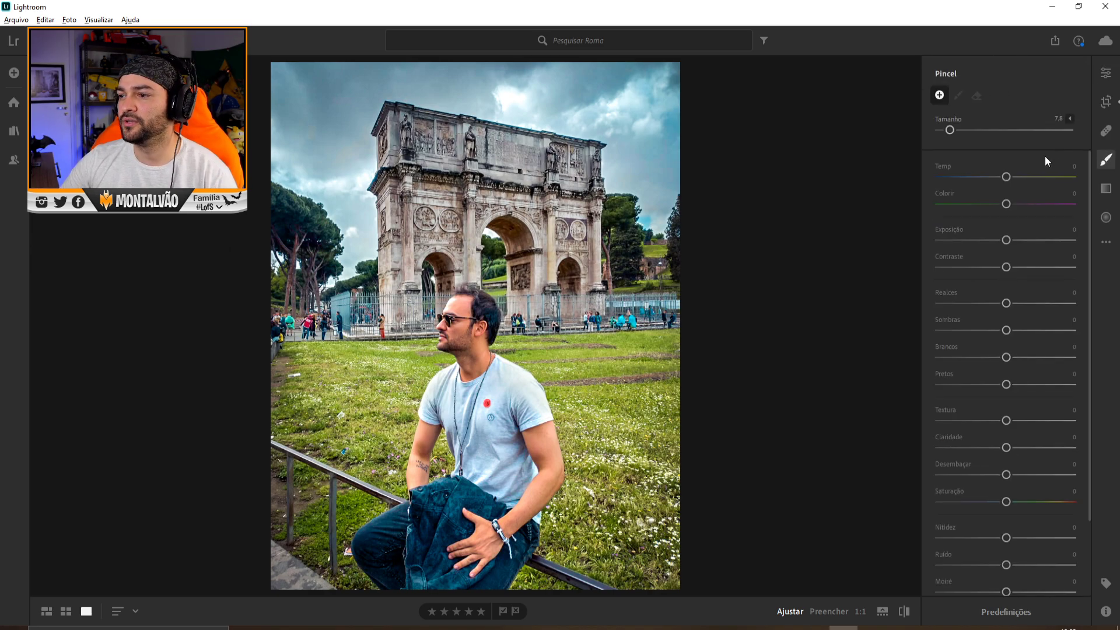
{"action": "left_click", "coordinate": [1106, 189]}
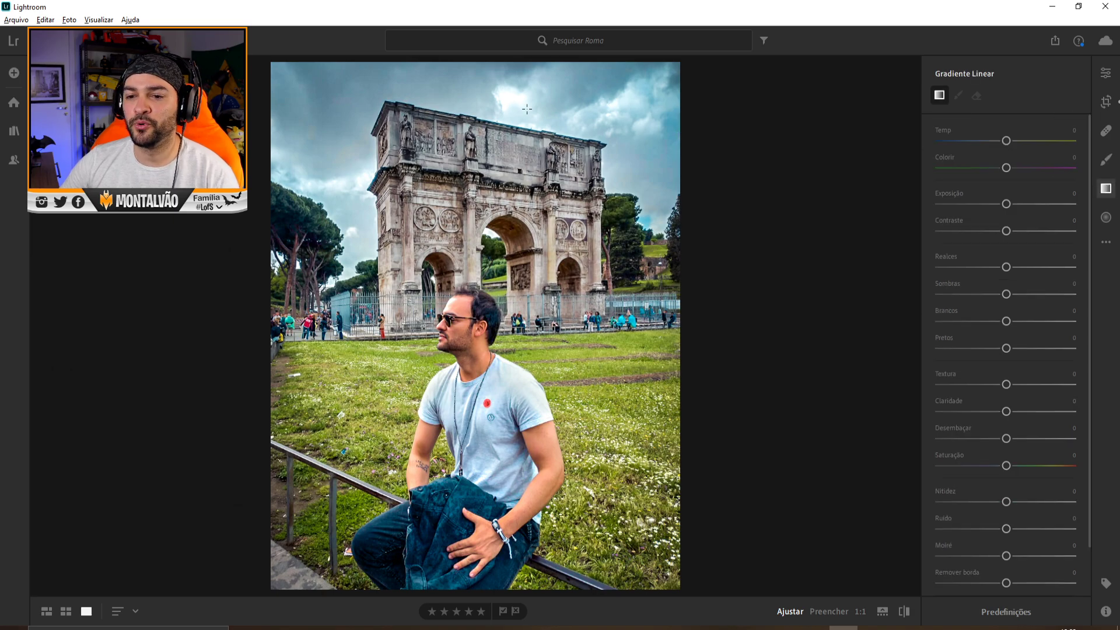
{"action": "mouse_move", "coordinate": [449, 91]}
{"action": "left_mouse_down"}
{"action": "mouse_move", "coordinate": [476, 176]}
{"action": "mouse_move", "coordinate": [570, 175]}
{"action": "mouse_move", "coordinate": [430, 184]}
{"action": "left_mouse_up"}
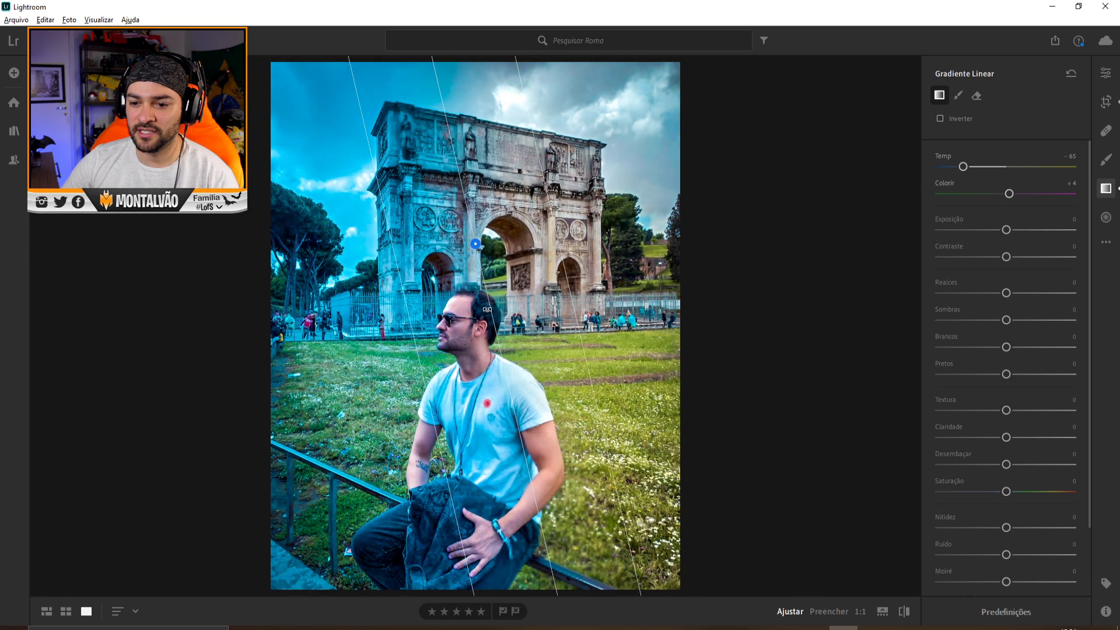
{"action": "left_click_drag", "start_coordinate": [487, 304], "coordinate": [477, 315]}
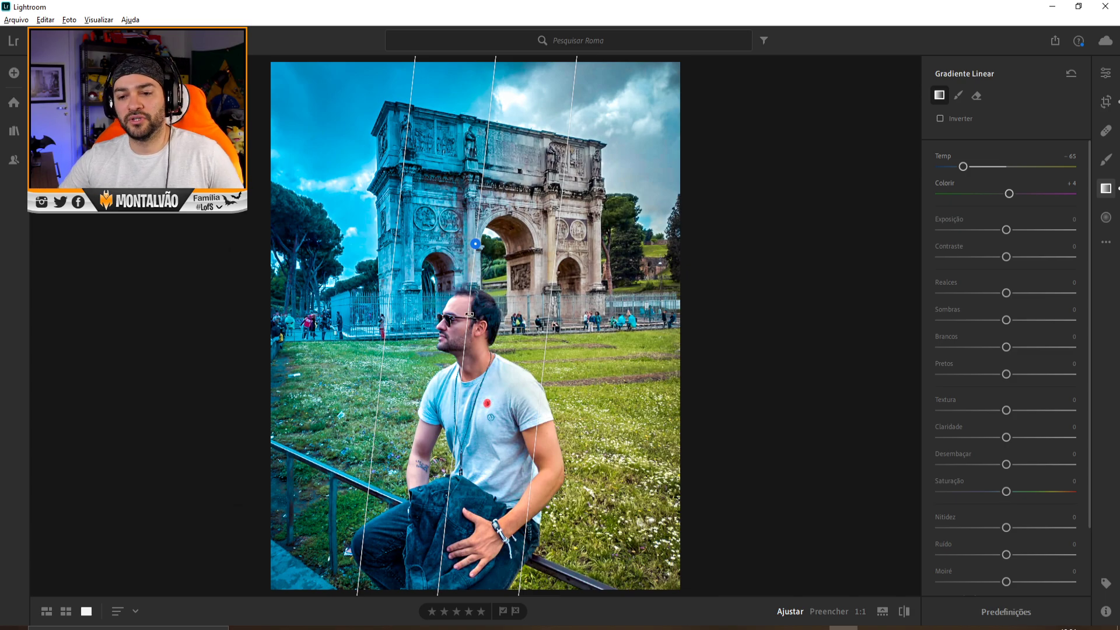
{"action": "left_click_drag", "start_coordinate": [397, 248], "coordinate": [354, 247]}
{"action": "left_click_drag", "start_coordinate": [550, 322], "coordinate": [451, 322]}
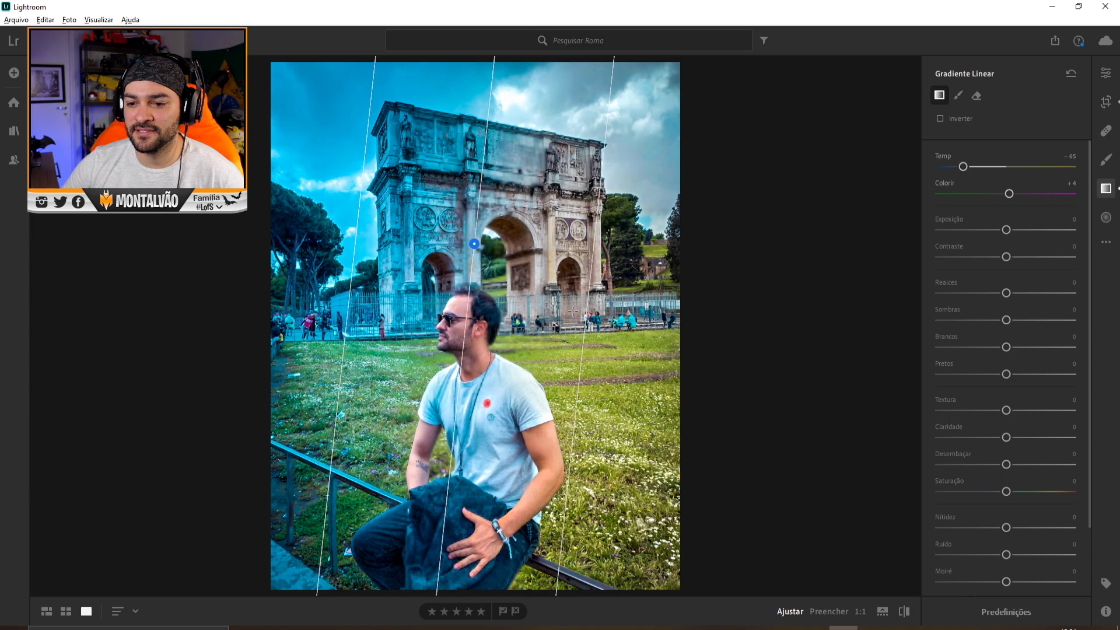
Duplicate the gradient, move the copy right, and warm it to temperature +24.
{"action": "right_click", "coordinate": [473, 247]}
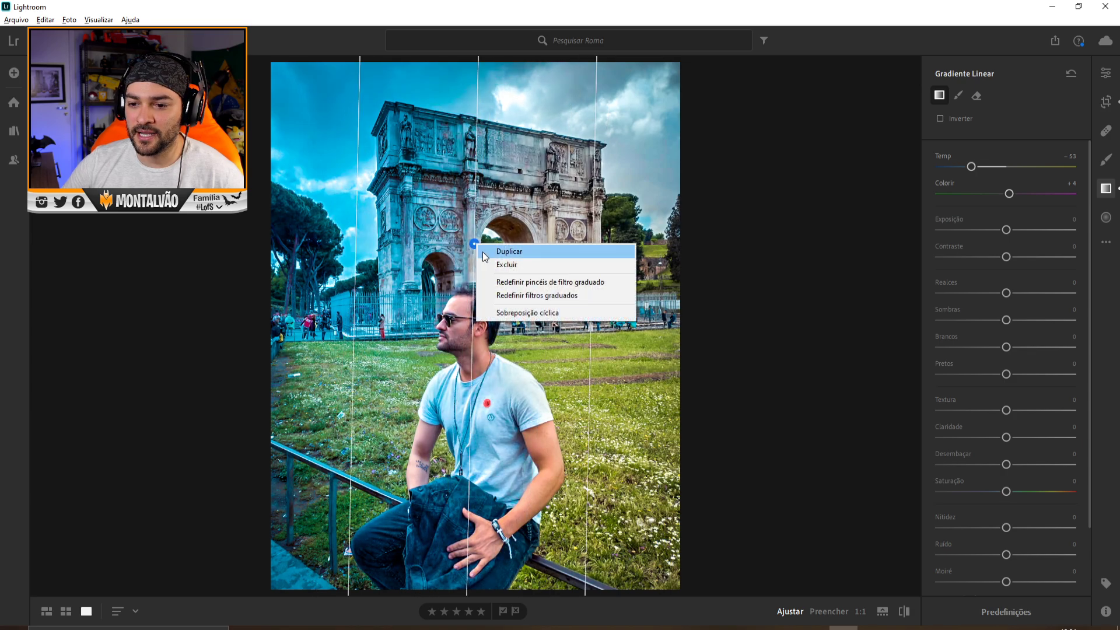
{"action": "left_click", "coordinate": [503, 253]}
{"action": "mouse_move", "coordinate": [501, 244]}
{"action": "left_mouse_down"}
{"action": "mouse_move", "coordinate": [531, 245]}
{"action": "mouse_move", "coordinate": [574, 334]}
{"action": "left_mouse_up"}
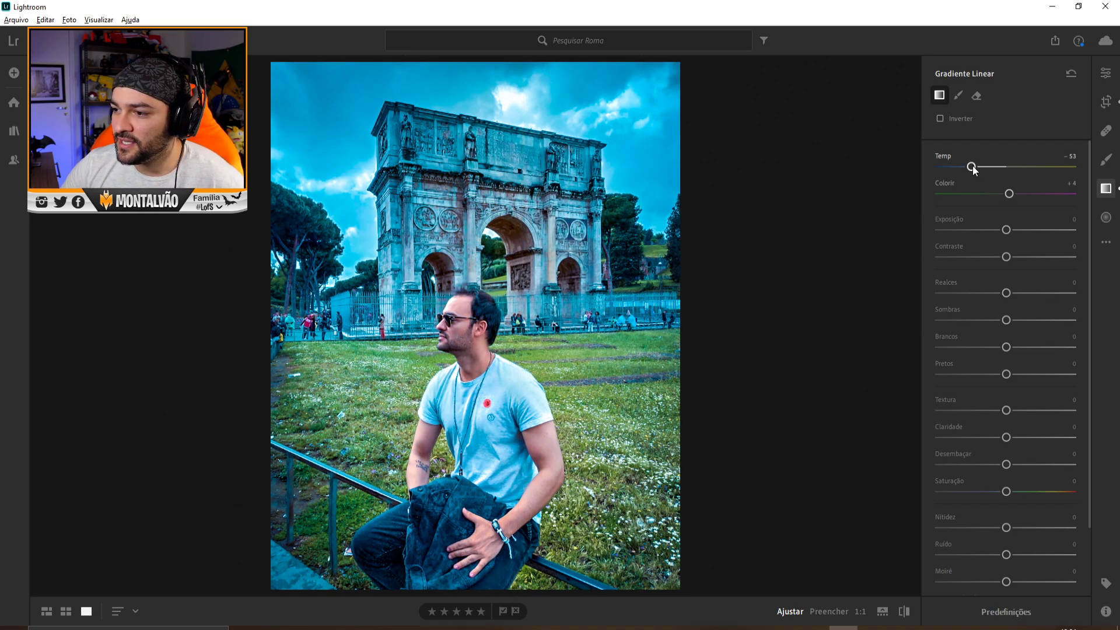
{"action": "left_click_drag", "start_coordinate": [972, 167], "coordinate": [1023, 166]}
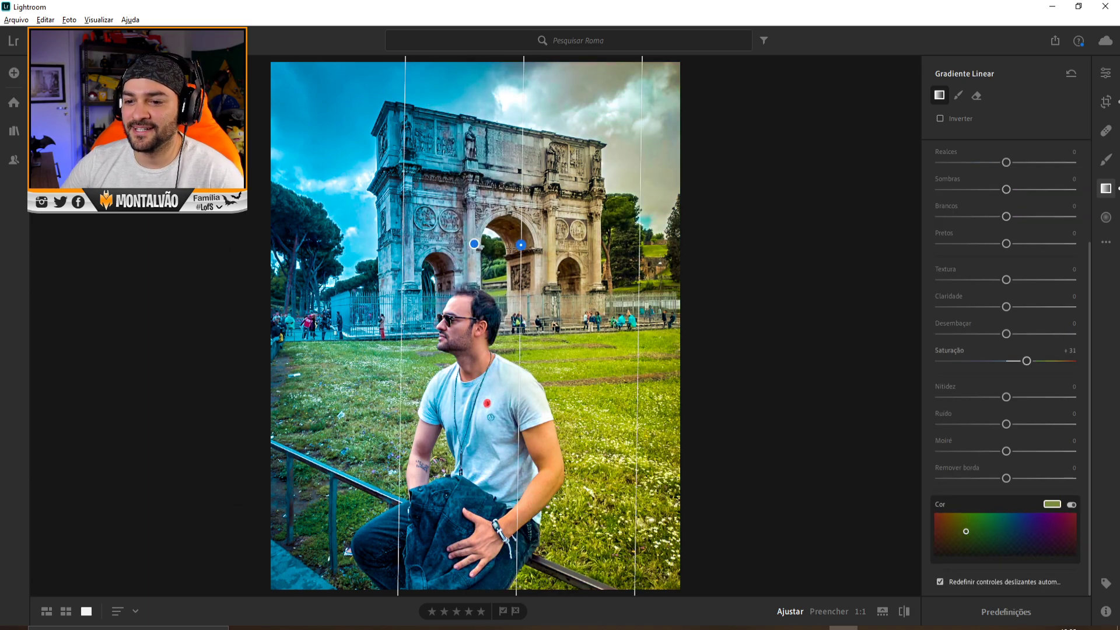
{"action": "left_click", "coordinate": [1107, 74]}
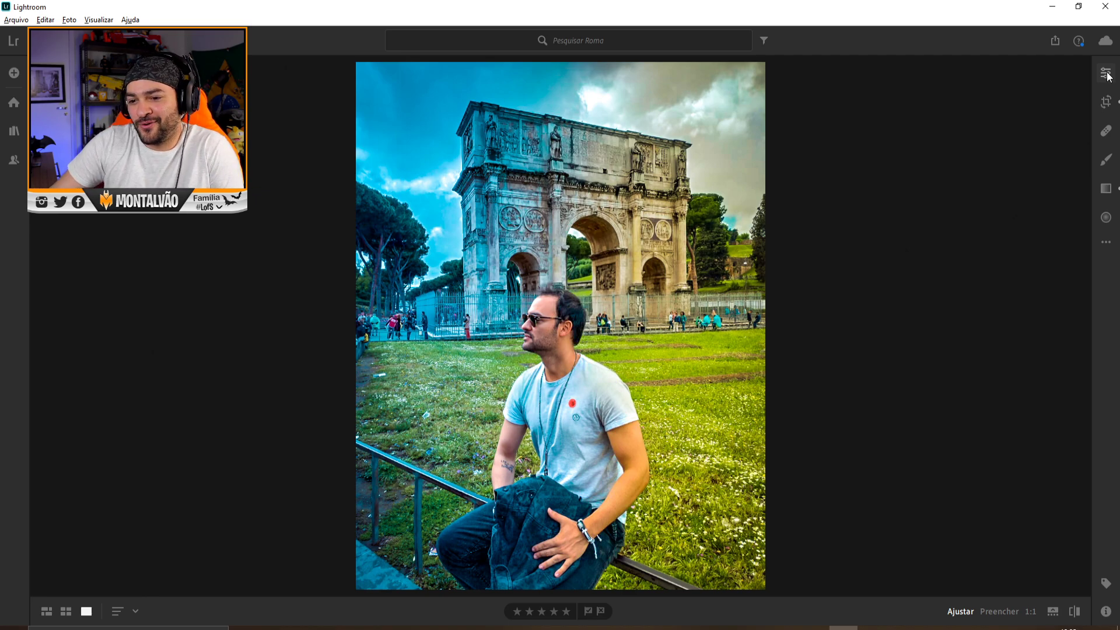
Delete the linear gradients, then toggle Show Original to compare with the unedited photo.
{"action": "left_click", "coordinate": [1105, 190]}
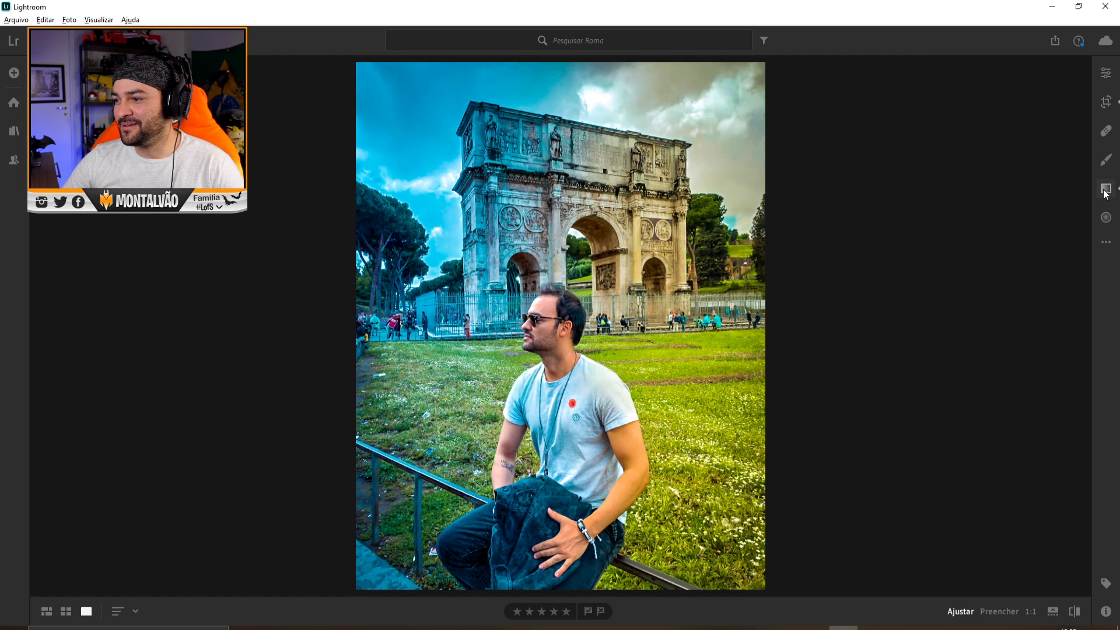
{"action": "left_click", "coordinate": [1105, 190]}
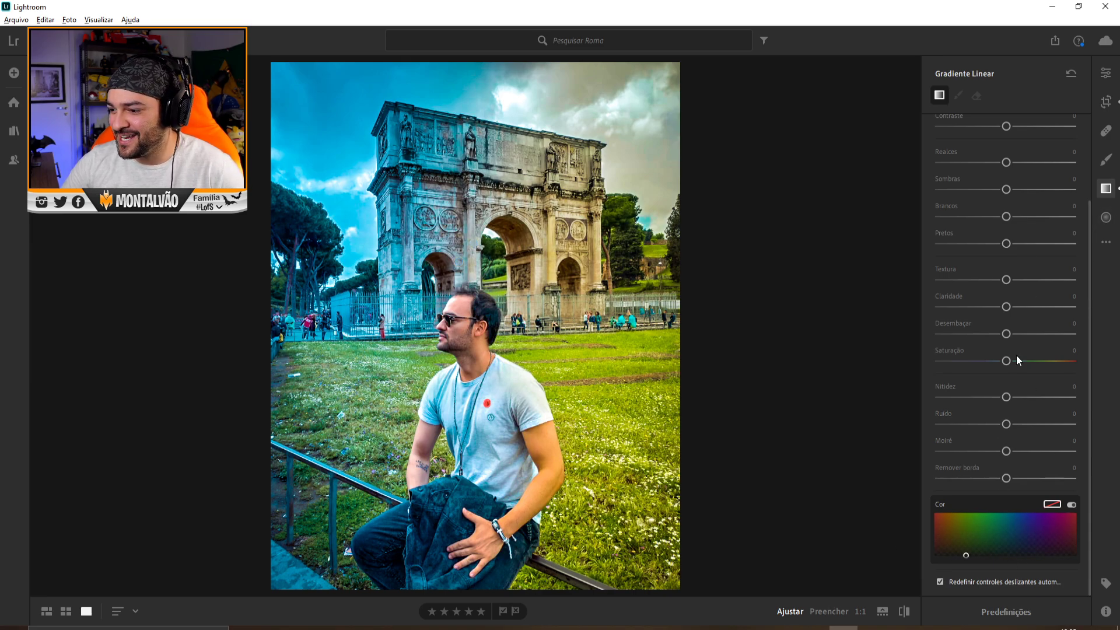
{"action": "key", "text": "Delete"}
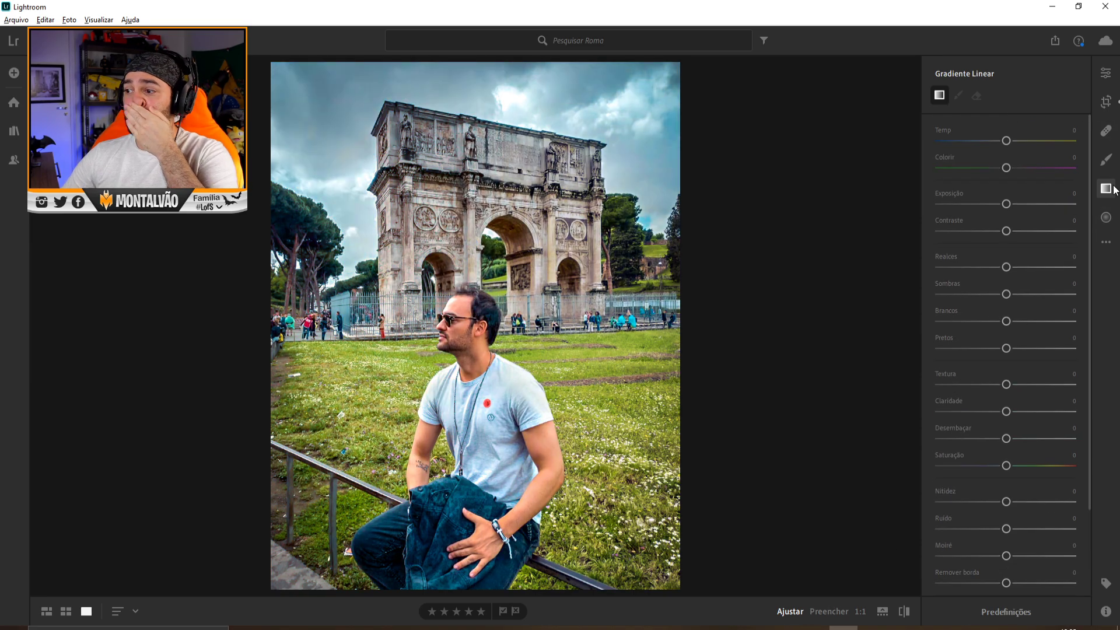
{"action": "key", "text": "l"}
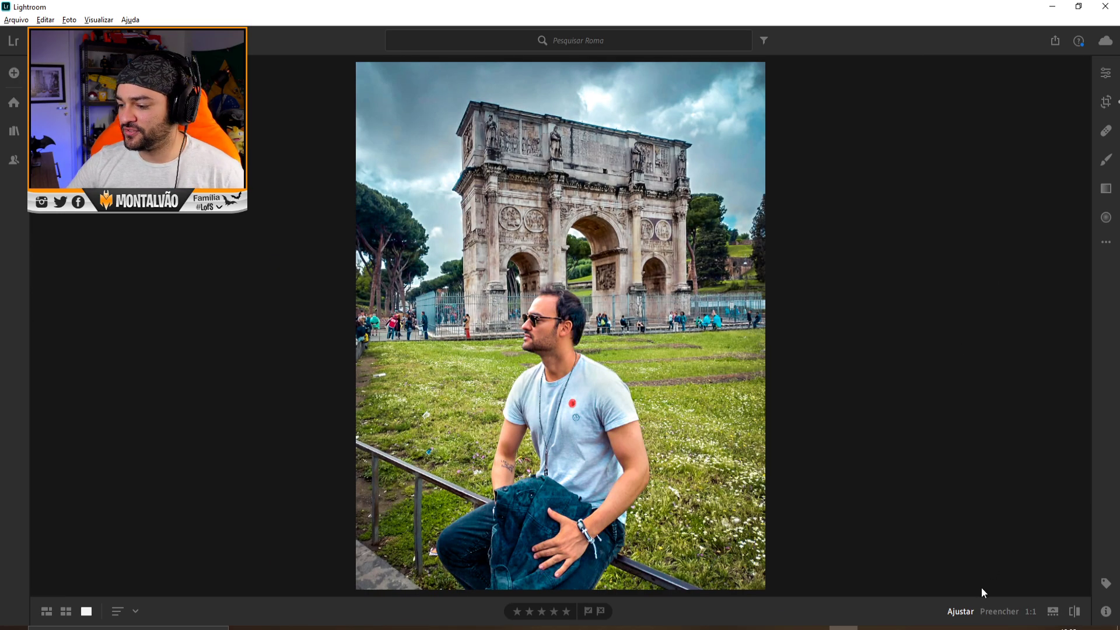
{"action": "left_click", "coordinate": [1074, 611]}
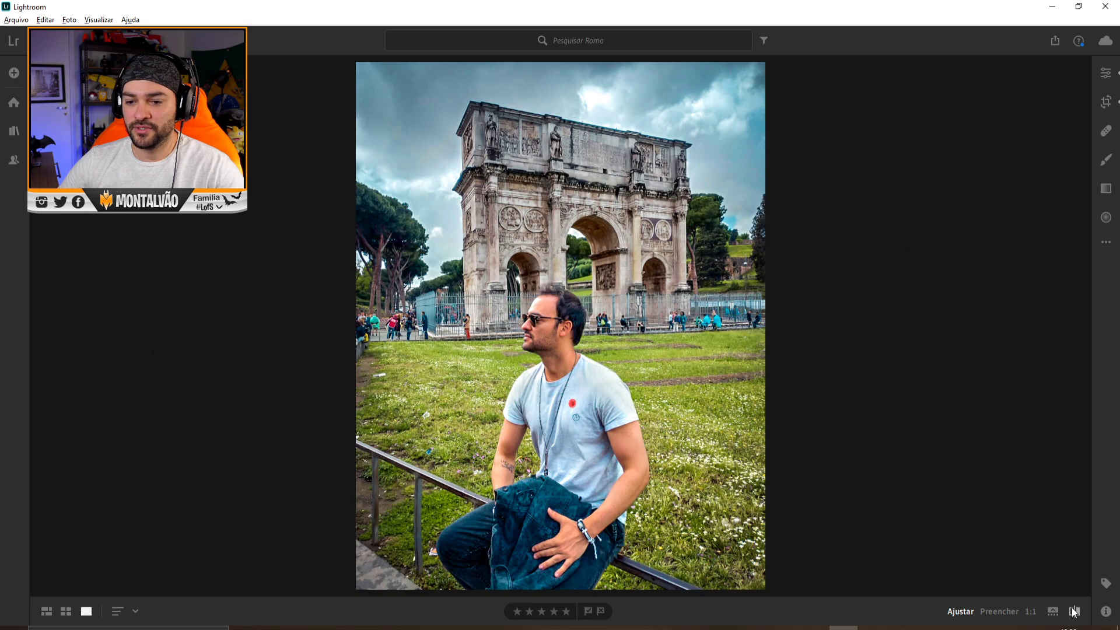
{"action": "left_click", "coordinate": [1074, 610]}
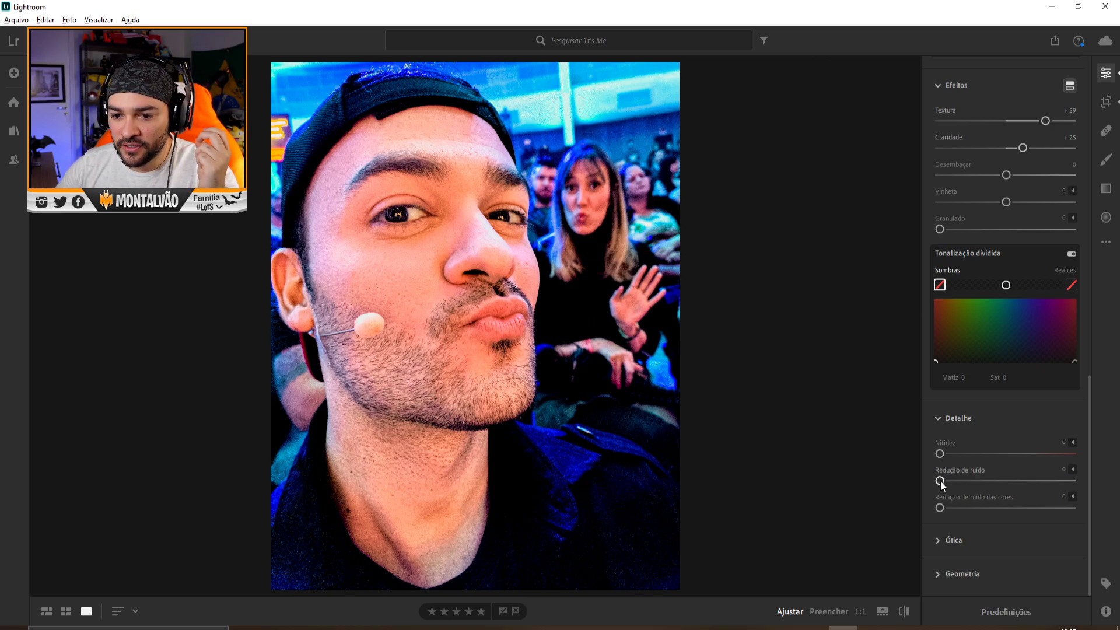
Raise the selfie's Noise Reduction slider, then fine-tune it back down to 15.
{"action": "left_click_drag", "start_coordinate": [941, 481], "coordinate": [977, 482]}
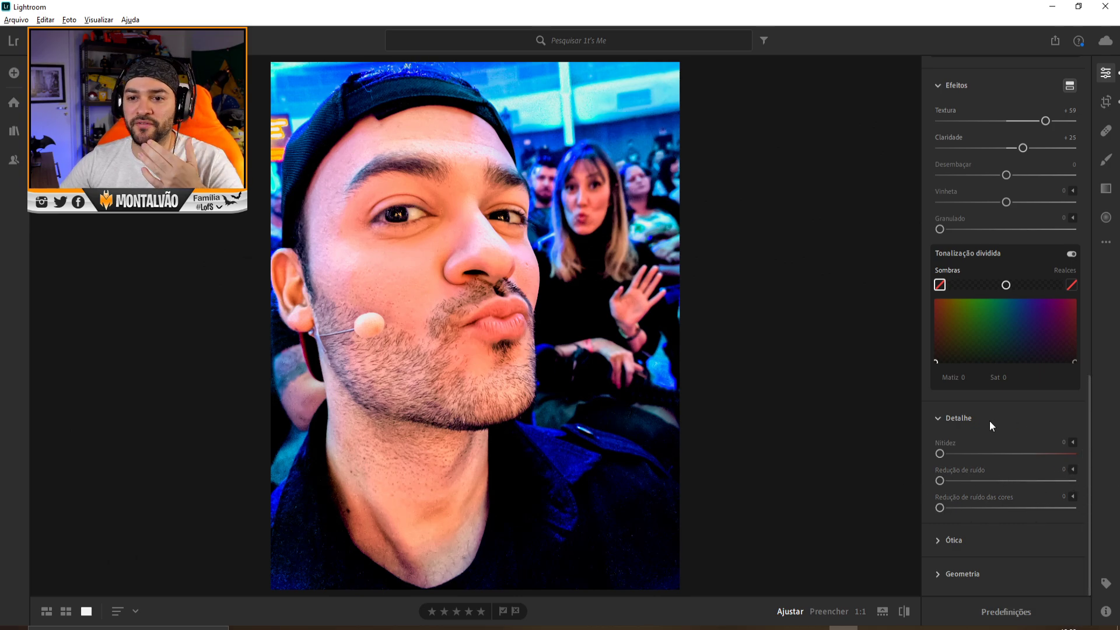
{"action": "left_click_drag", "start_coordinate": [960, 483], "coordinate": [960, 483]}
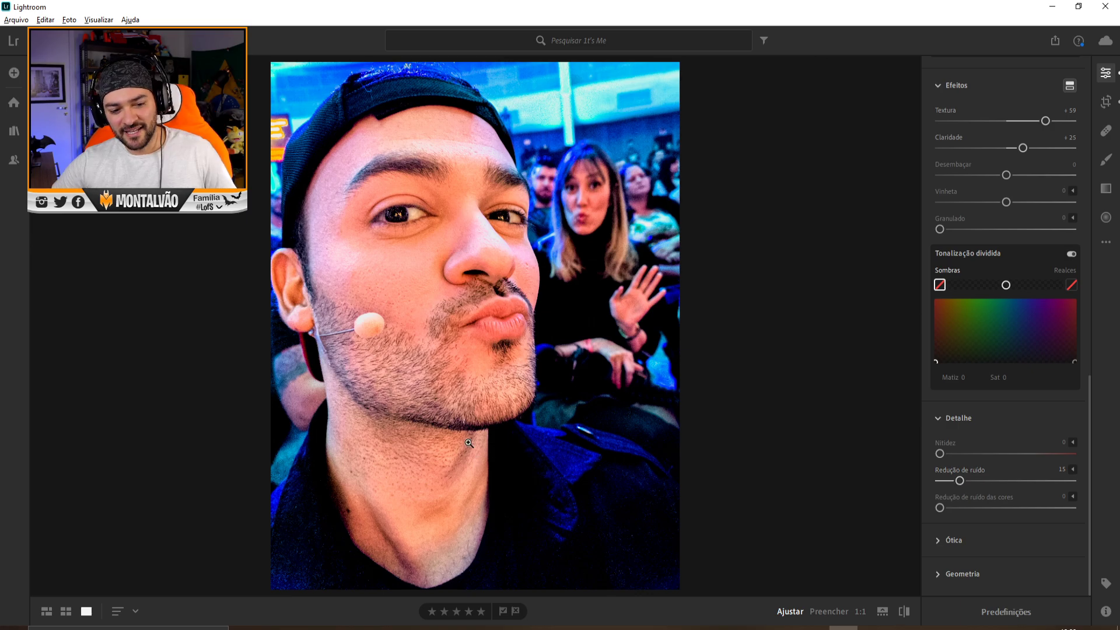